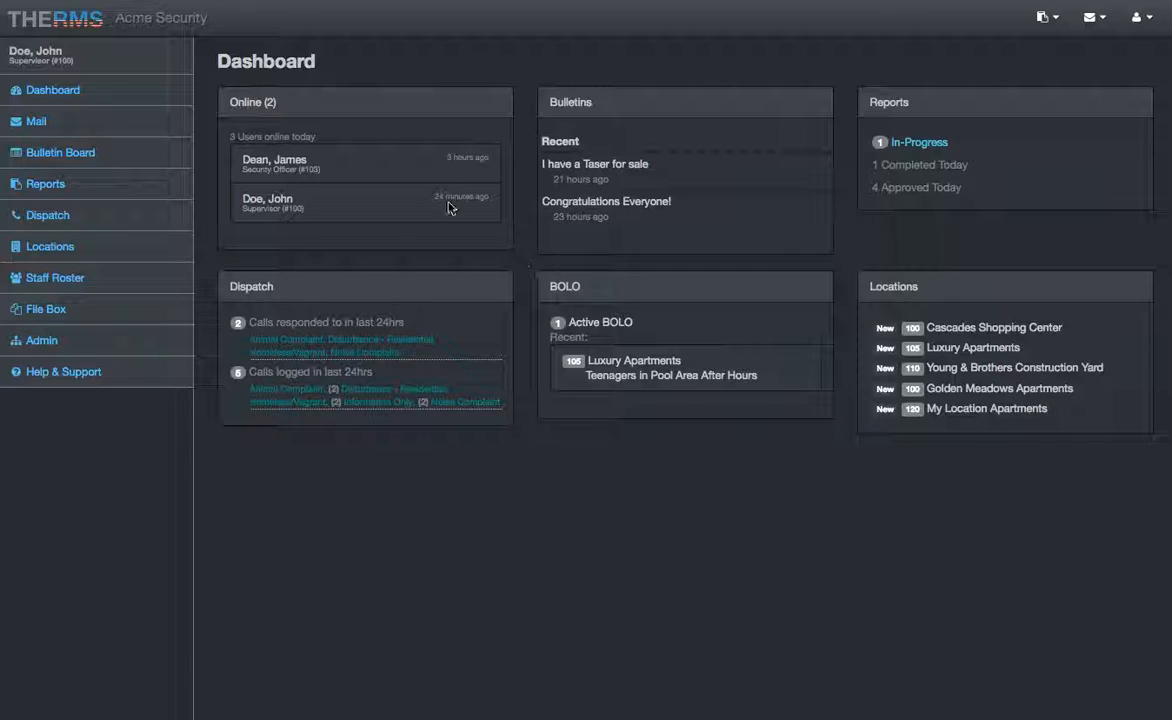
Step: View the supervisor's own User Profile with Admin access level, regions and login history
{"action": "left_click", "coordinate": [219, 21]}
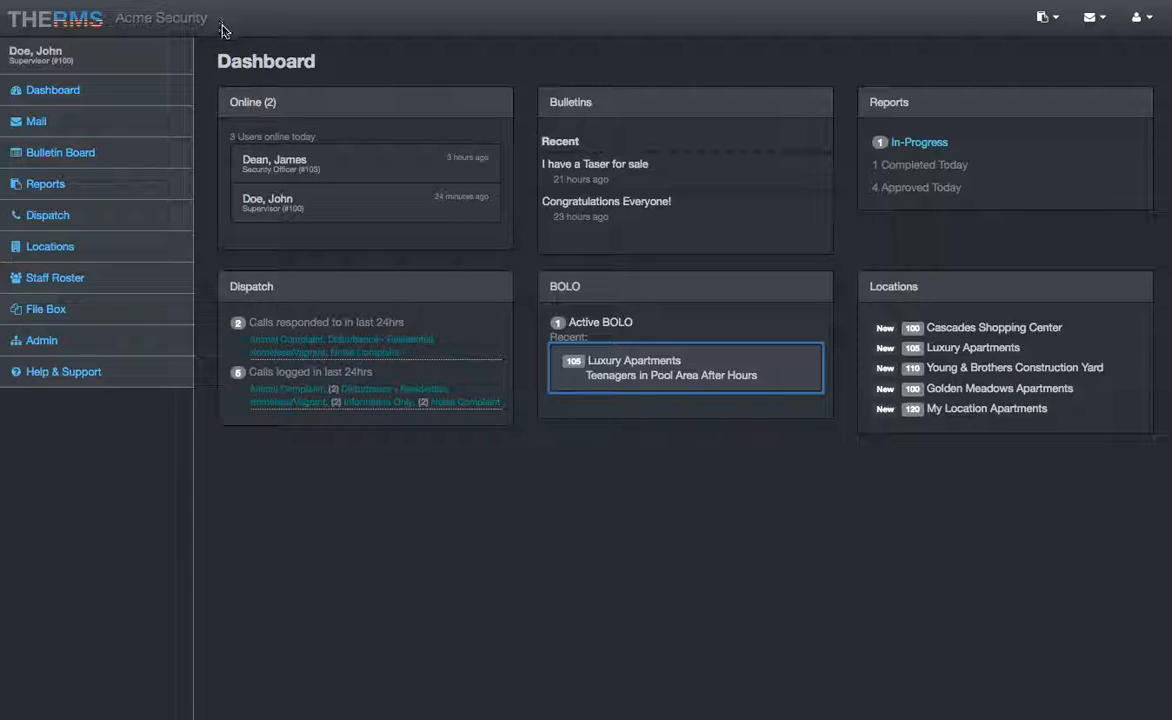
{"action": "left_click", "coordinate": [203, 58]}
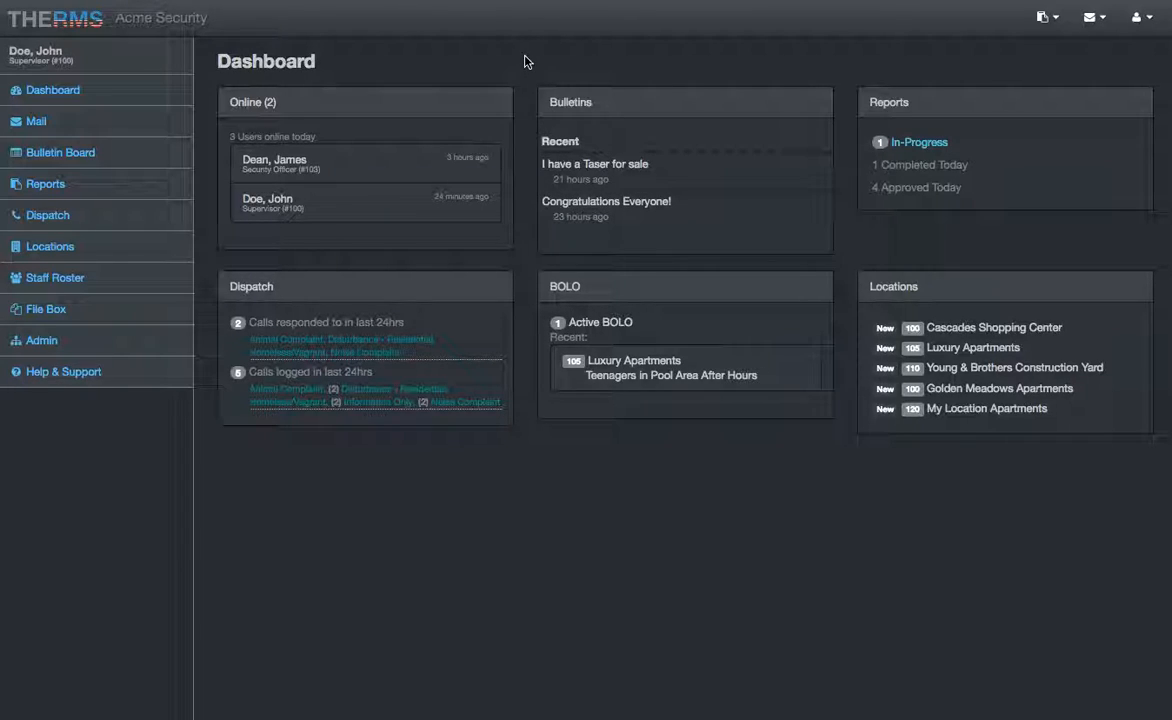
{"action": "left_click", "coordinate": [114, 59]}
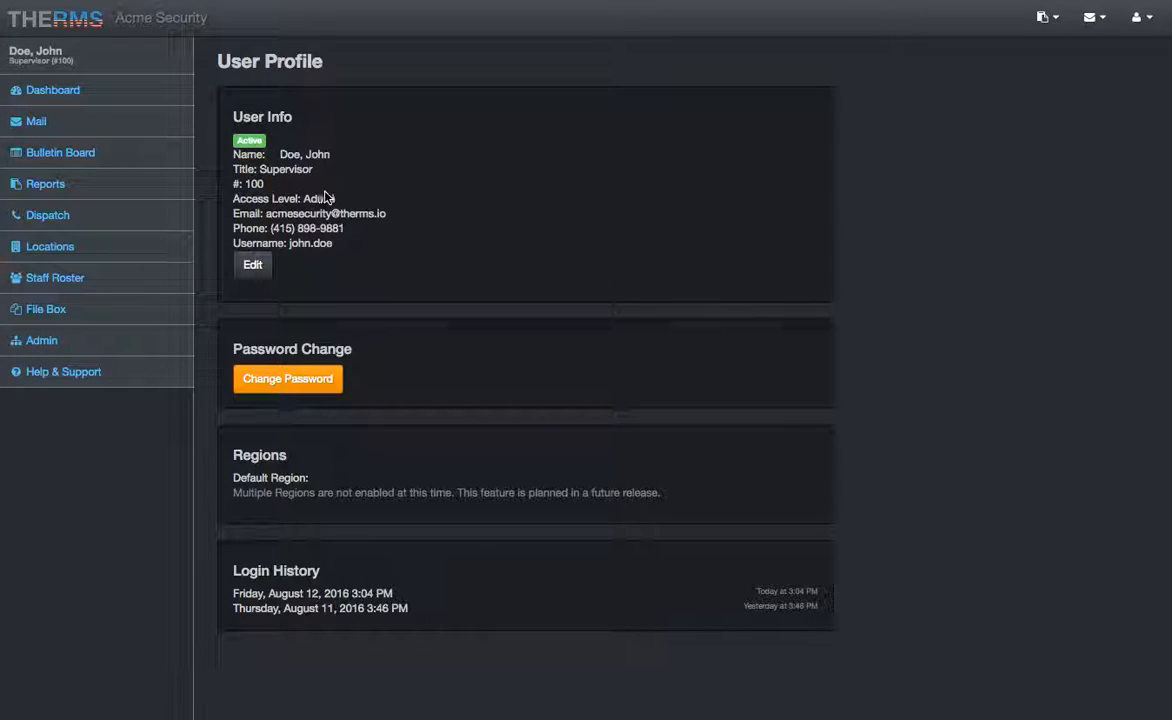
{"action": "left_click", "coordinate": [338, 202]}
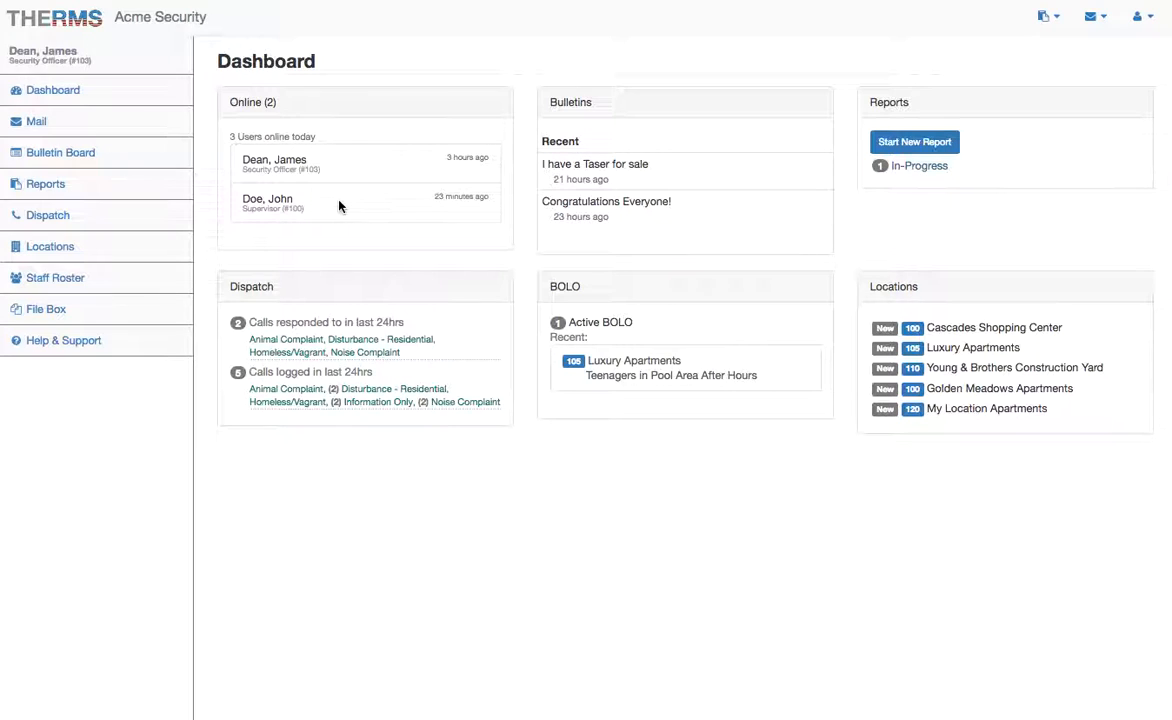
{"action": "left_click", "coordinate": [340, 180]}
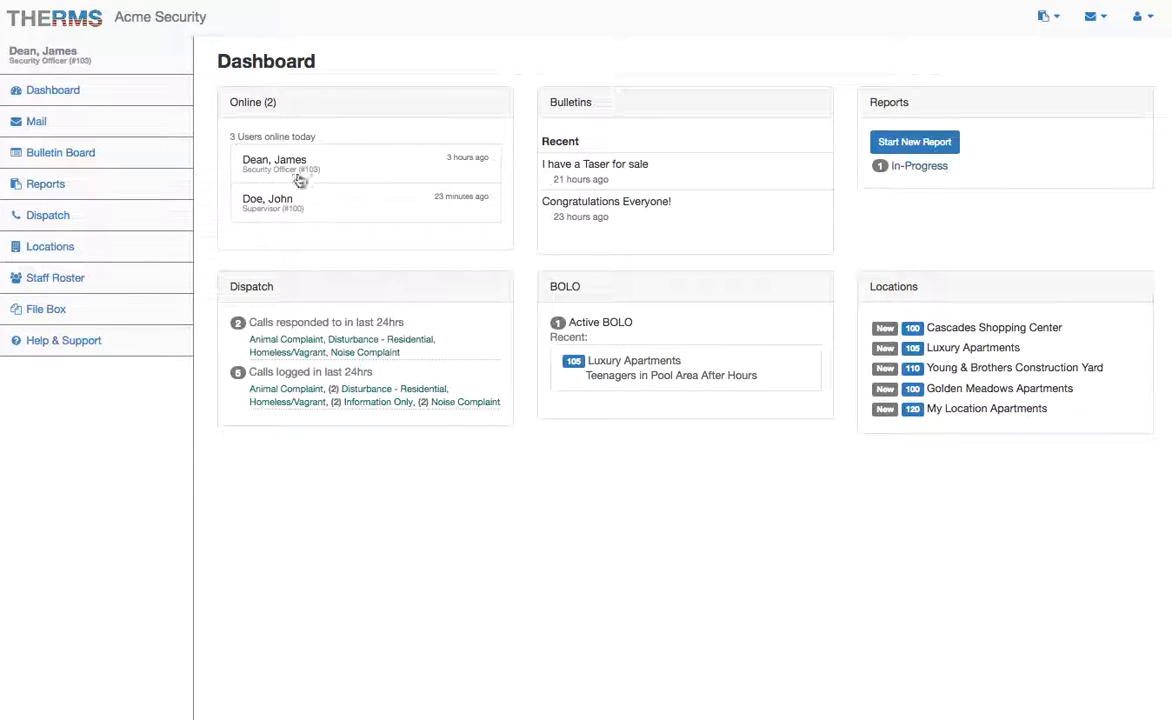
{"action": "left_click", "coordinate": [130, 56]}
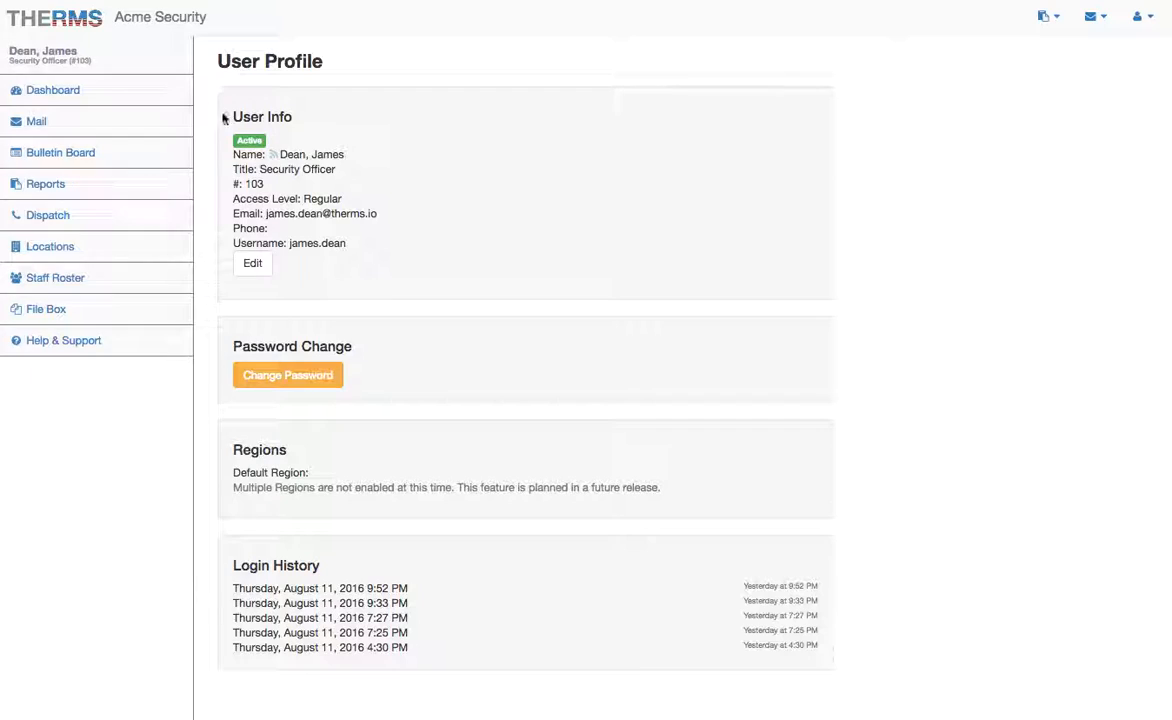
{"action": "left_click", "coordinate": [348, 205]}
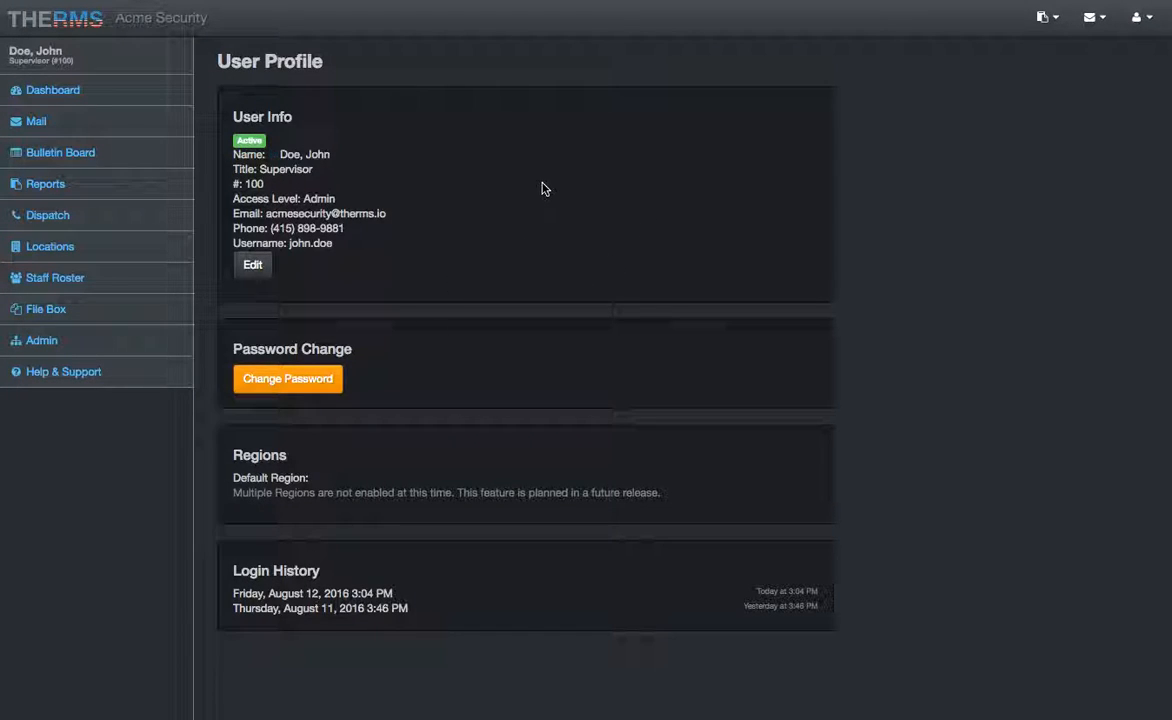
Step: Browse the User List, then the Staff Roster and first officer's details, then return to Admin
{"action": "left_click", "coordinate": [108, 338]}
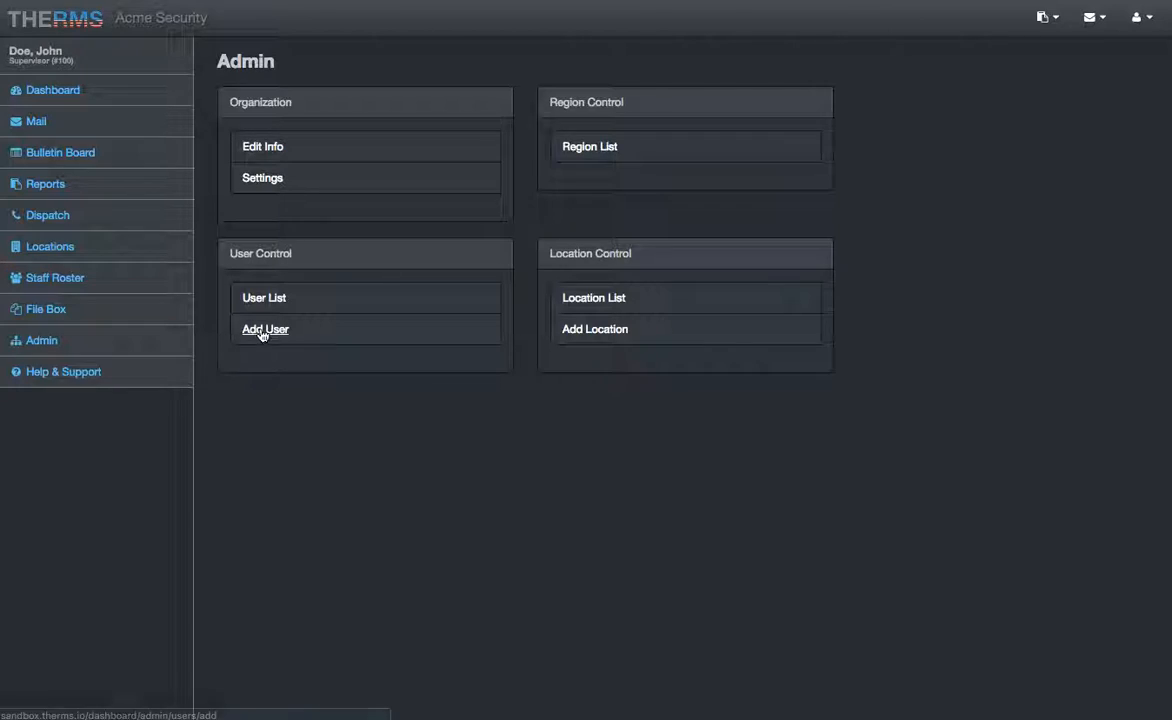
{"action": "left_click", "coordinate": [266, 298]}
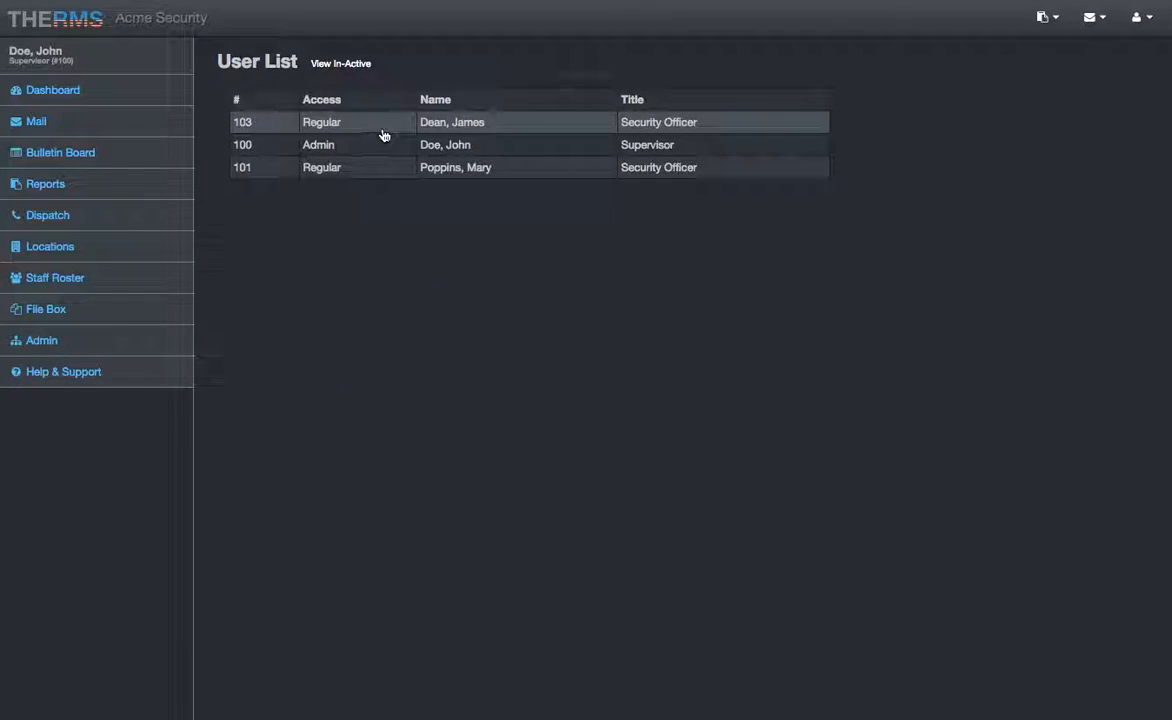
{"action": "left_click", "coordinate": [114, 277]}
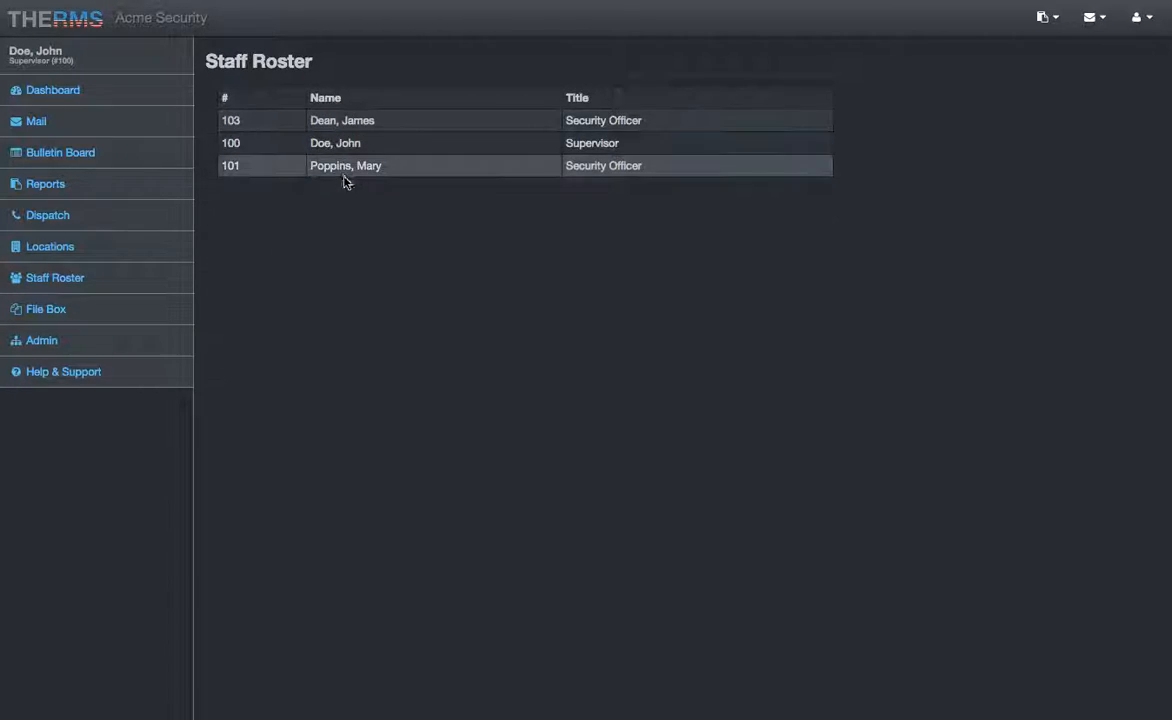
{"action": "left_click", "coordinate": [361, 125]}
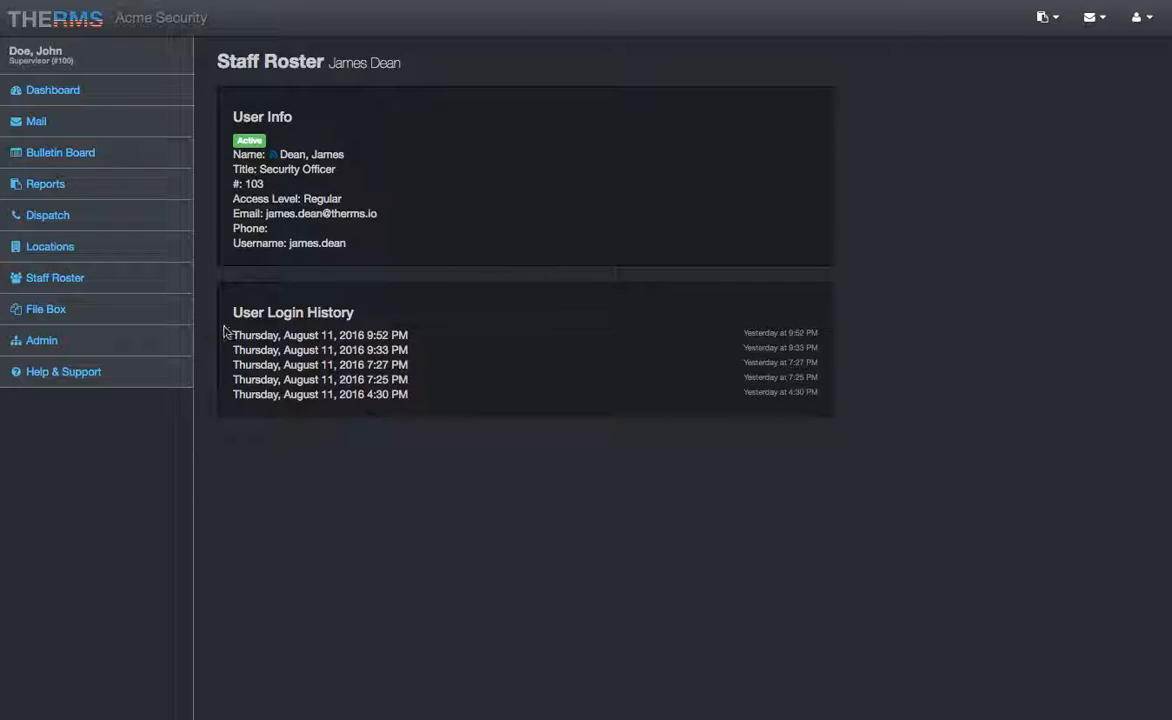
{"action": "left_click", "coordinate": [125, 342]}
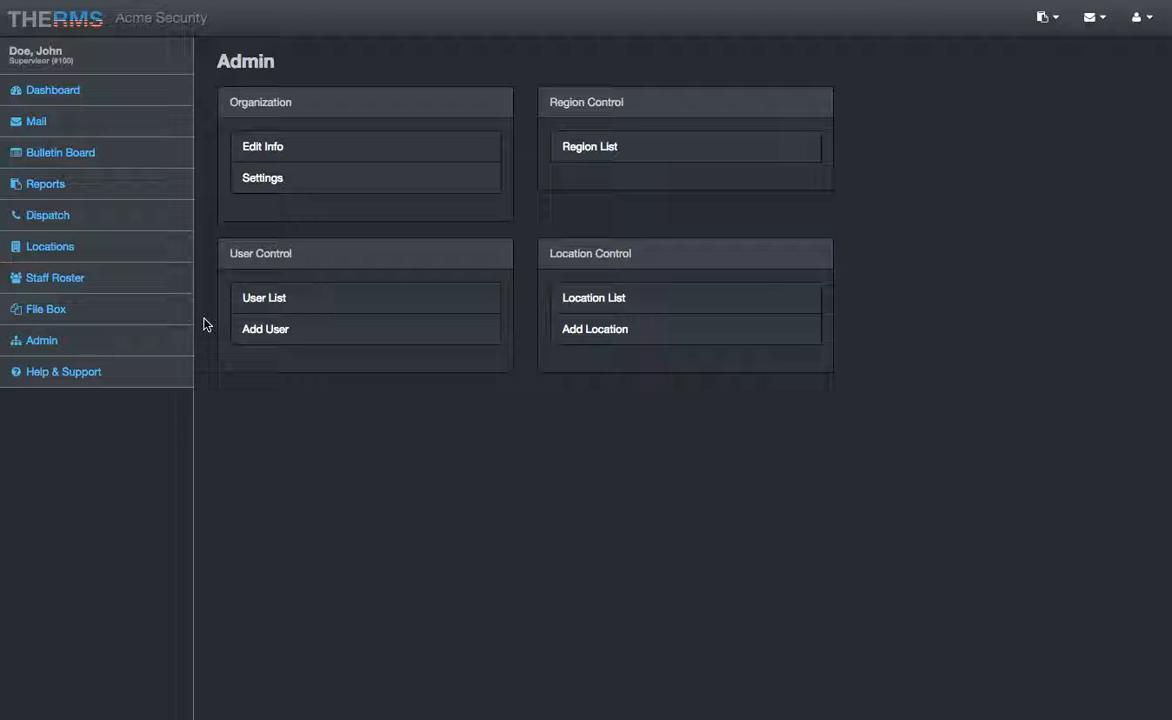
Step: Start a new user with the officer's first and last name, title Security Officer, badge 155
{"action": "left_click", "coordinate": [274, 329]}
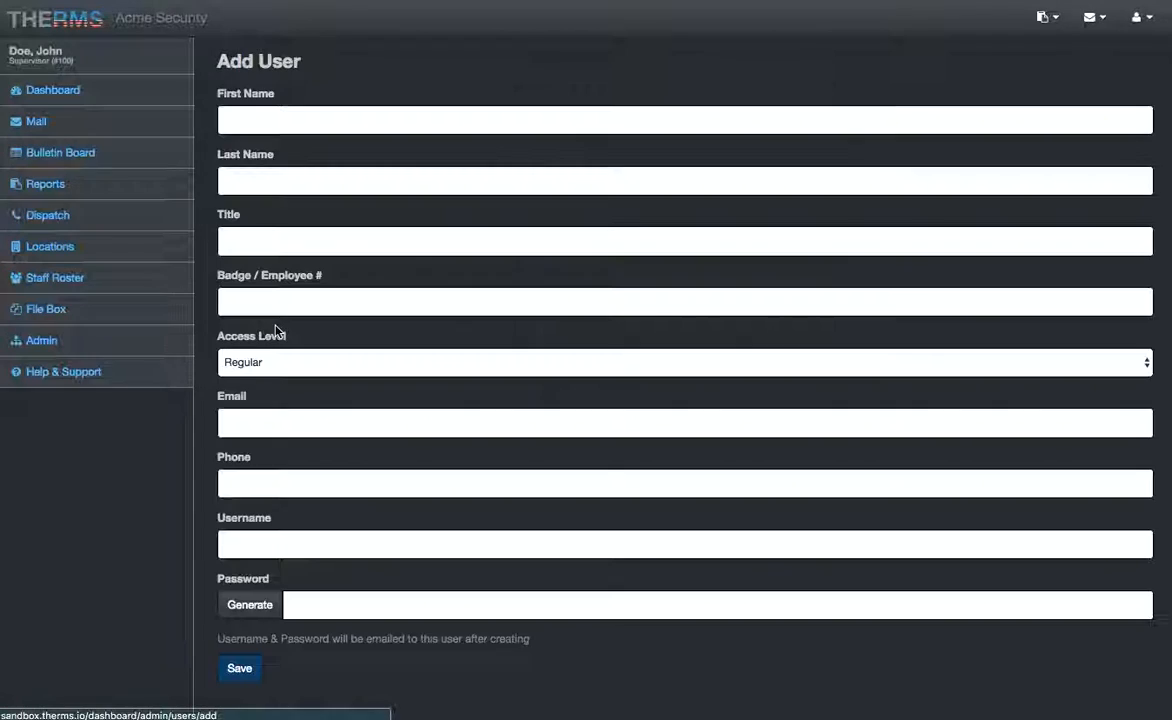
{"action": "left_click", "coordinate": [301, 115]}
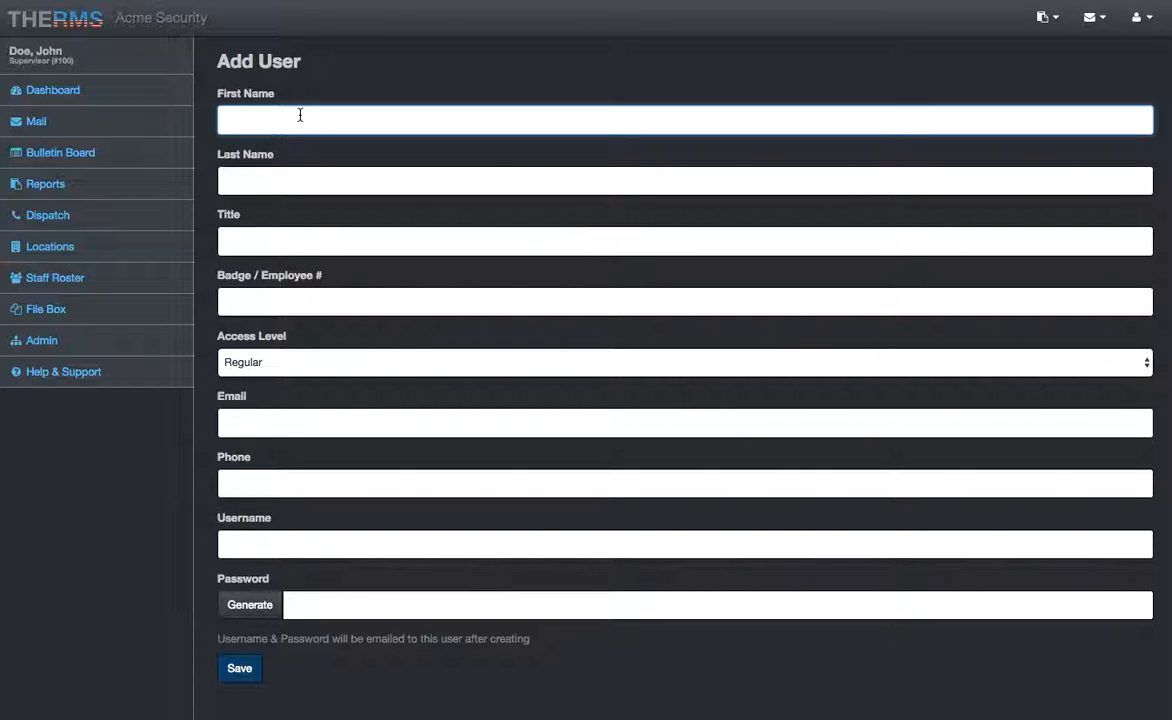
{"action": "type", "text": "Jason"}
{"action": "key", "text": "Tab"}
{"action": "type", "text": "Borne"}
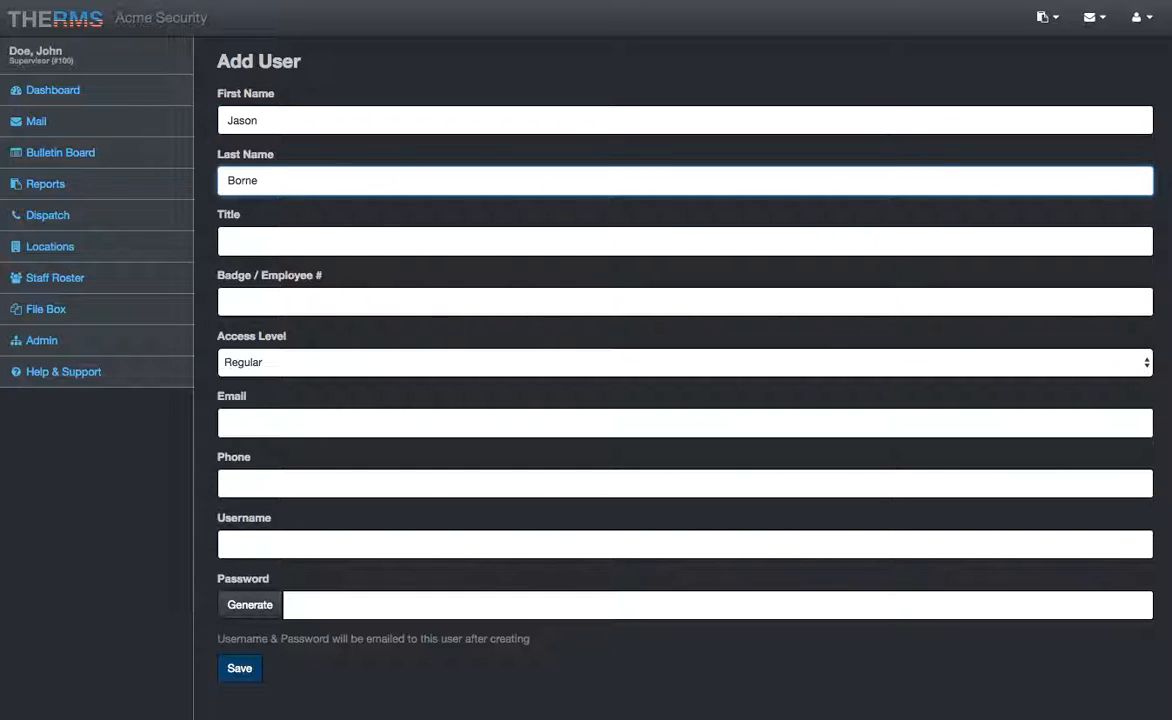
{"action": "key", "text": "Tab"}
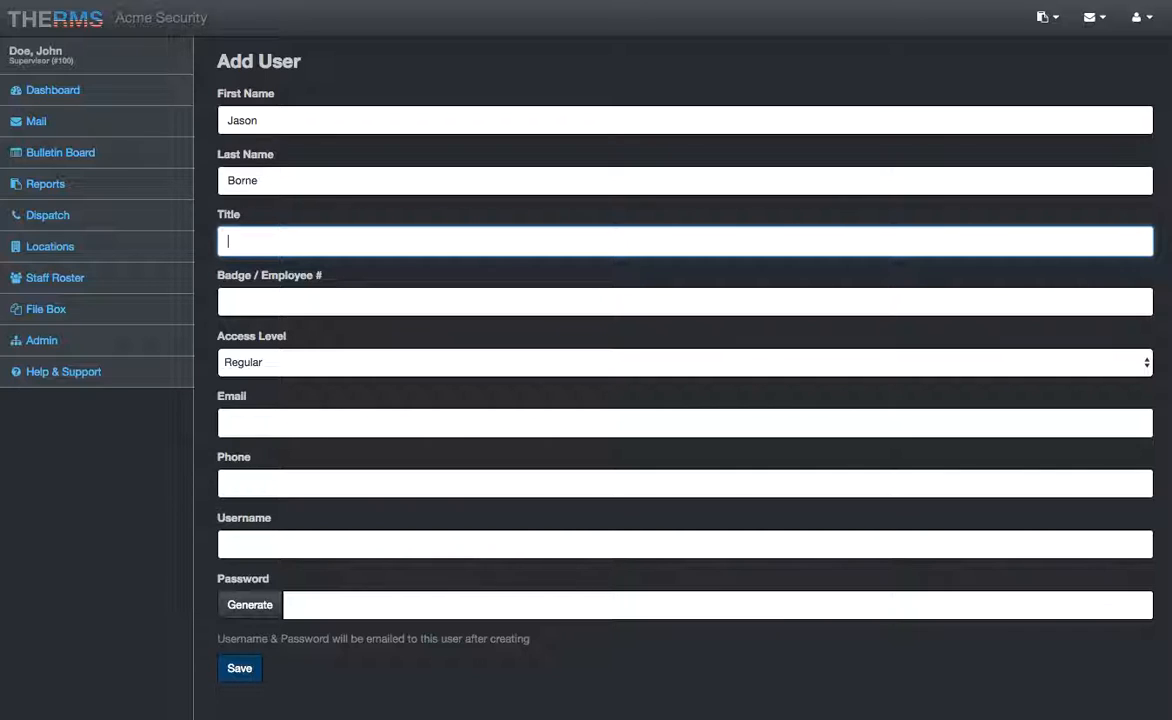
{"action": "type", "text": "Security Officer"}
{"action": "key", "text": "Tab"}
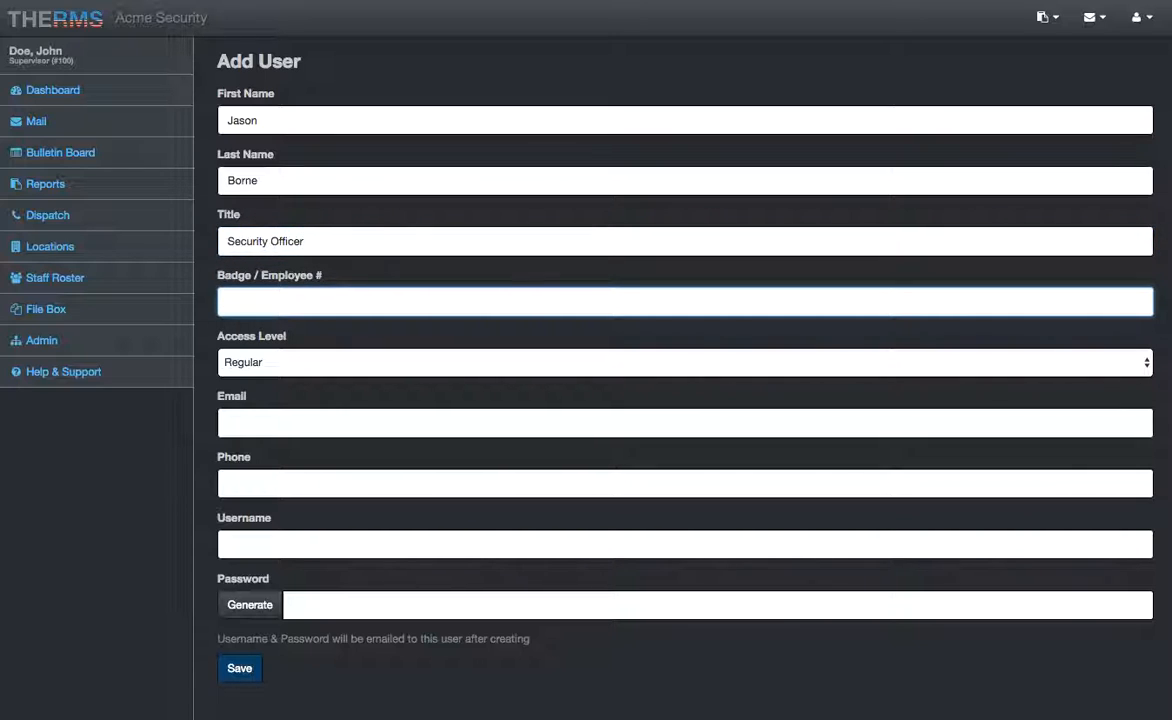
{"action": "type", "text": "155"}
Step: Try badge number variants such as S155 and A155 before settling on 155
{"action": "left_click", "coordinate": [228, 301]}
{"action": "type", "text": "B"}
{"action": "key", "text": "BackSpace"}
{"action": "type", "text": "S-"}
{"action": "key", "text": "super+Right"}
{"action": "key", "text": "super+a"}
{"action": "key", "text": "BackSpace"}
{"action": "type", "text": "S155"}
{"action": "key", "text": "BackSpace"}
{"action": "key", "text": "BackSpace"}
{"action": "key", "text": "BackSpace"}
{"action": "key", "text": "BackSpace"}
{"action": "type", "text": "A155"}
{"action": "key", "text": "Left"}
{"action": "key", "text": "Left"}
{"action": "key", "text": "Left"}
{"action": "type", "text": "-"}
{"action": "key", "text": "ctrl+a"}
{"action": "type", "text": "155"}
{"action": "key", "text": "Tab"}
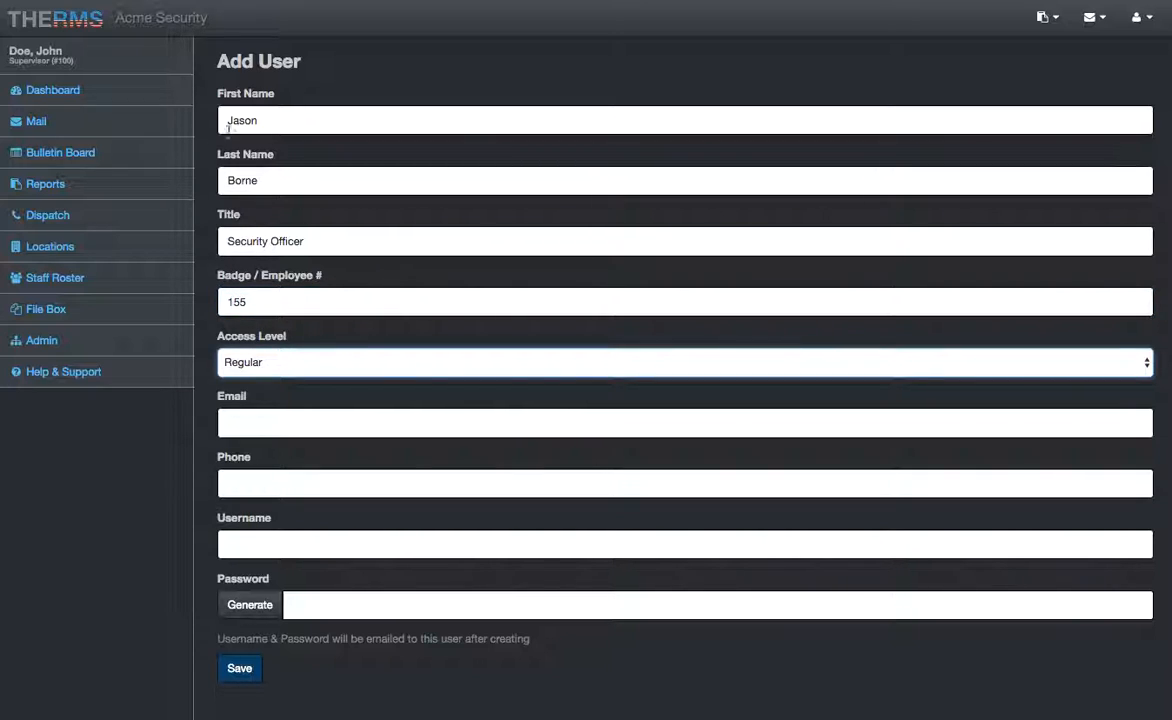
Step: Keep access level Regular and enter the new user's e-mail address and phone number
{"action": "left_click", "coordinate": [268, 363]}
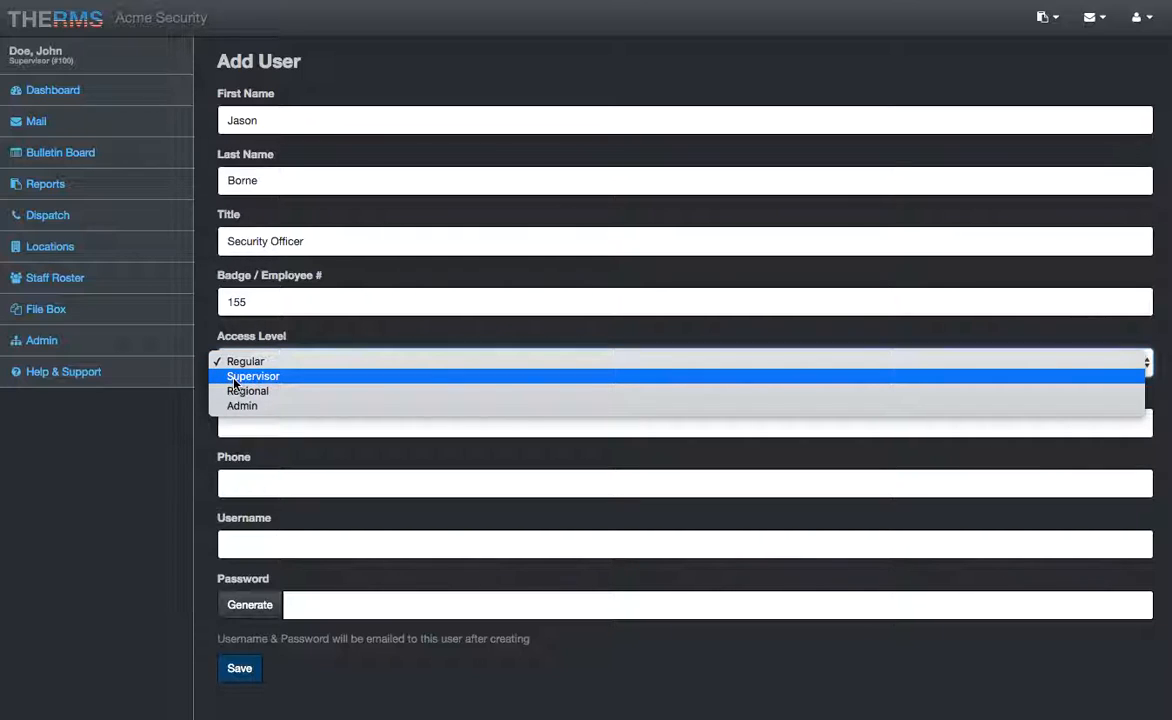
{"action": "left_click", "coordinate": [237, 362]}
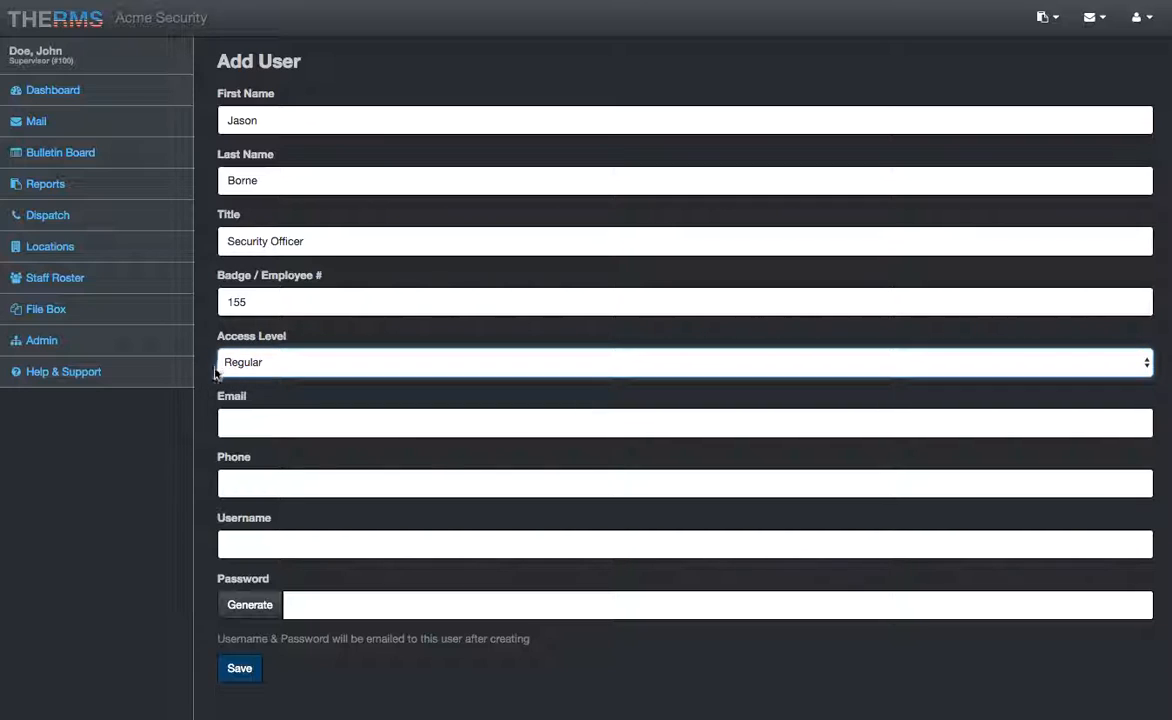
{"action": "left_click", "coordinate": [254, 421]}
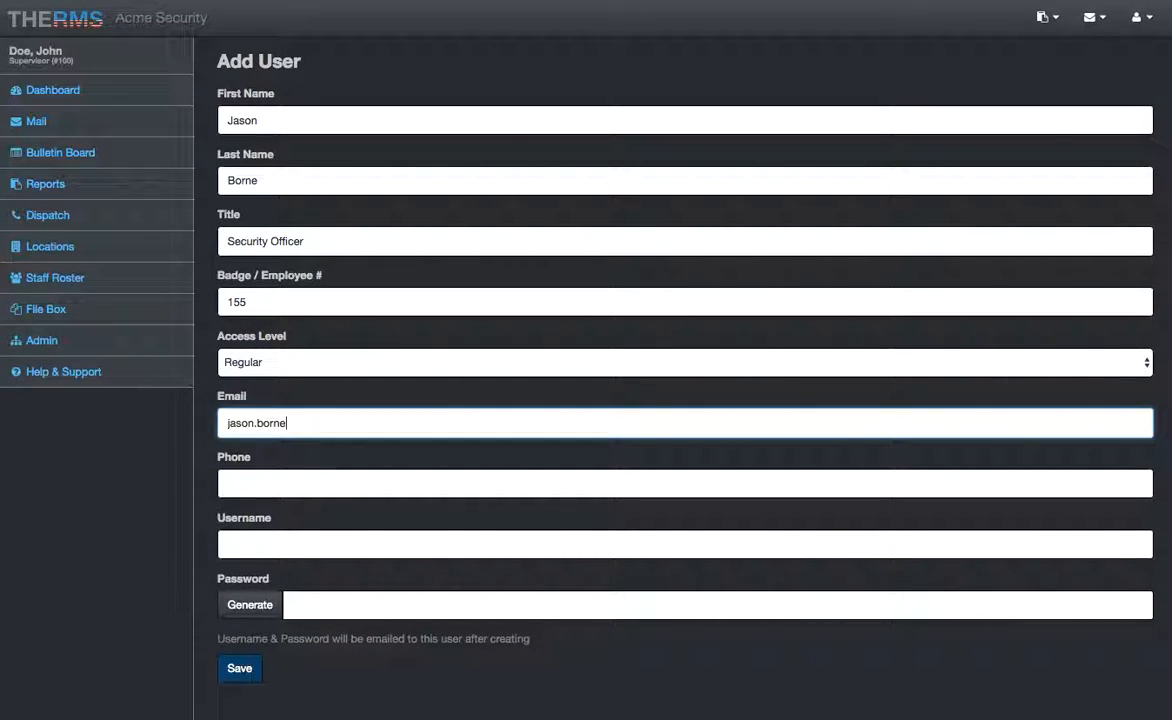
{"action": "key", "text": "Tab"}
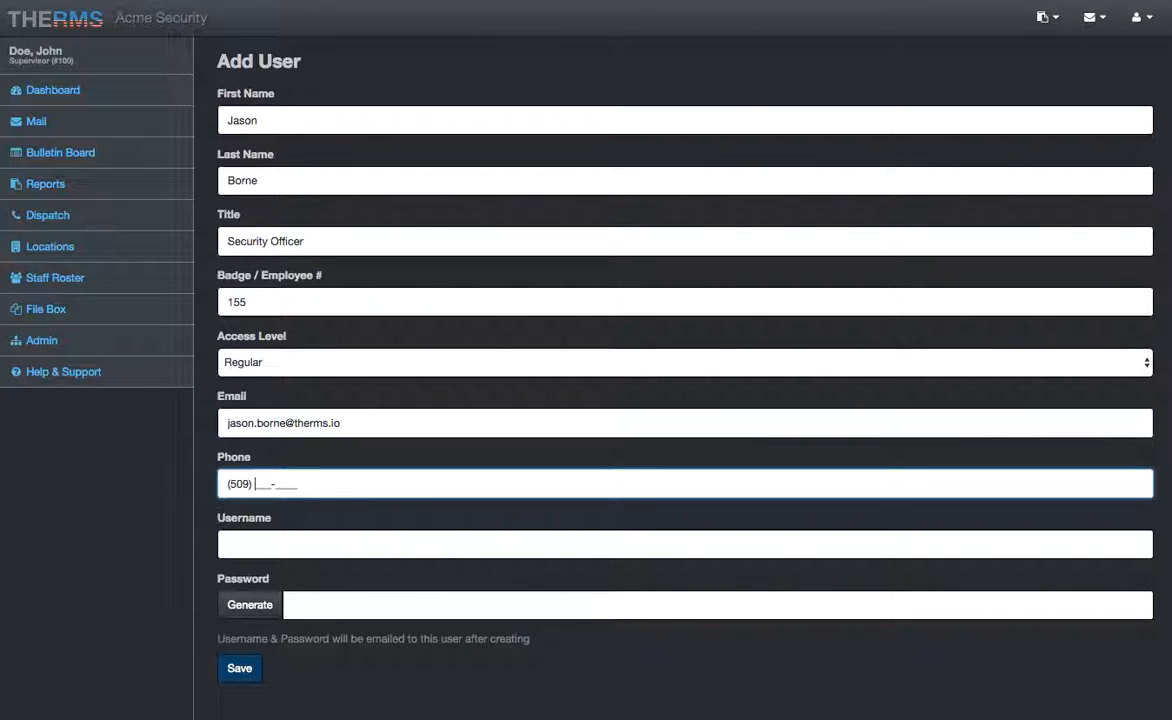
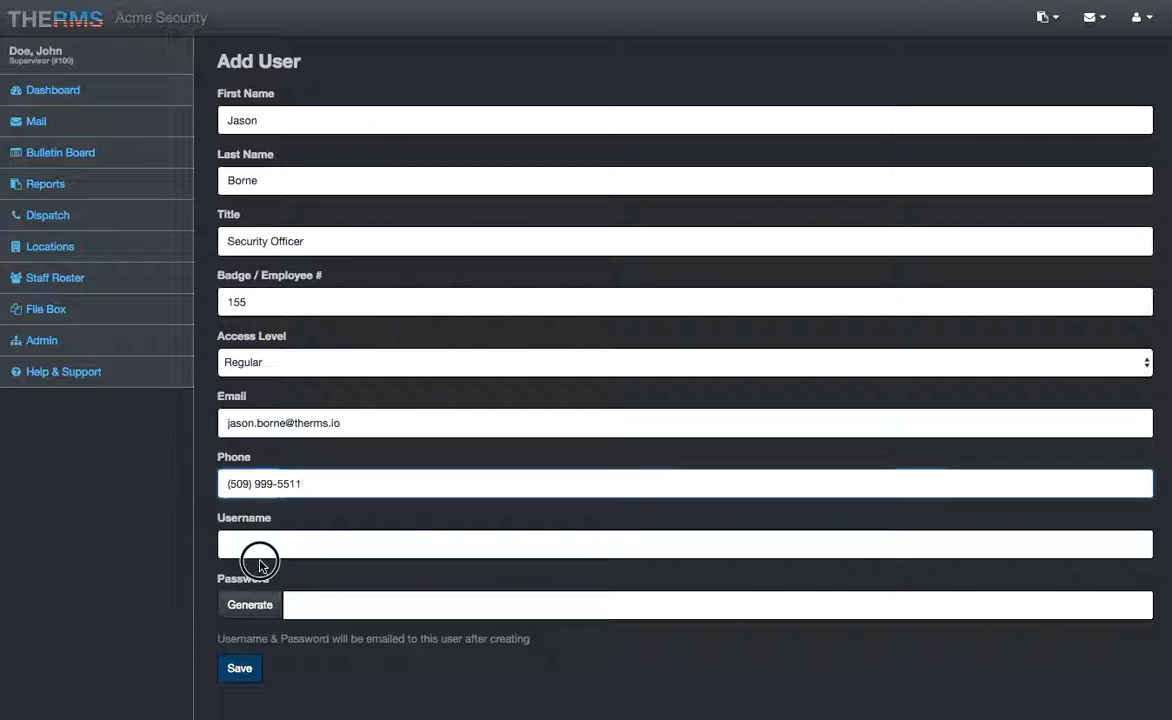
Step: Enter the new user's username in the Username field
{"action": "left_click", "coordinate": [260, 556]}
{"action": "type", "text": "jason."}
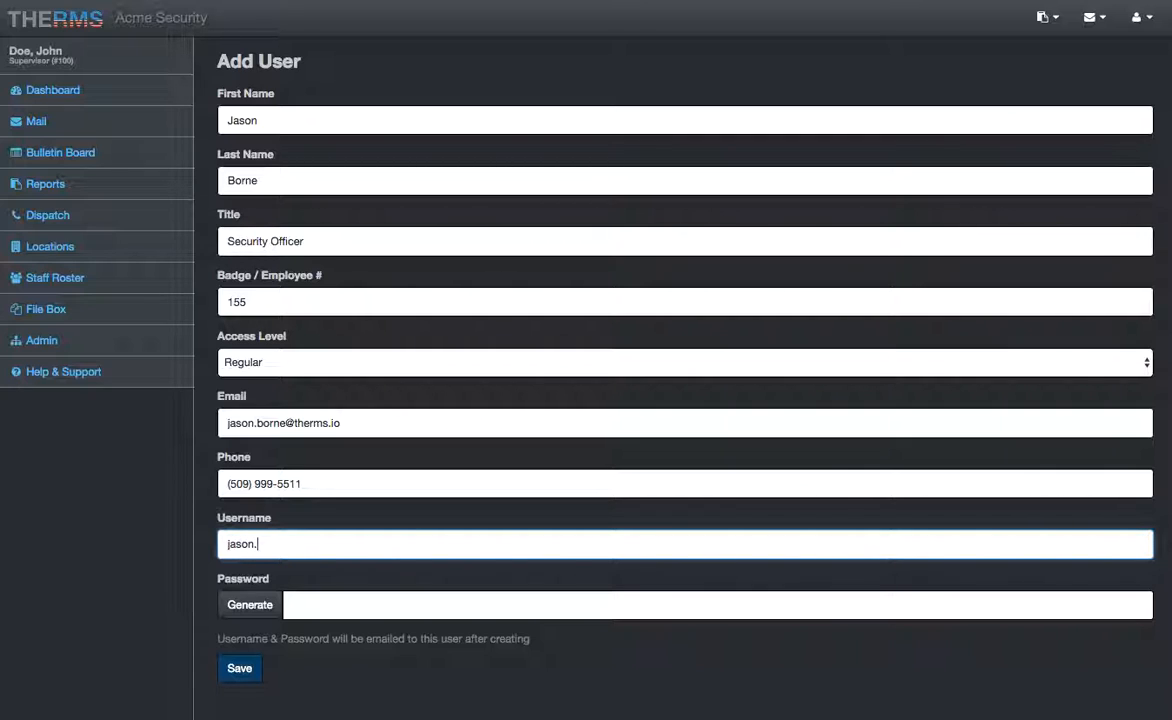
{"action": "type", "text": "borne"}
{"action": "key", "text": "ctrl+a"}
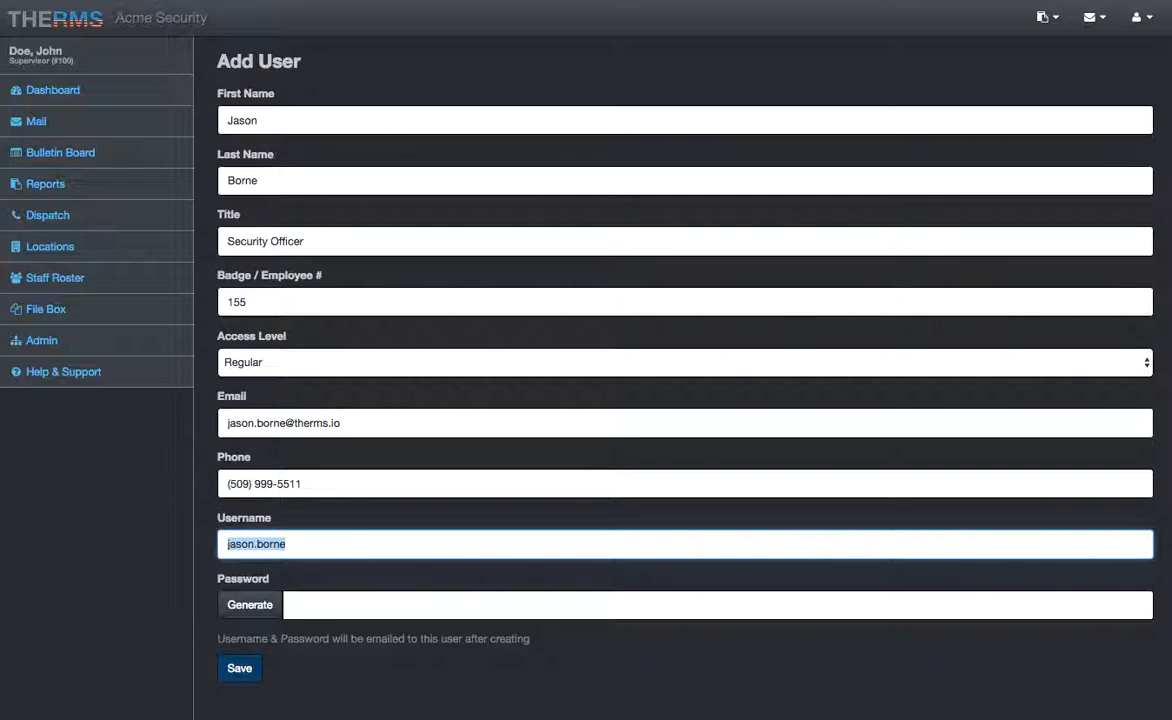
{"action": "left_click", "coordinate": [319, 541]}
Step: Generate a password, replace it with a typed one, then clear the Password field
{"action": "left_click", "coordinate": [331, 613]}
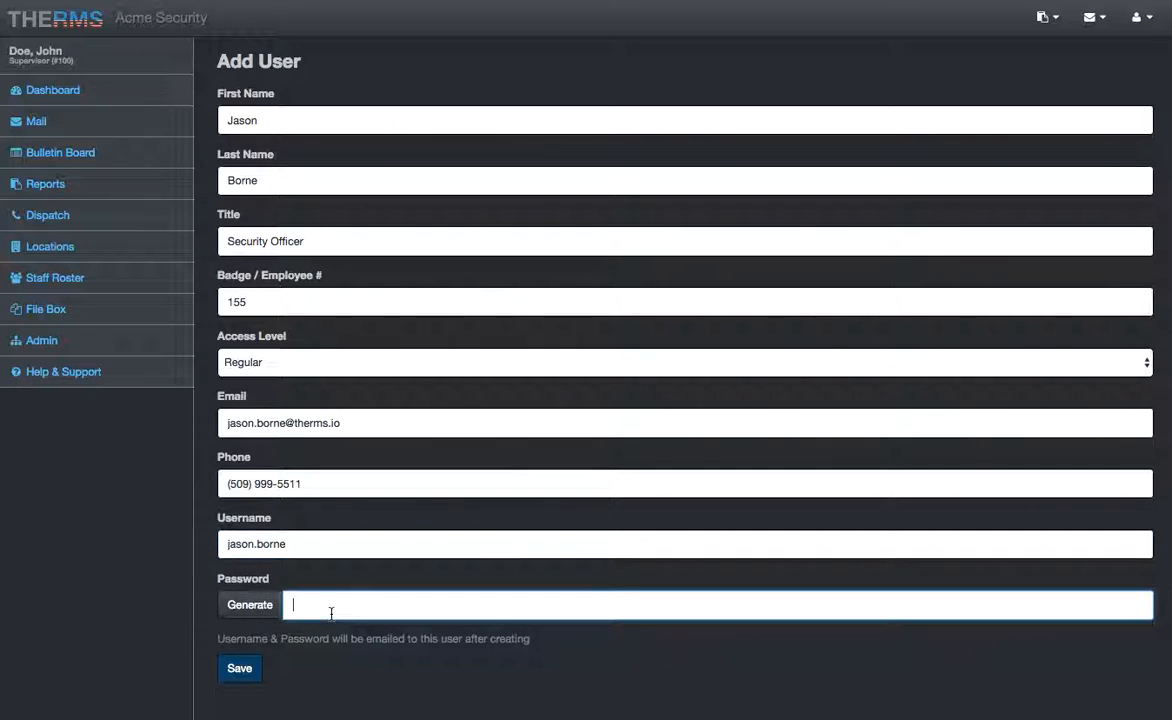
{"action": "left_click", "coordinate": [255, 607]}
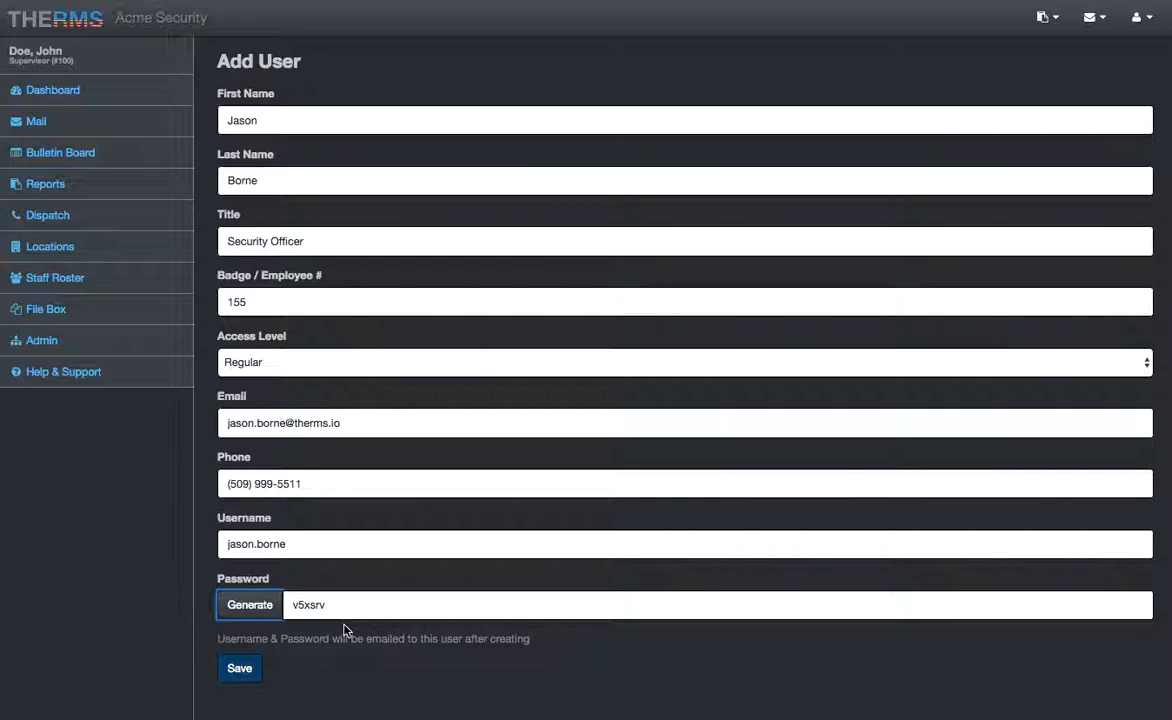
{"action": "left_click", "coordinate": [333, 605]}
{"action": "left_click_drag", "start_coordinate": [333, 605], "coordinate": [287, 603]}
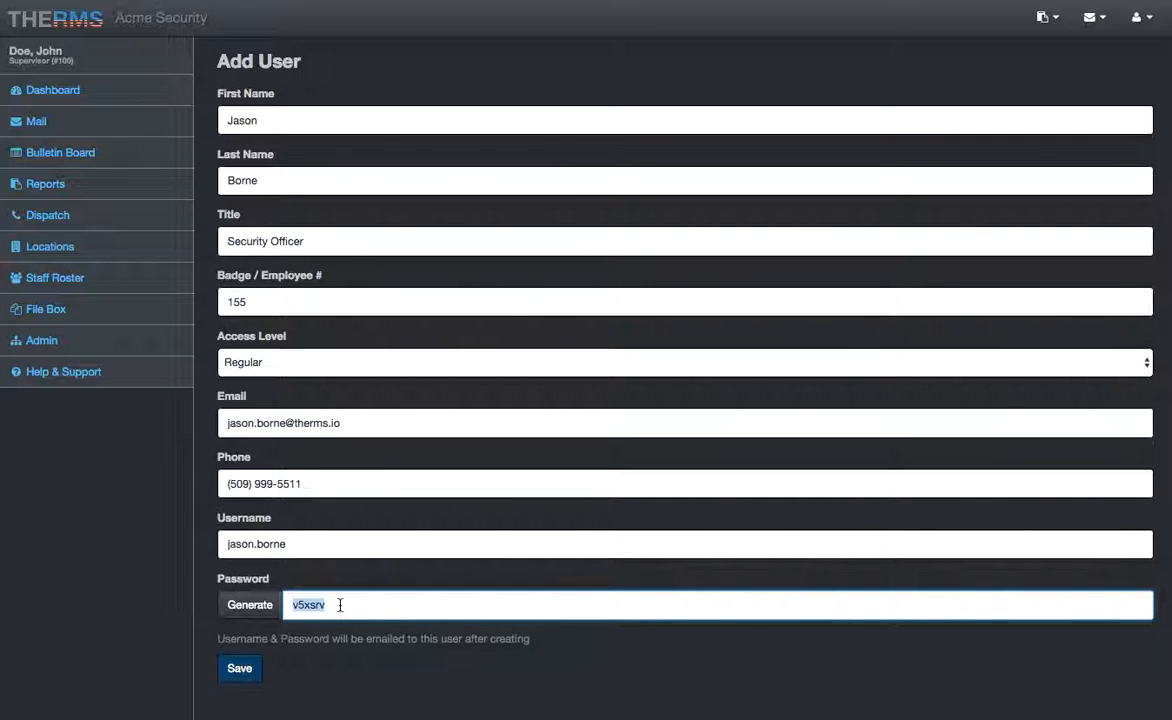
{"action": "key", "text": "BackSpace"}
{"action": "type", "text": "password1"}
{"action": "key", "text": "ctrl+a"}
{"action": "key", "text": "BackSpace"}
Step: Generate a fresh random password and save the new user account
{"action": "left_click", "coordinate": [244, 604]}
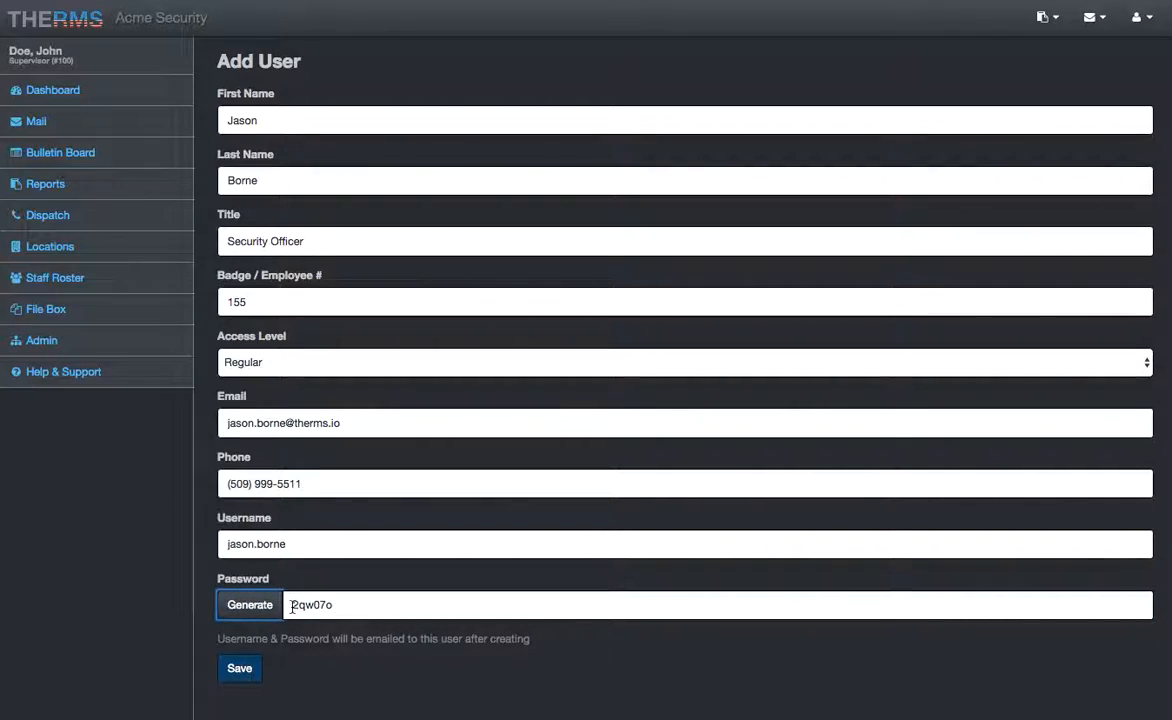
{"action": "left_click", "coordinate": [205, 647]}
{"action": "left_click", "coordinate": [241, 669]}
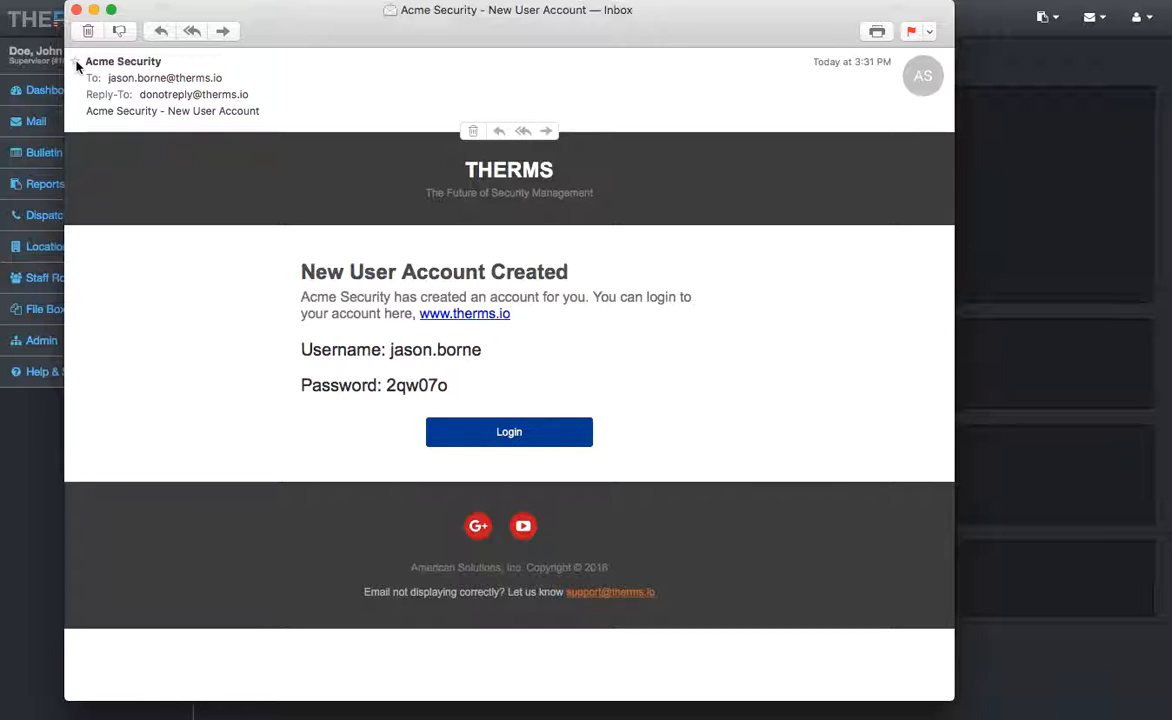
Step: Read the 'Acme Security - New User Account' e-mail's login credentials, then close it
{"action": "left_click", "coordinate": [176, 62]}
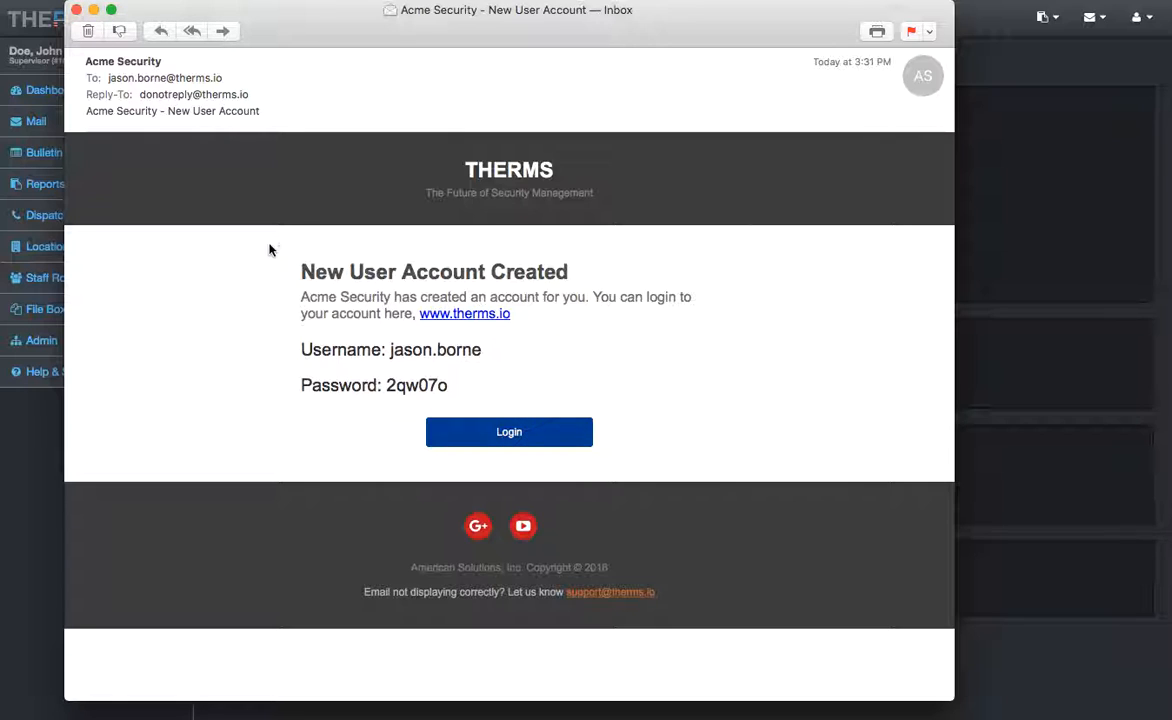
{"action": "left_click", "coordinate": [76, 10]}
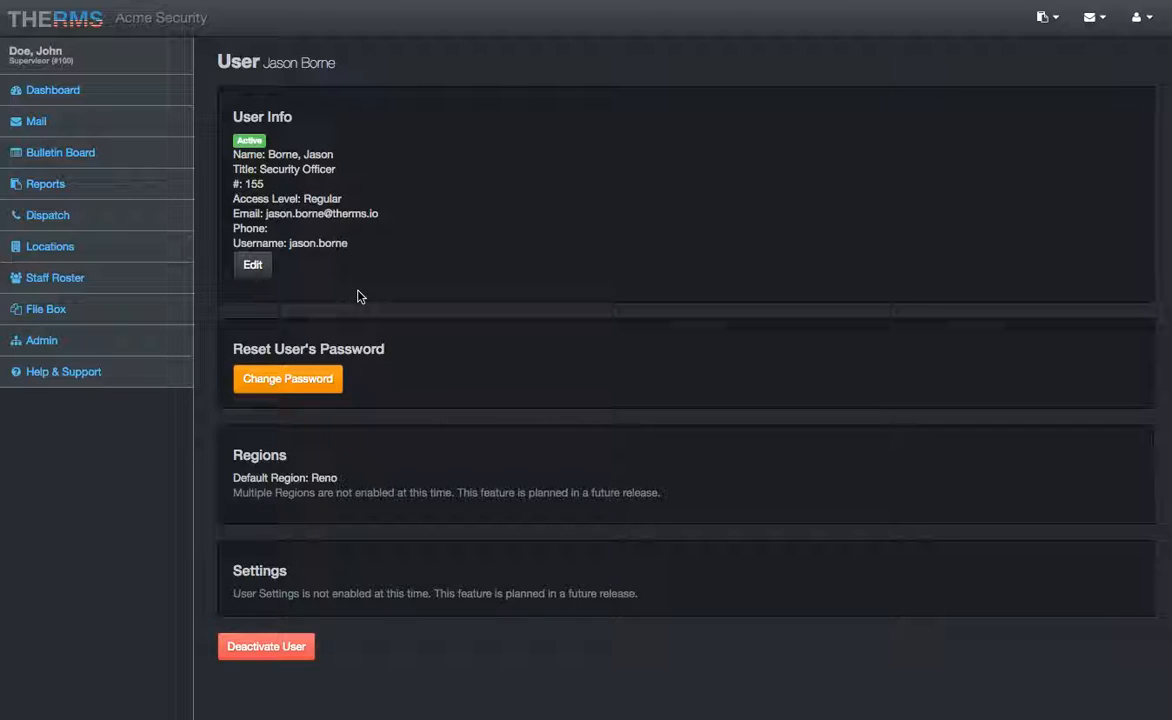
Step: Enter and save a new password for the new officer via Change Password
{"action": "left_click", "coordinate": [289, 386]}
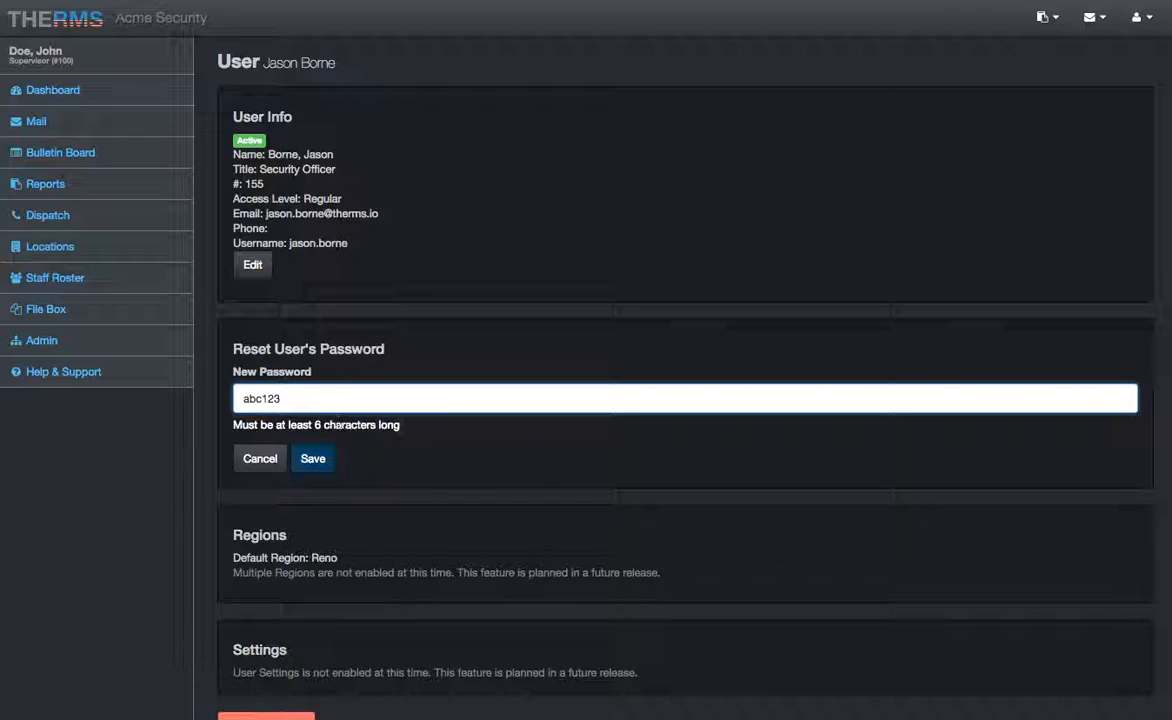
{"action": "left_click", "coordinate": [312, 462]}
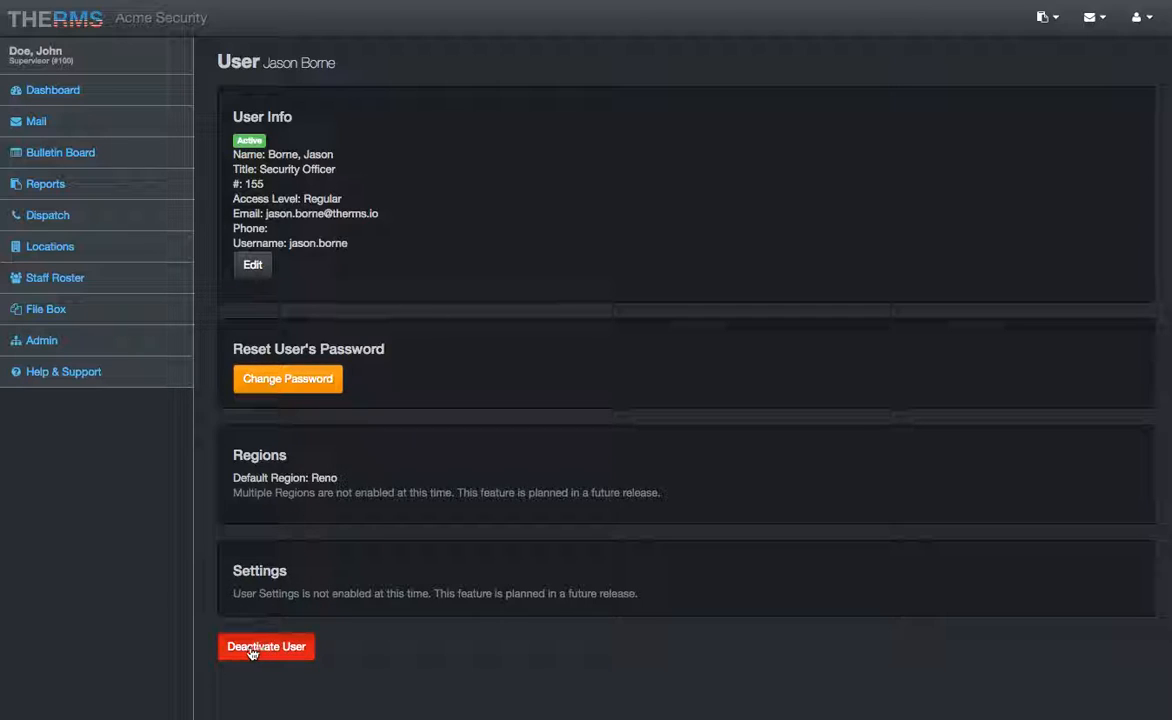
Step: Deactivate then reactivate the new officer's account, and show the Staff Roster
{"action": "left_click", "coordinate": [260, 648]}
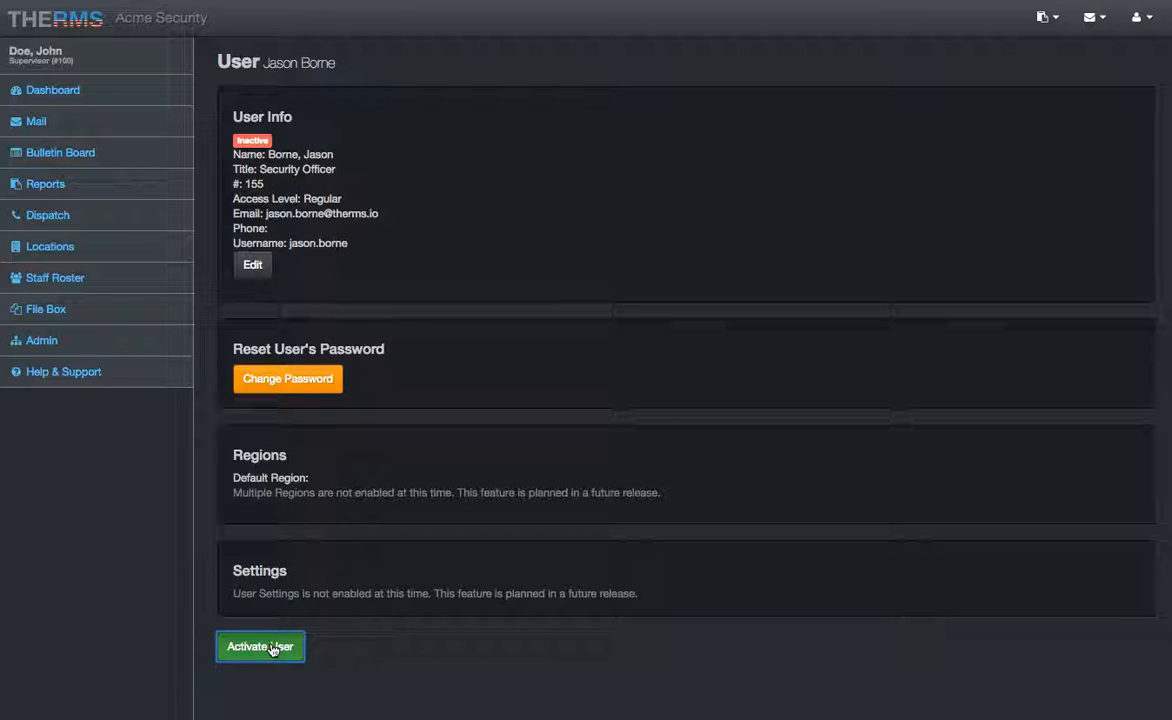
{"action": "left_click", "coordinate": [150, 88]}
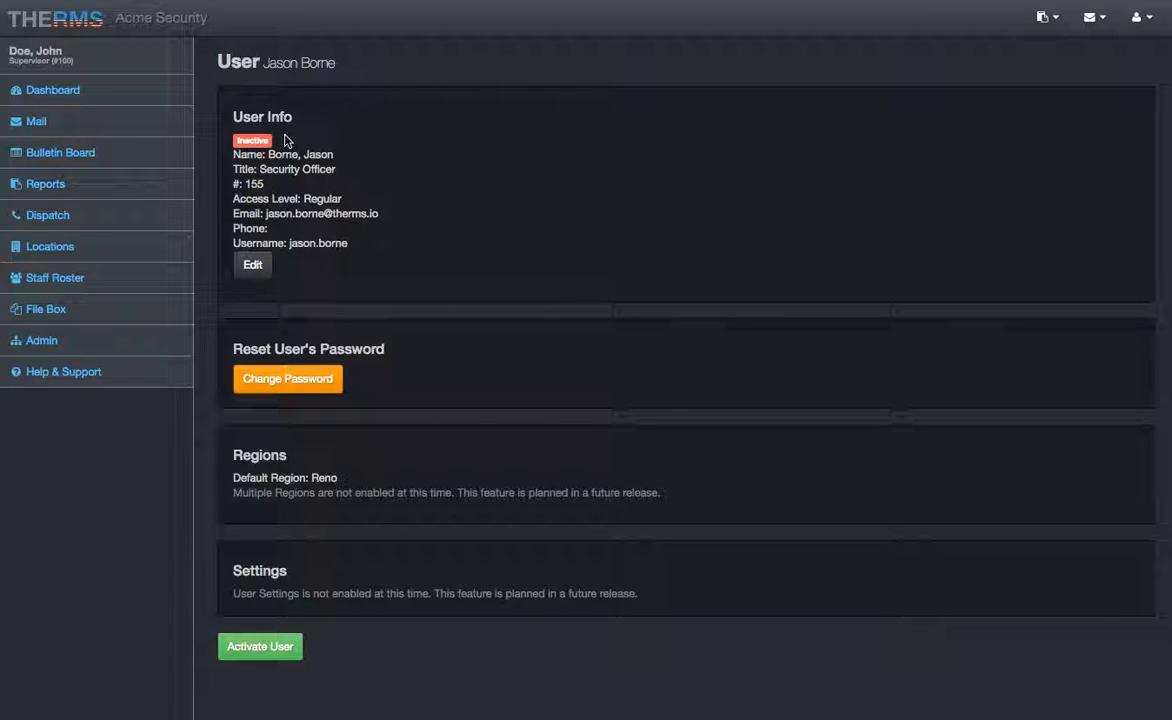
{"action": "left_click", "coordinate": [253, 652]}
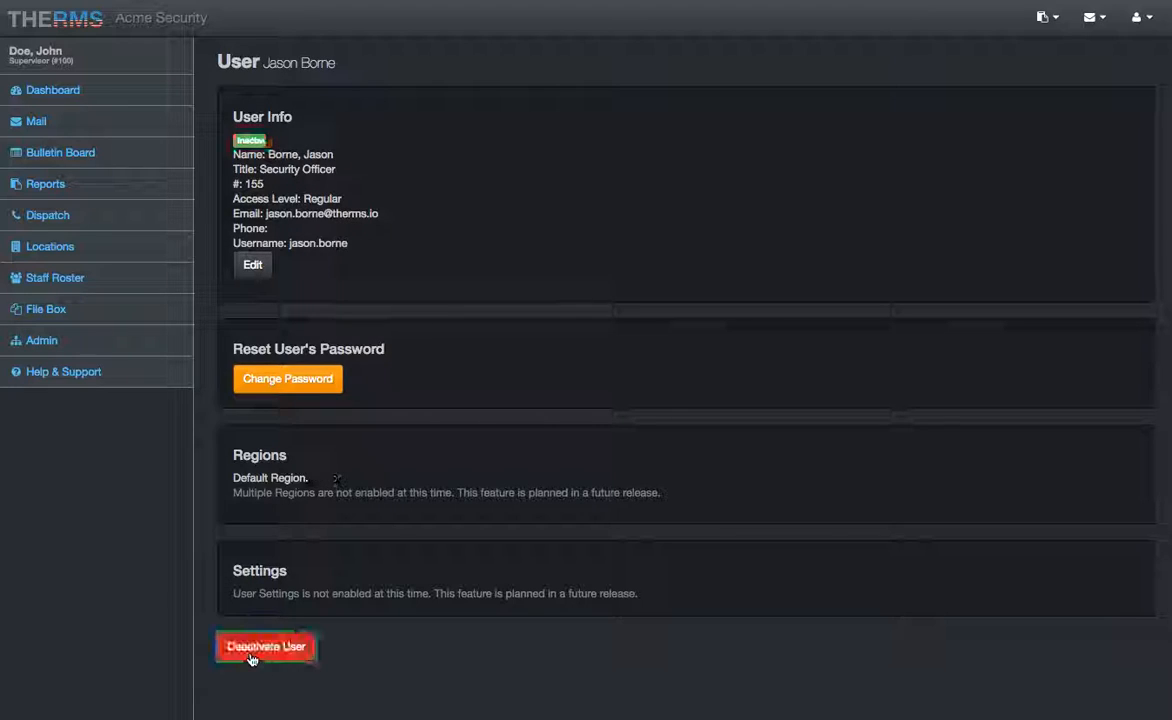
{"action": "left_click", "coordinate": [430, 233]}
{"action": "left_click", "coordinate": [164, 275]}
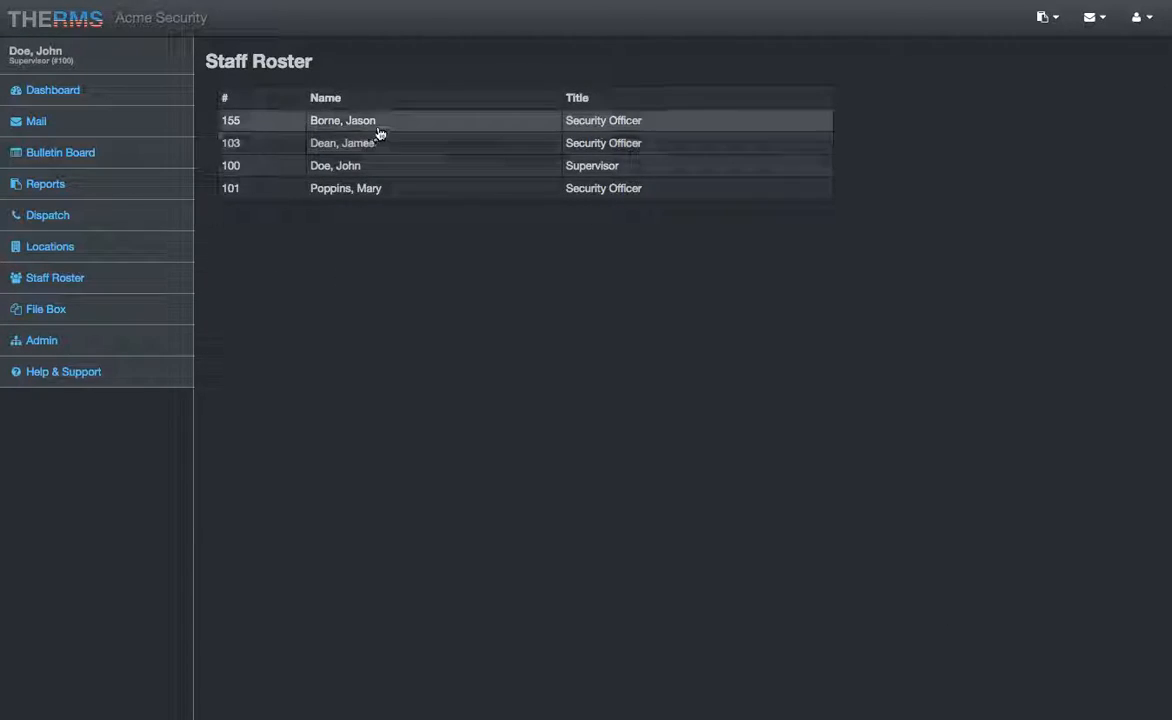
Step: View the new officer's and the last officer's details and login history from the Staff Roster
{"action": "left_click", "coordinate": [385, 124]}
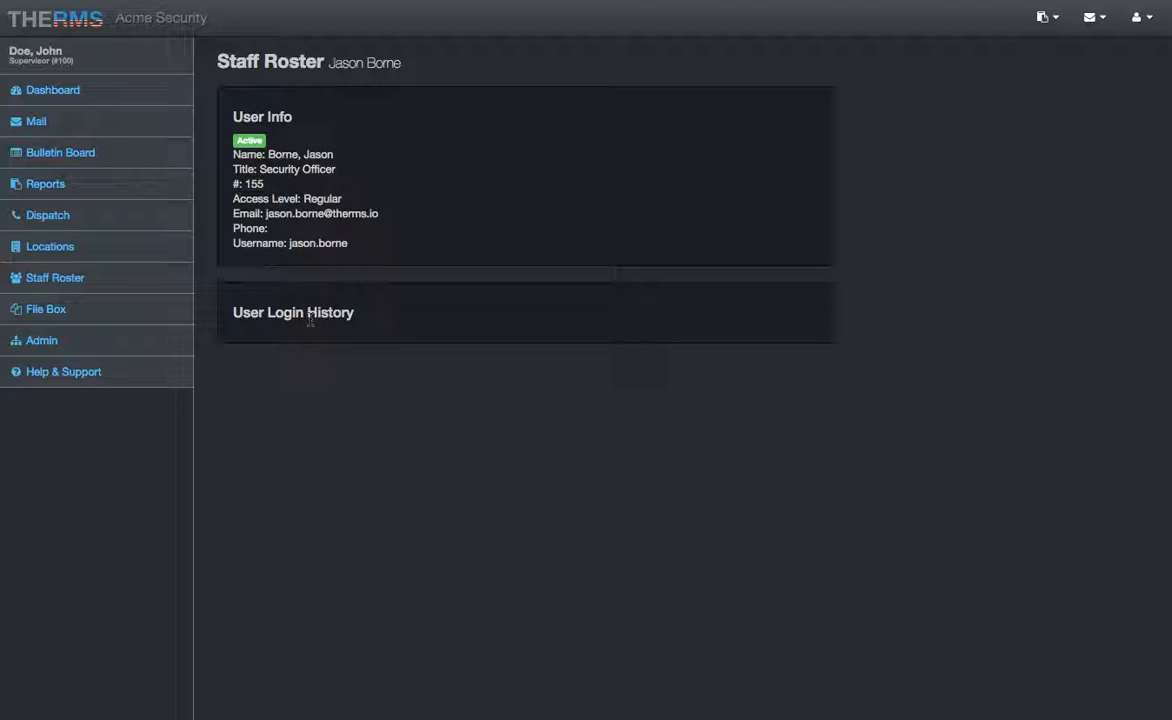
{"action": "left_click", "coordinate": [172, 282]}
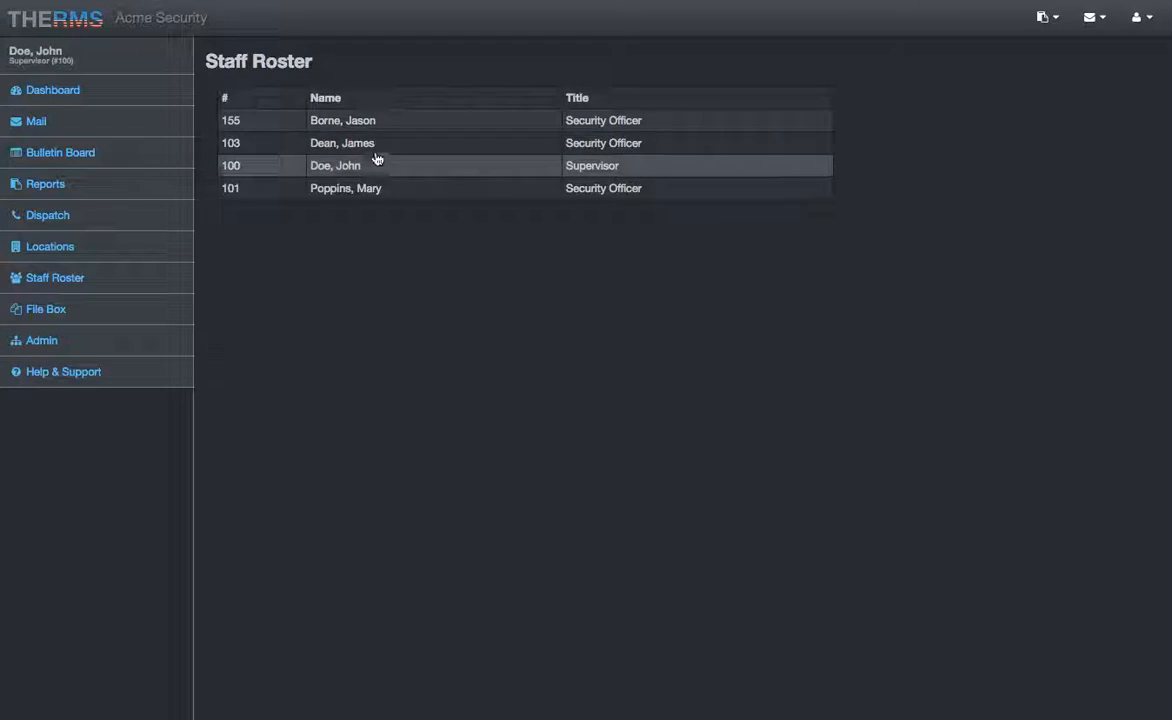
{"action": "left_click", "coordinate": [363, 192]}
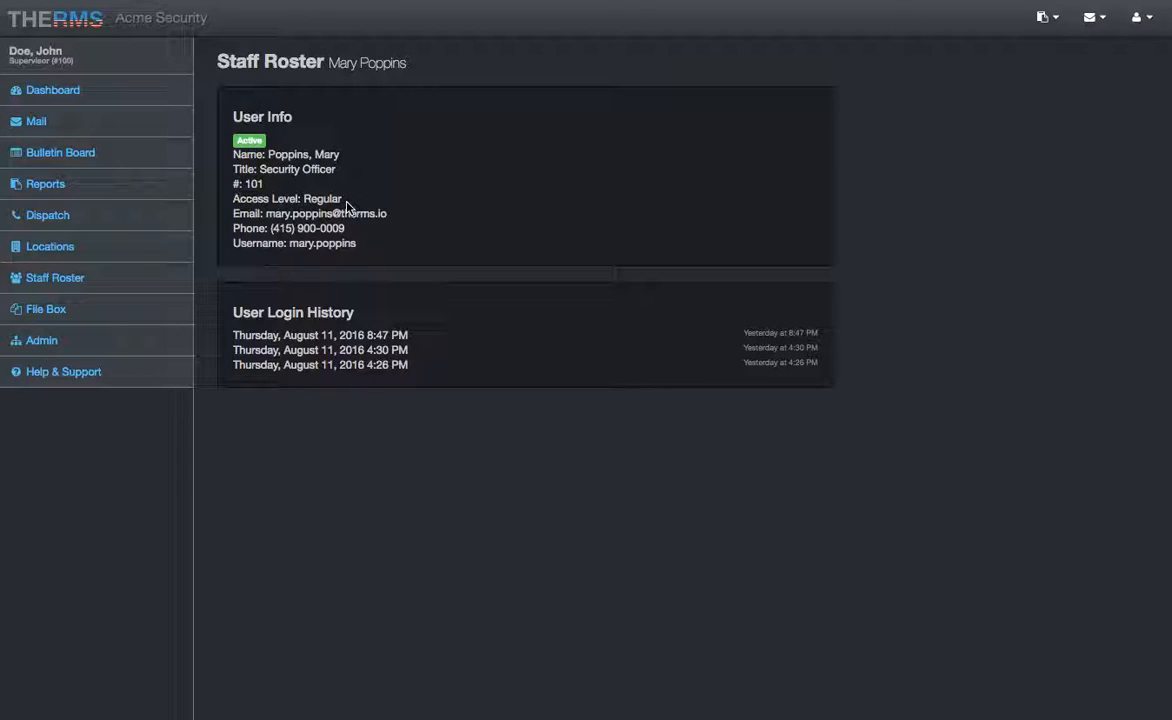
{"action": "left_click", "coordinate": [112, 92]}
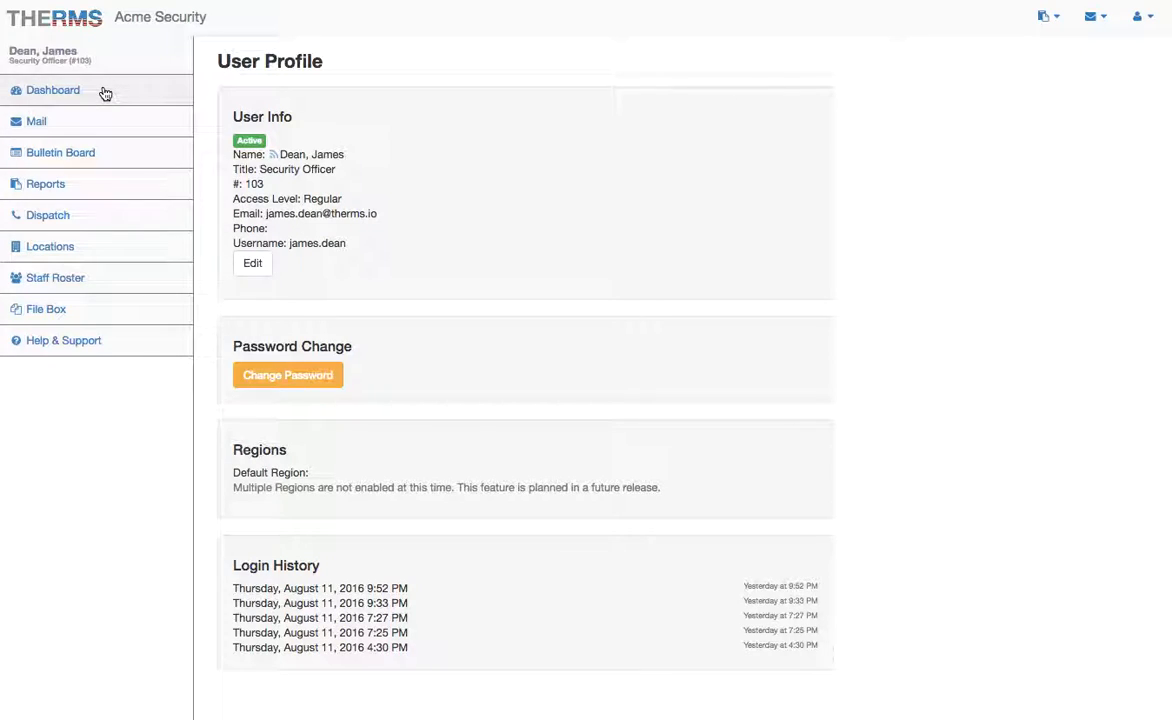
Step: From the Dashboard, show the Bulletin Board with the Taser sale and Congratulations Everyone! posts
{"action": "left_click", "coordinate": [102, 92]}
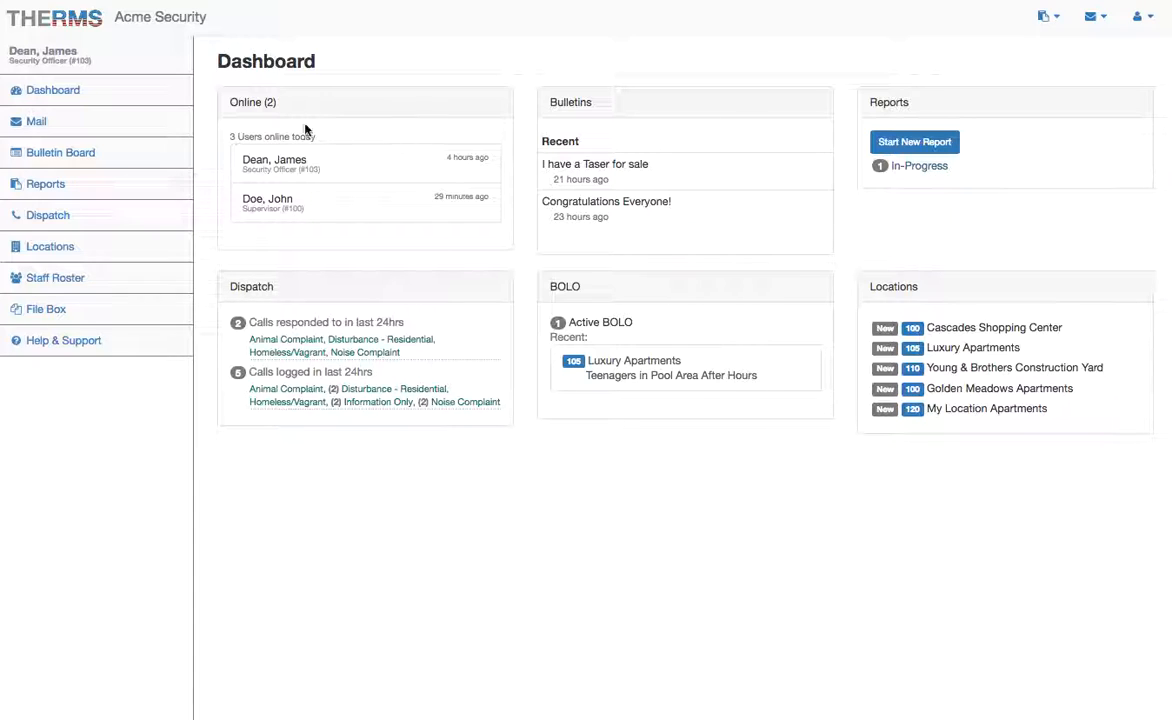
{"action": "left_click", "coordinate": [100, 155]}
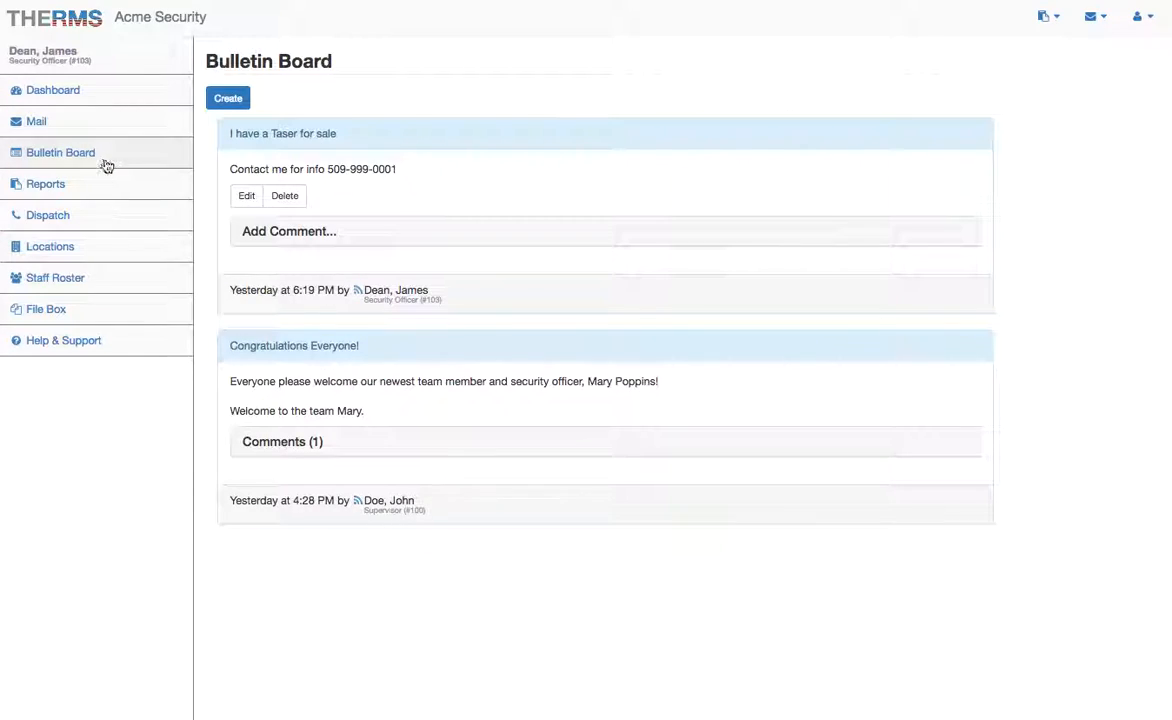
Step: Show and hide the Congratulations post's comments, then visit your profile and return to the bulletin board
{"action": "left_click", "coordinate": [282, 446]}
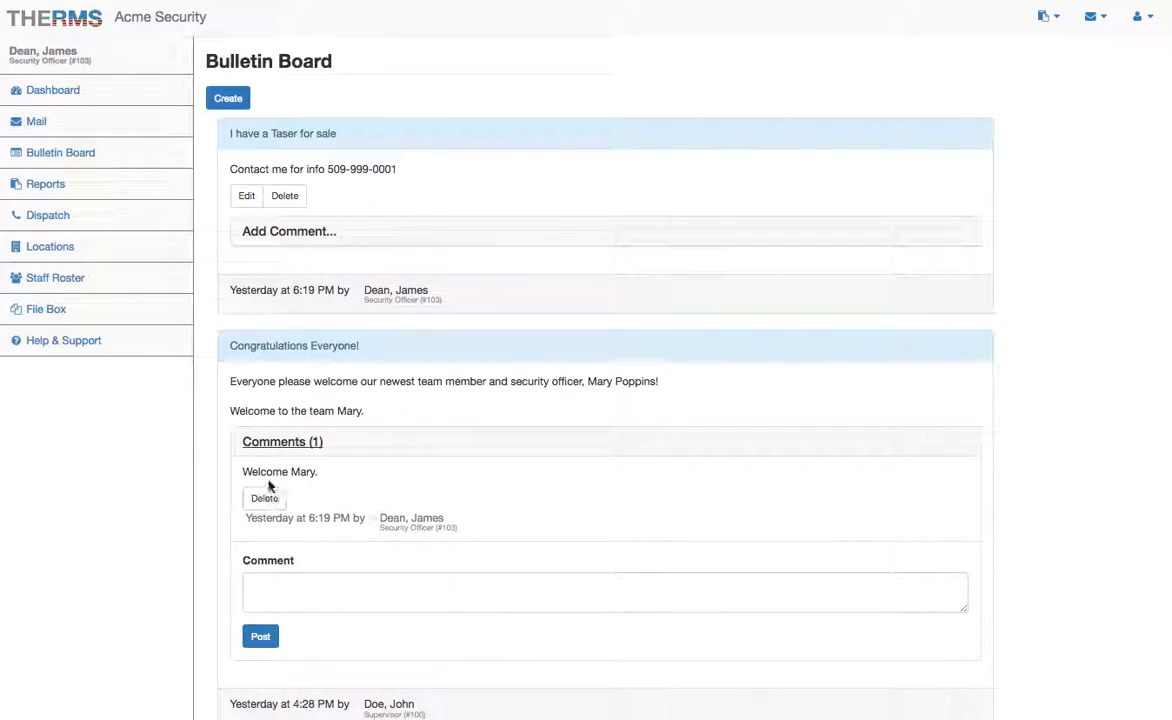
{"action": "left_click", "coordinate": [282, 442]}
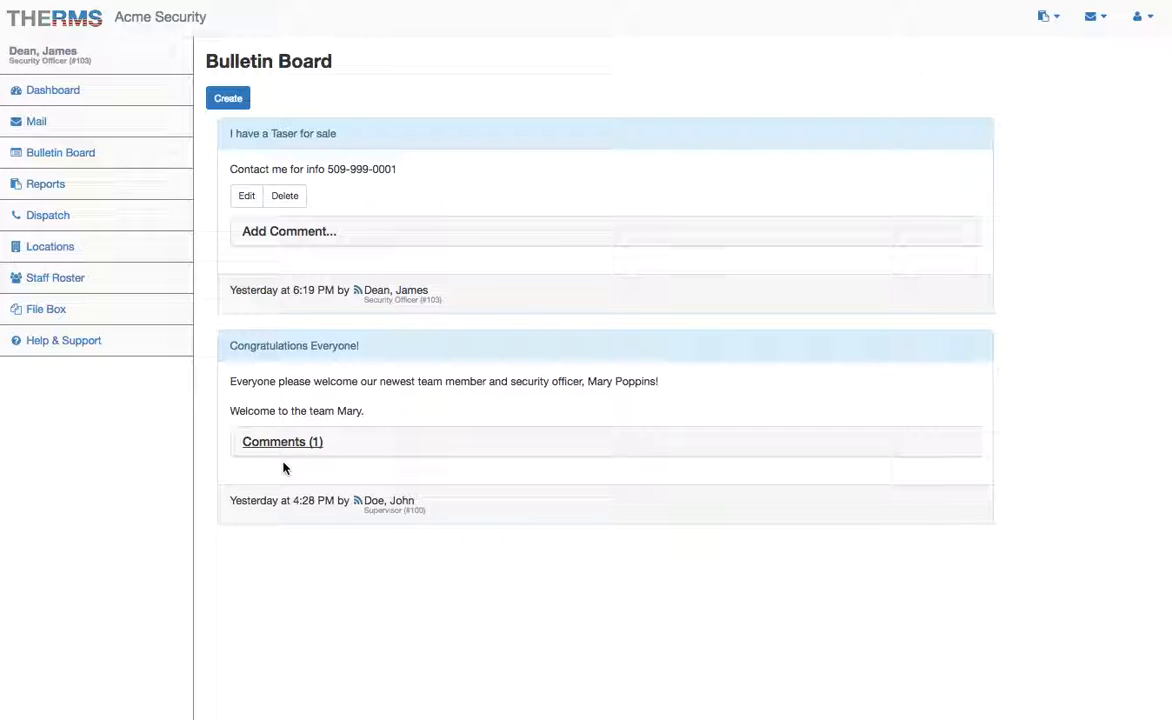
{"action": "left_click", "coordinate": [136, 58]}
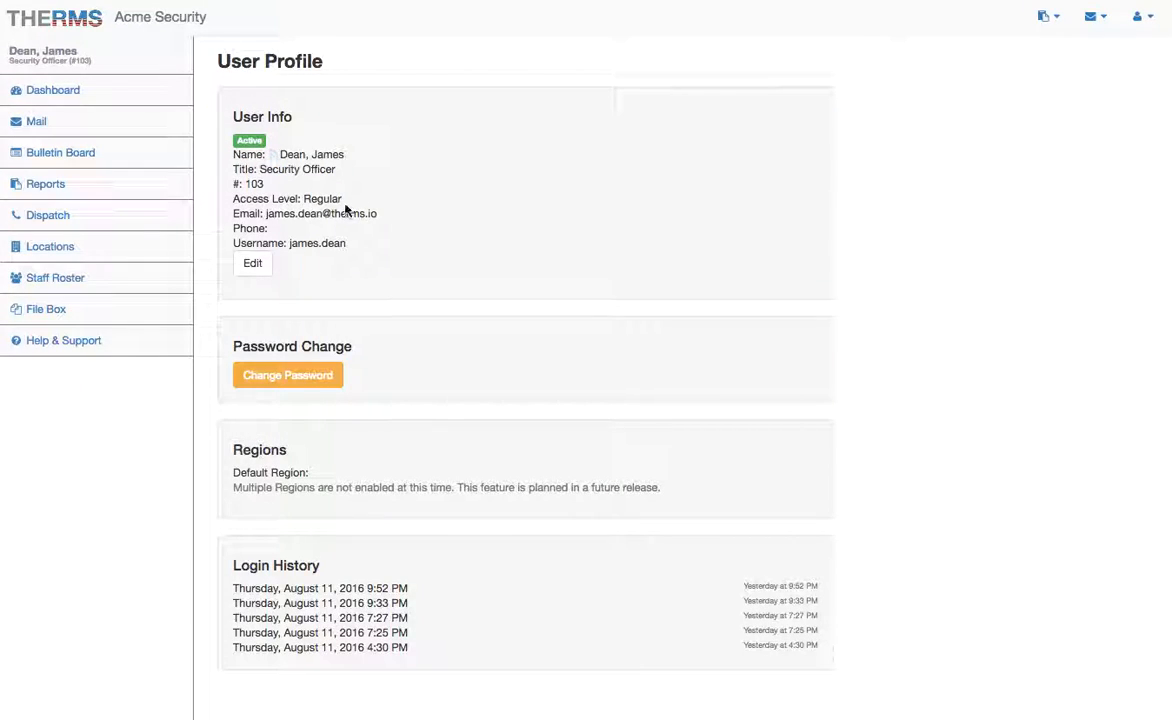
{"action": "left_click", "coordinate": [108, 156]}
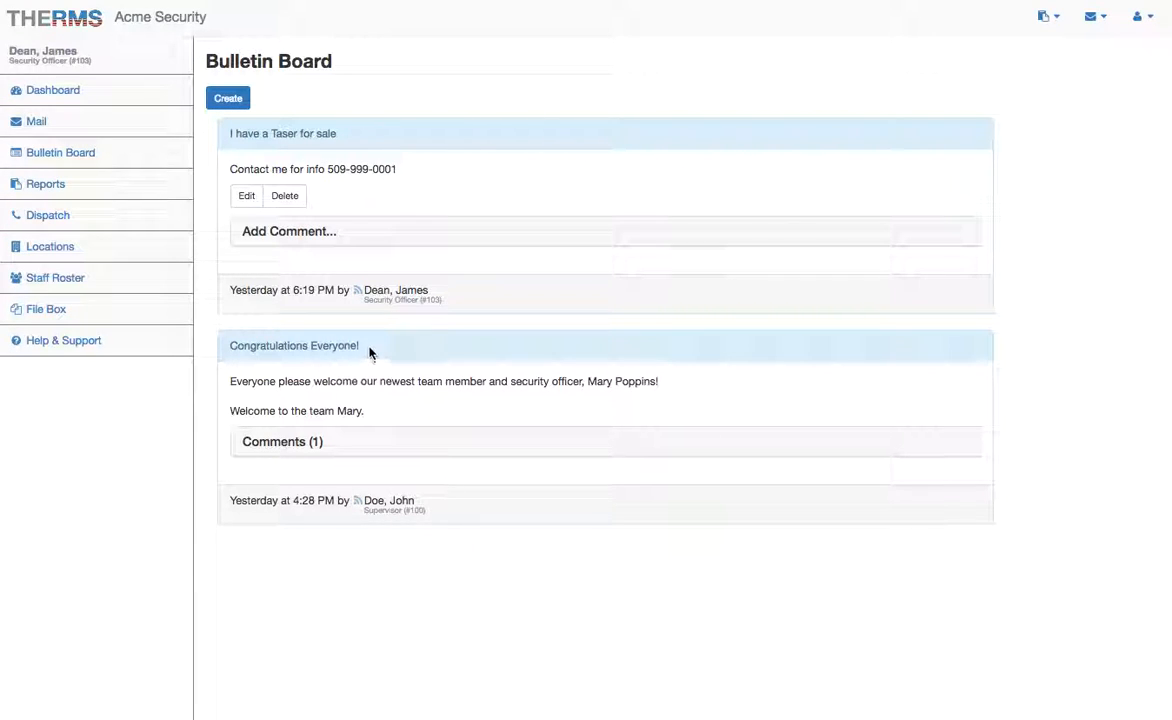
{"action": "left_click", "coordinate": [437, 508]}
Step: Expand and read through the post's comments, collapse them, and go to the Reports page
{"action": "left_click", "coordinate": [282, 441]}
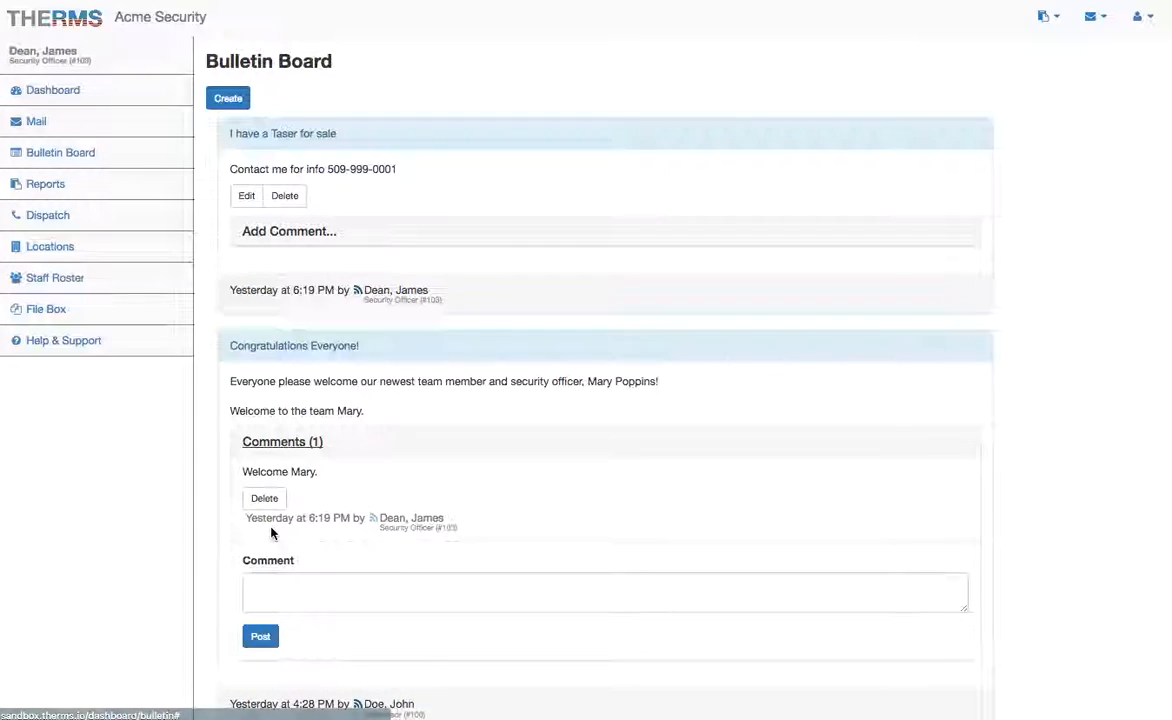
{"action": "scroll", "coordinate": [272, 534], "scroll_direction": "down", "scroll_amount": 1}
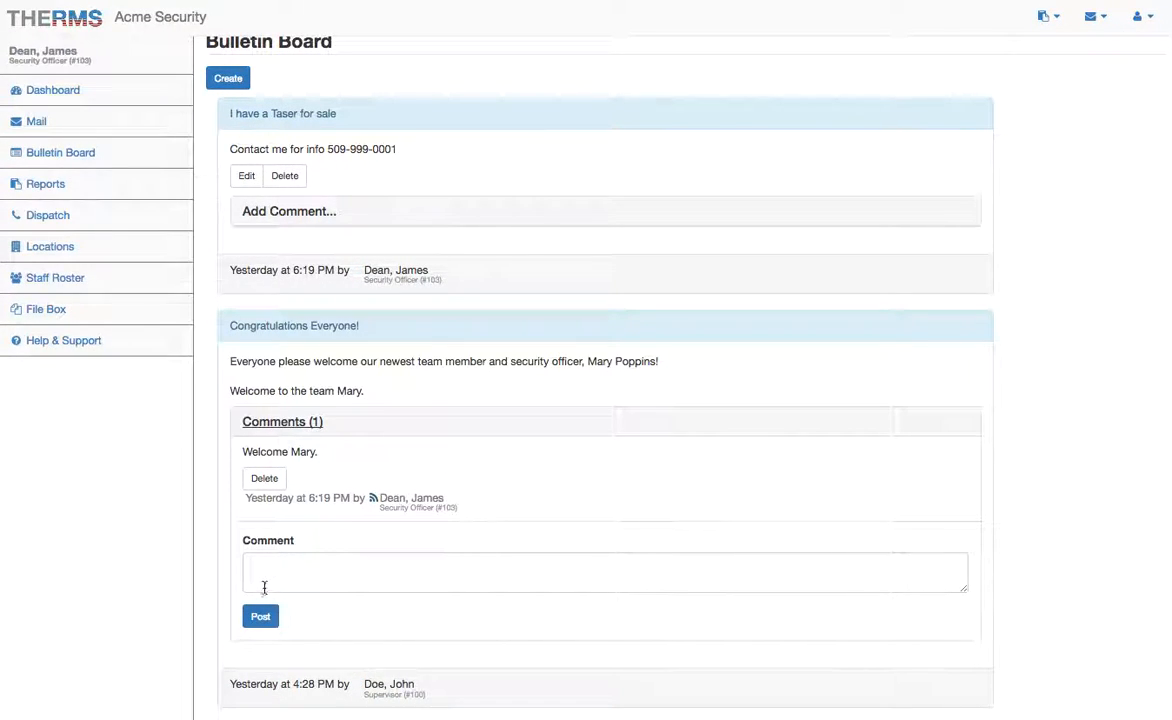
{"action": "left_click", "coordinate": [297, 475]}
{"action": "left_click", "coordinate": [270, 421]}
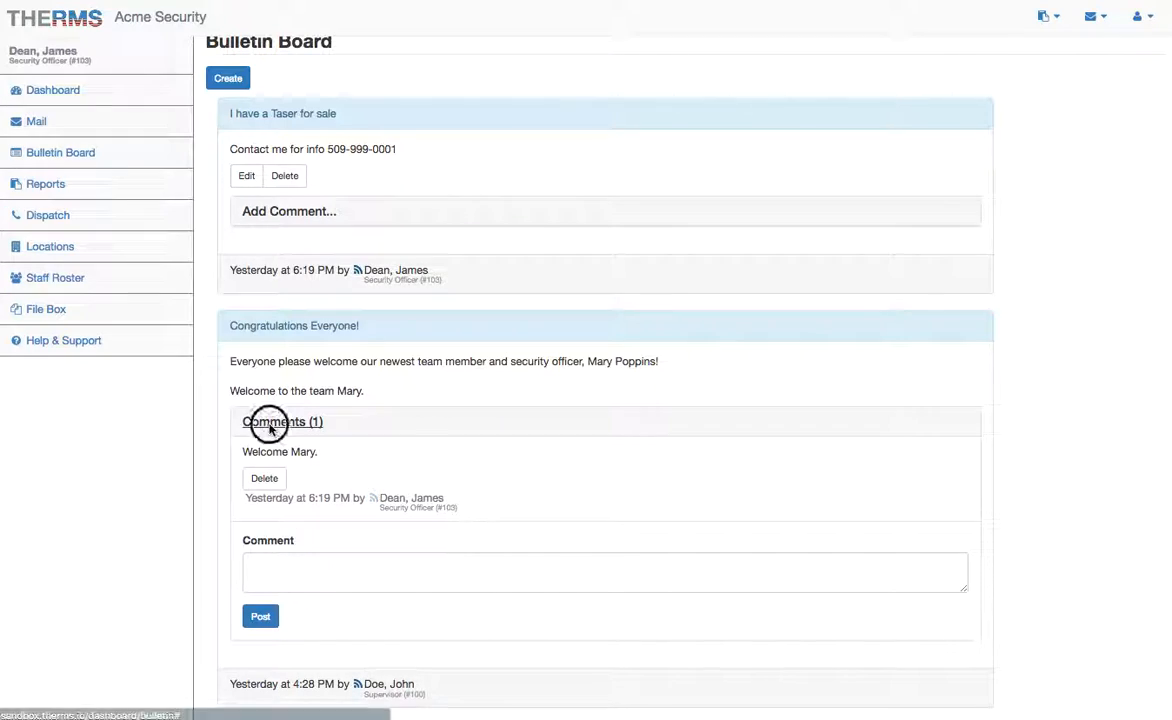
{"action": "left_click", "coordinate": [89, 184]}
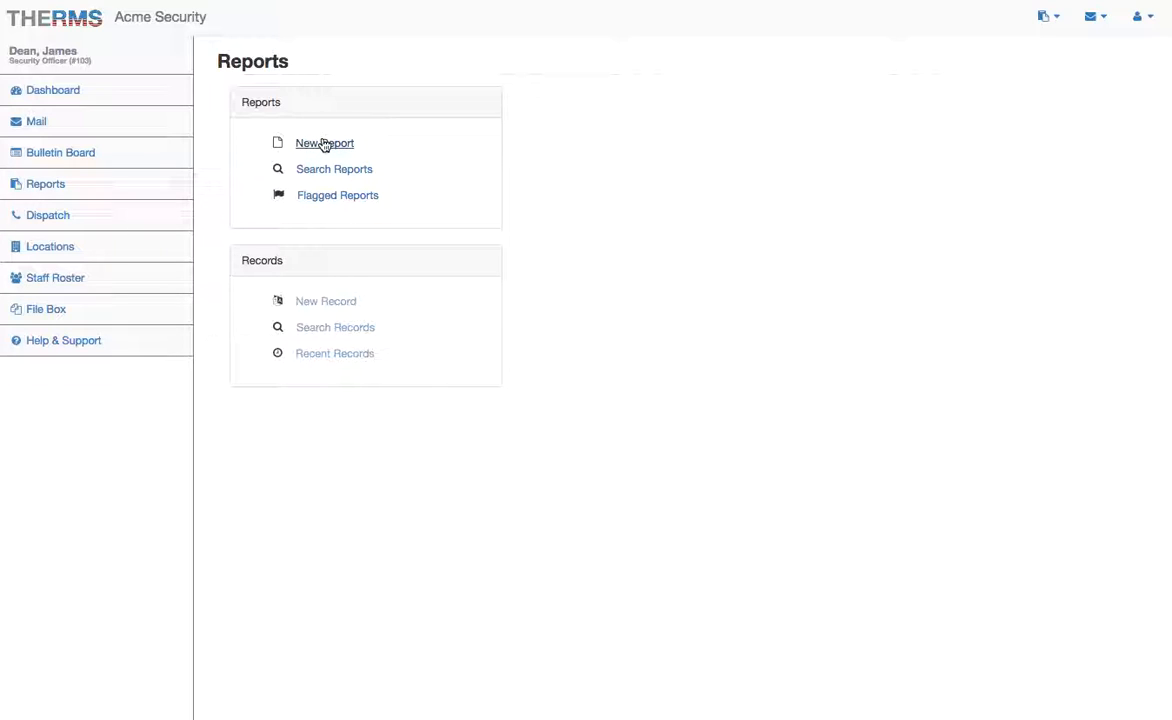
Step: Create a new report for 100 Cascades Shopping Center with one entry and mark it complete
{"action": "left_click", "coordinate": [324, 145]}
{"action": "left_click", "coordinate": [320, 141]}
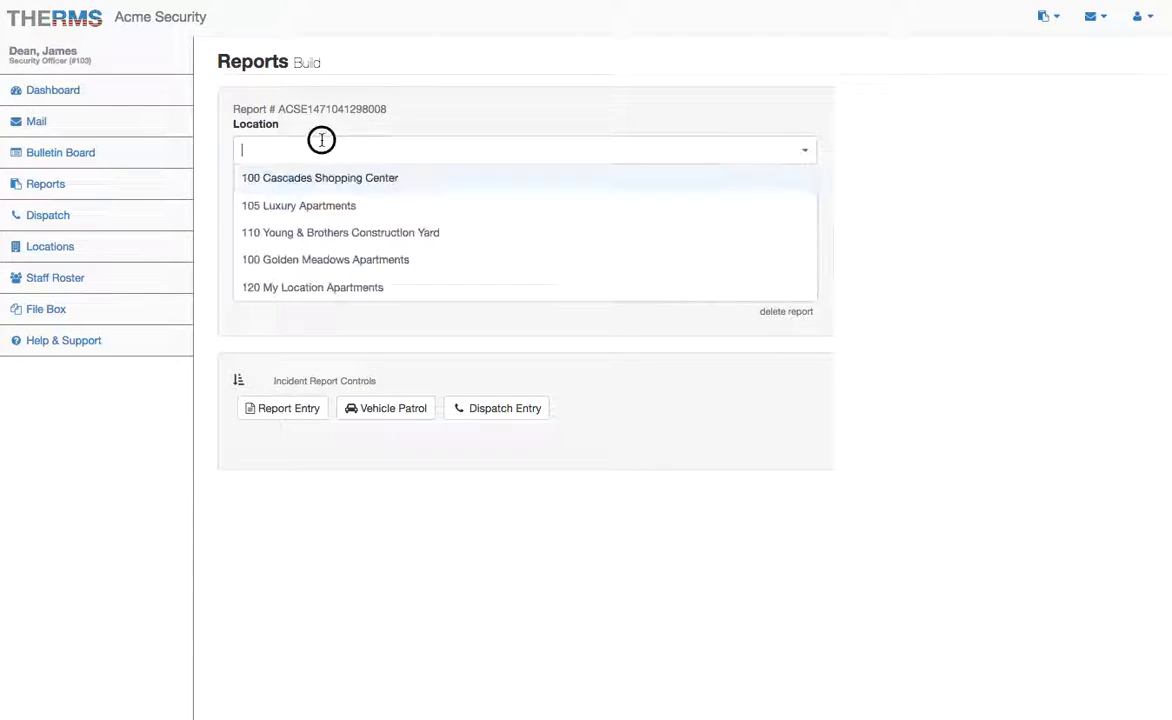
{"action": "left_click", "coordinate": [289, 178]}
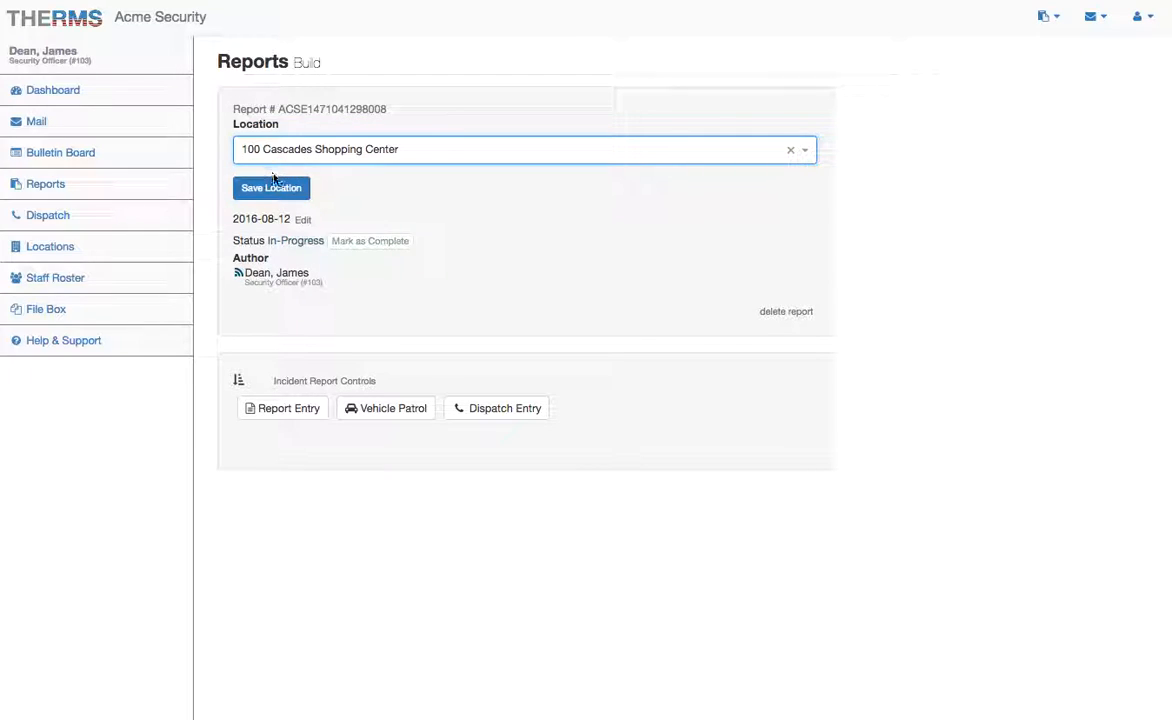
{"action": "left_click", "coordinate": [276, 181]}
{"action": "left_click", "coordinate": [285, 435]}
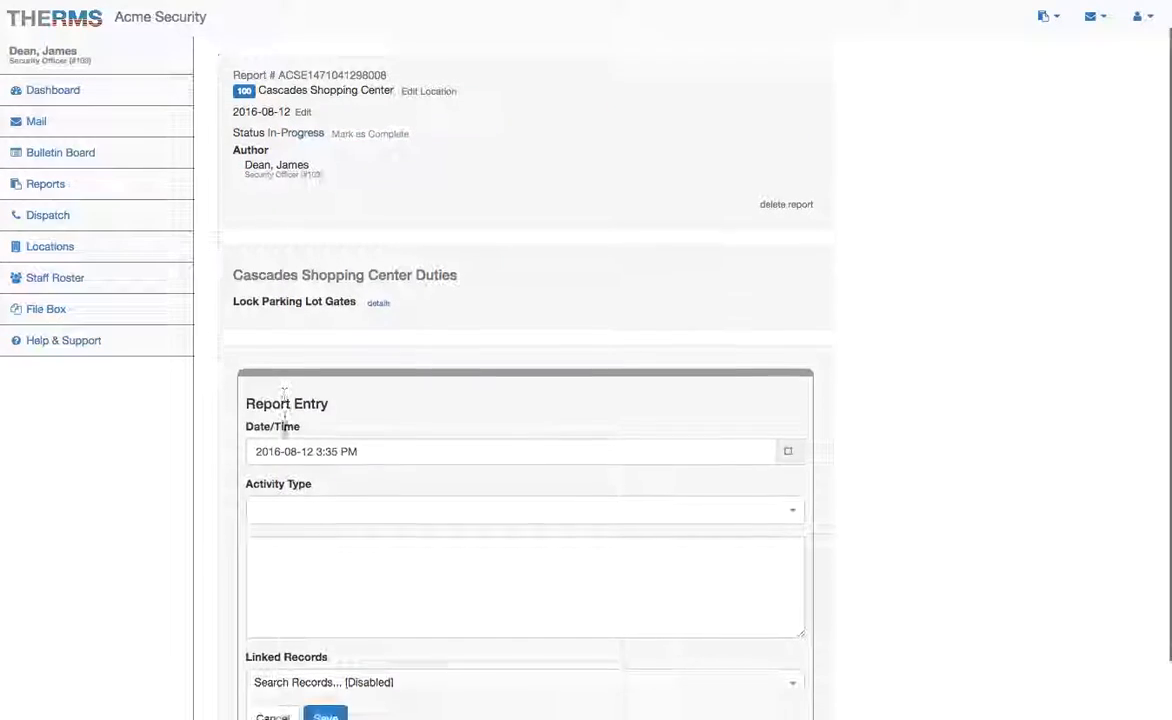
{"action": "scroll", "coordinate": [305, 600], "scroll_direction": "down", "scroll_amount": 2}
{"action": "left_click", "coordinate": [325, 675]}
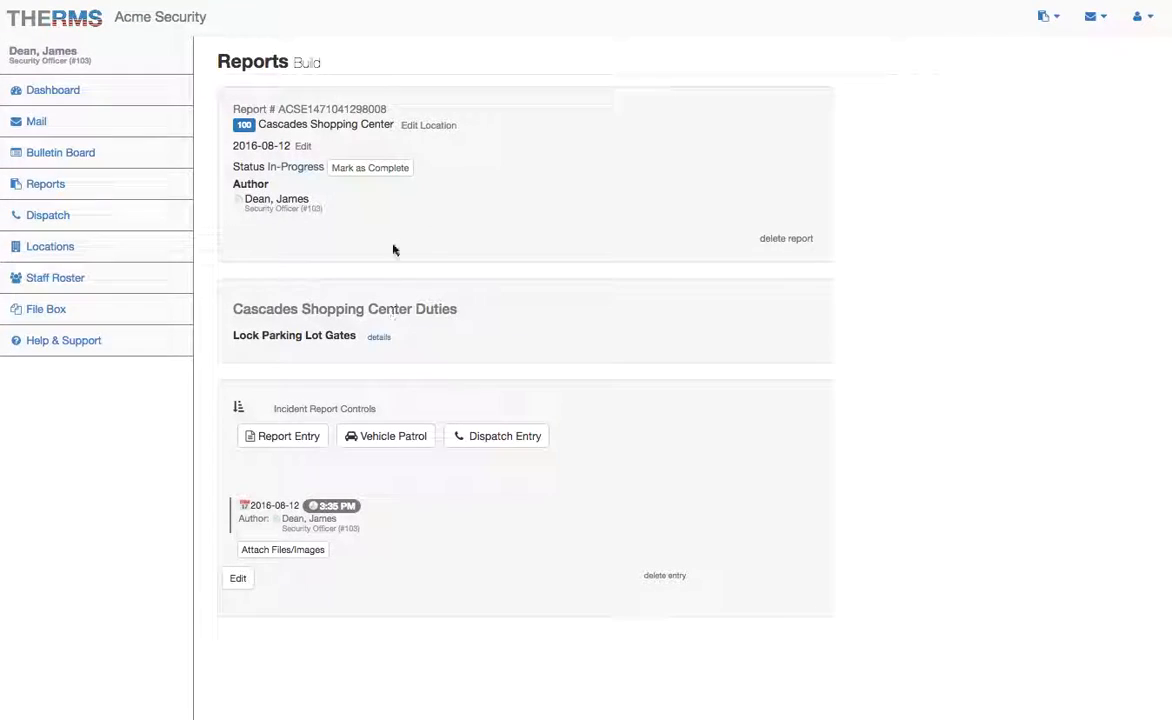
{"action": "left_click", "coordinate": [371, 170]}
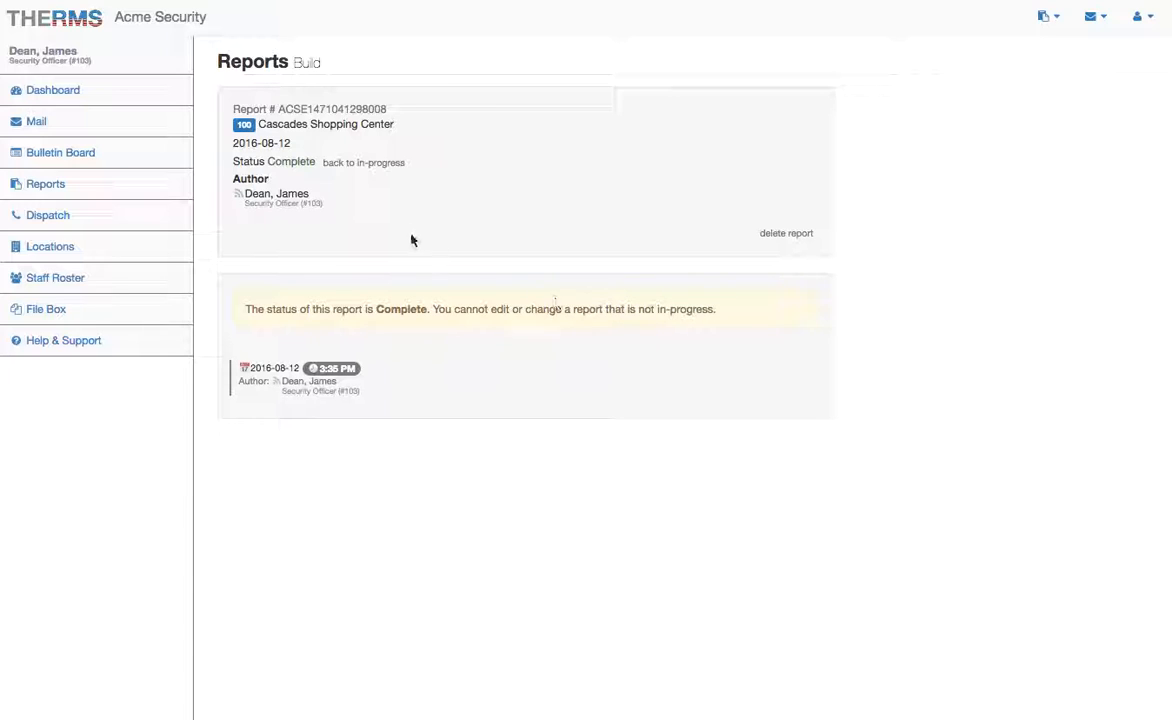
Step: Check the in-progress reports and open the Luxury Apartments report
{"action": "left_click", "coordinate": [120, 189]}
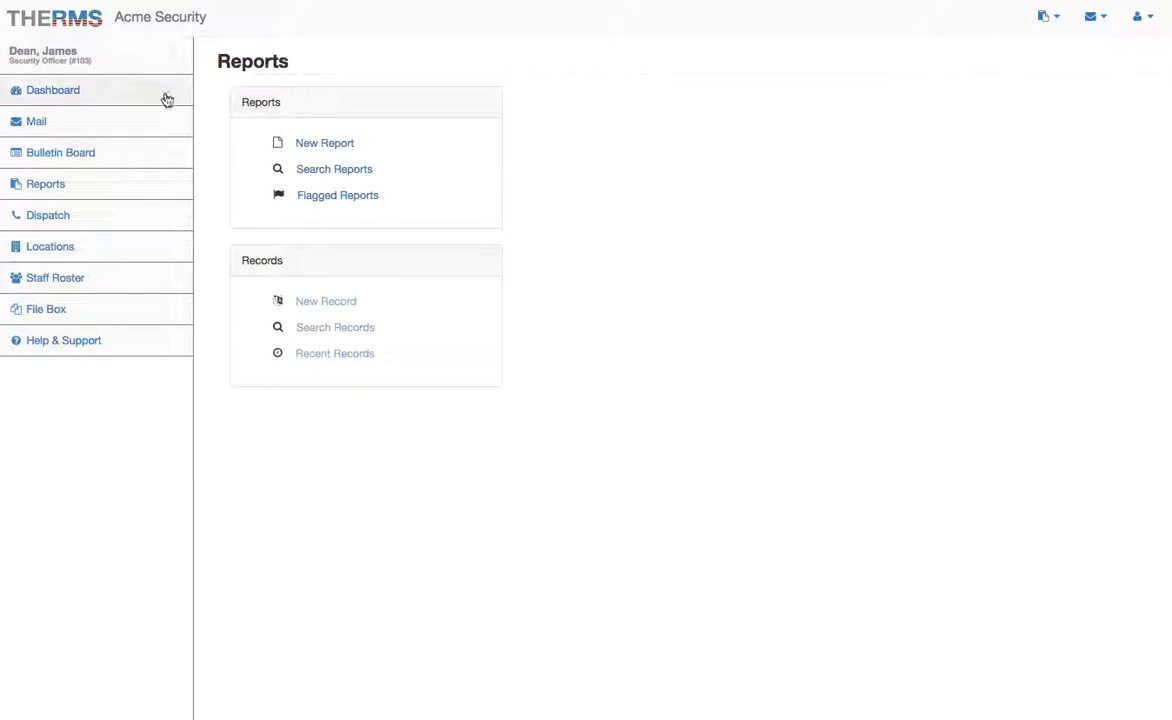
{"action": "left_click", "coordinate": [1064, 18]}
{"action": "left_click", "coordinate": [910, 94]}
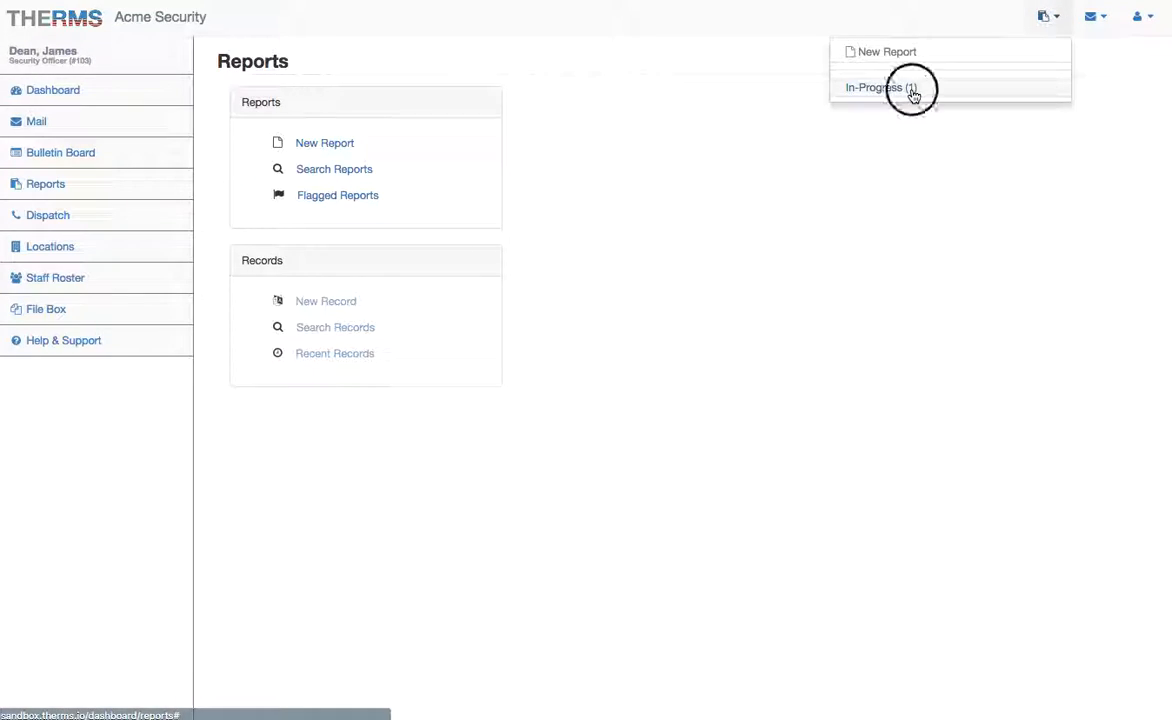
{"action": "left_click", "coordinate": [437, 127]}
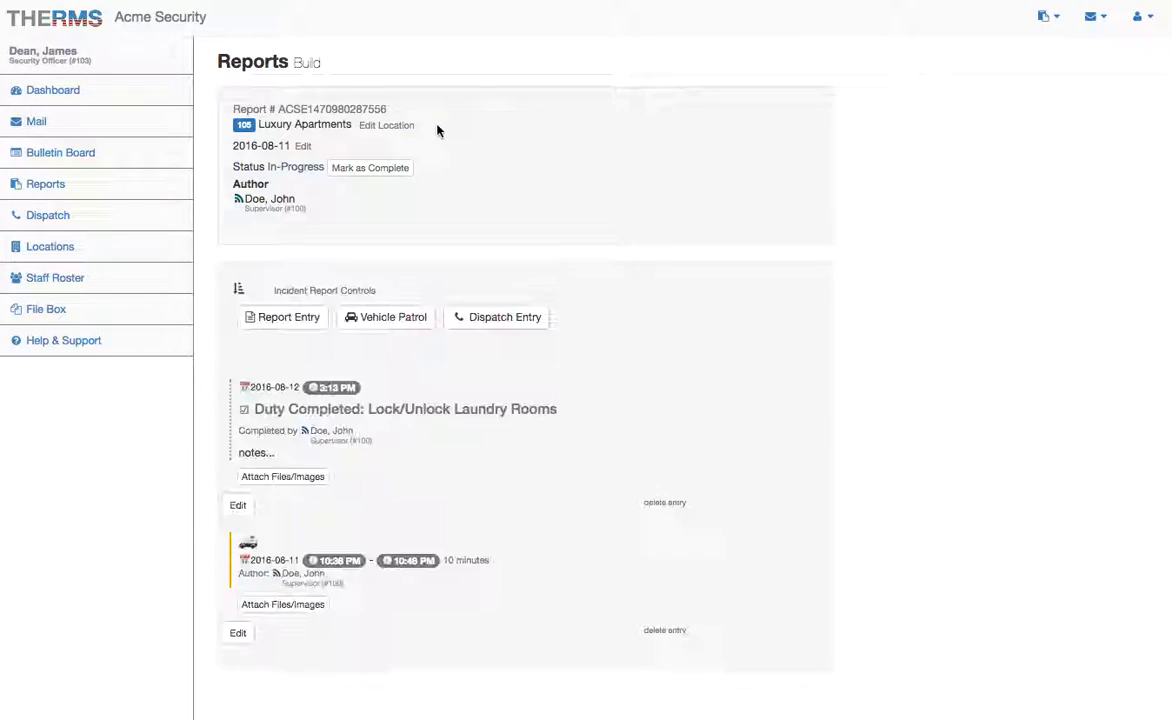
Step: Search the reports and open the completed 2016-08-12 Cascades Shopping Center report
{"action": "left_click", "coordinate": [68, 182]}
{"action": "left_click", "coordinate": [332, 170]}
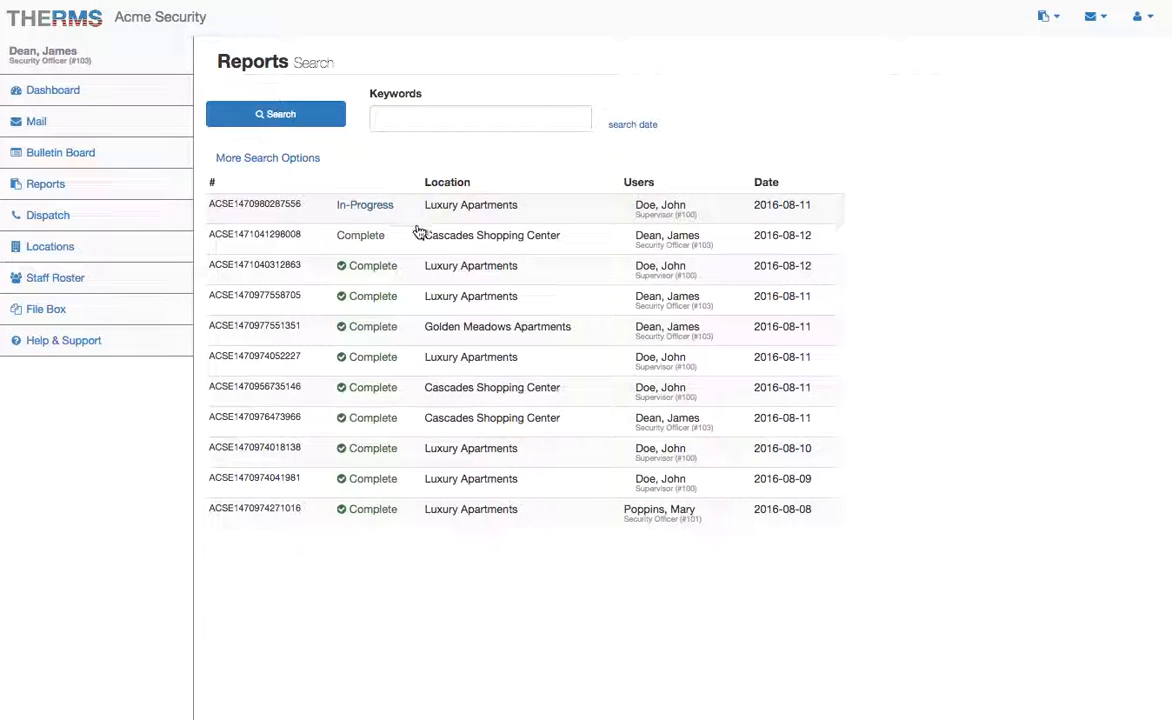
{"action": "left_click", "coordinate": [326, 239]}
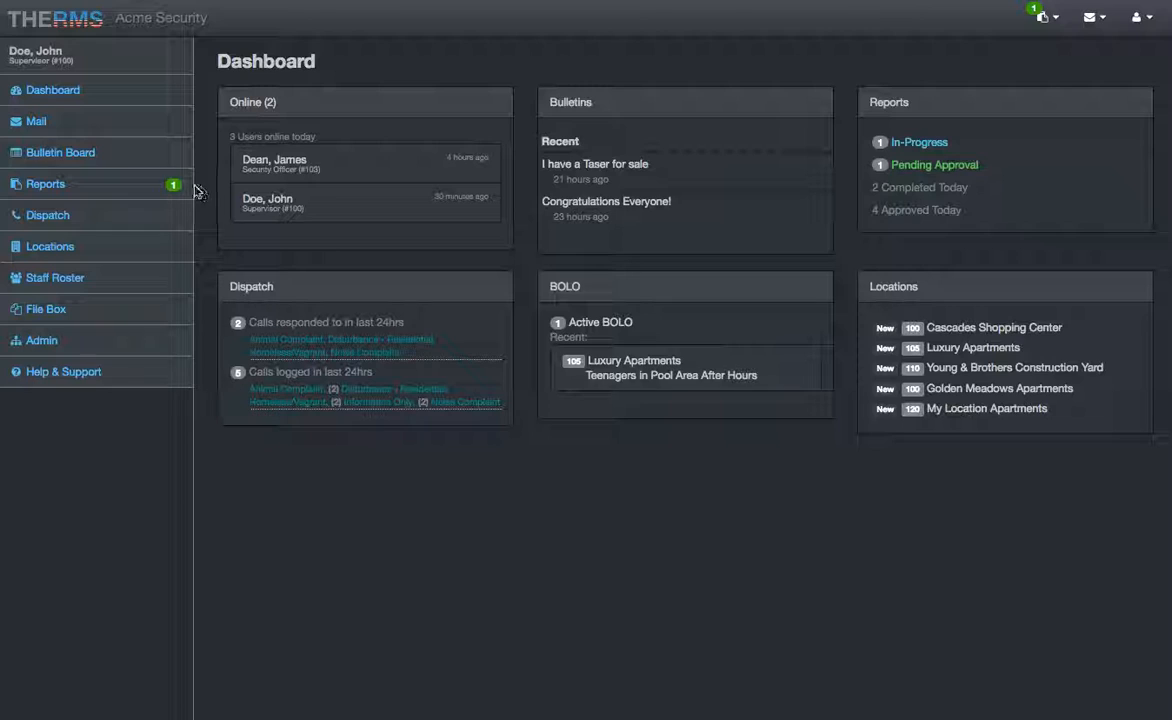
Step: Approve and confirm the Cascades Shopping Center report awaiting approval
{"action": "left_click", "coordinate": [142, 187]}
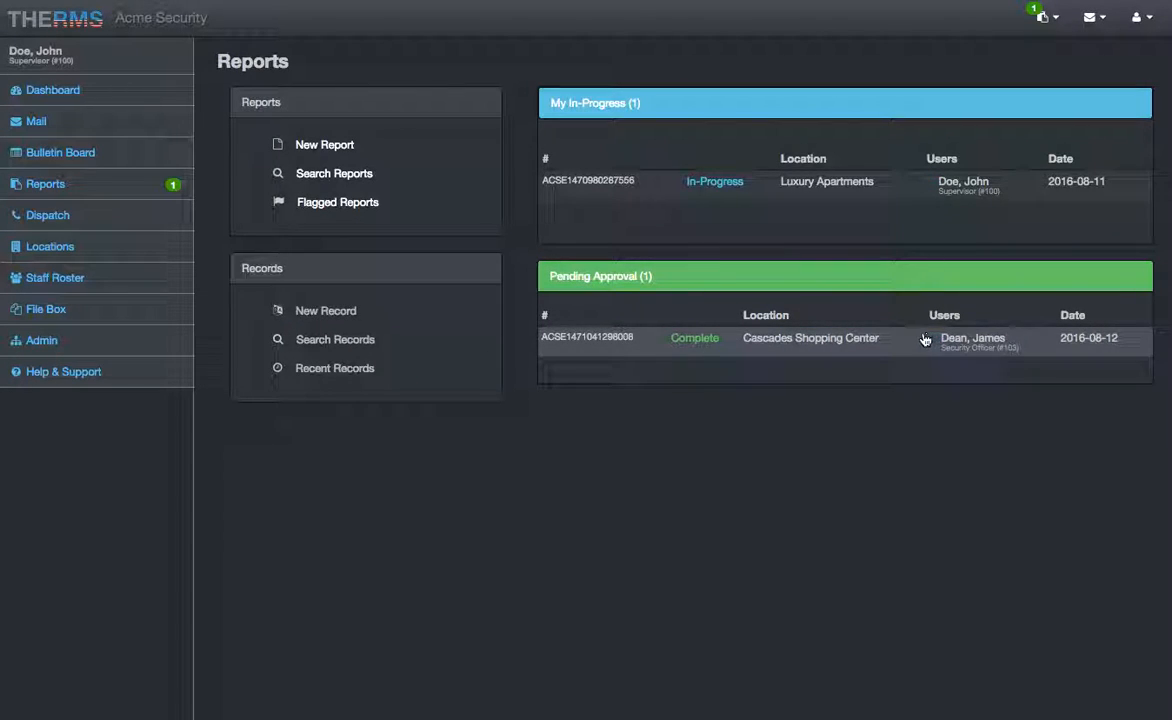
{"action": "left_click", "coordinate": [651, 344]}
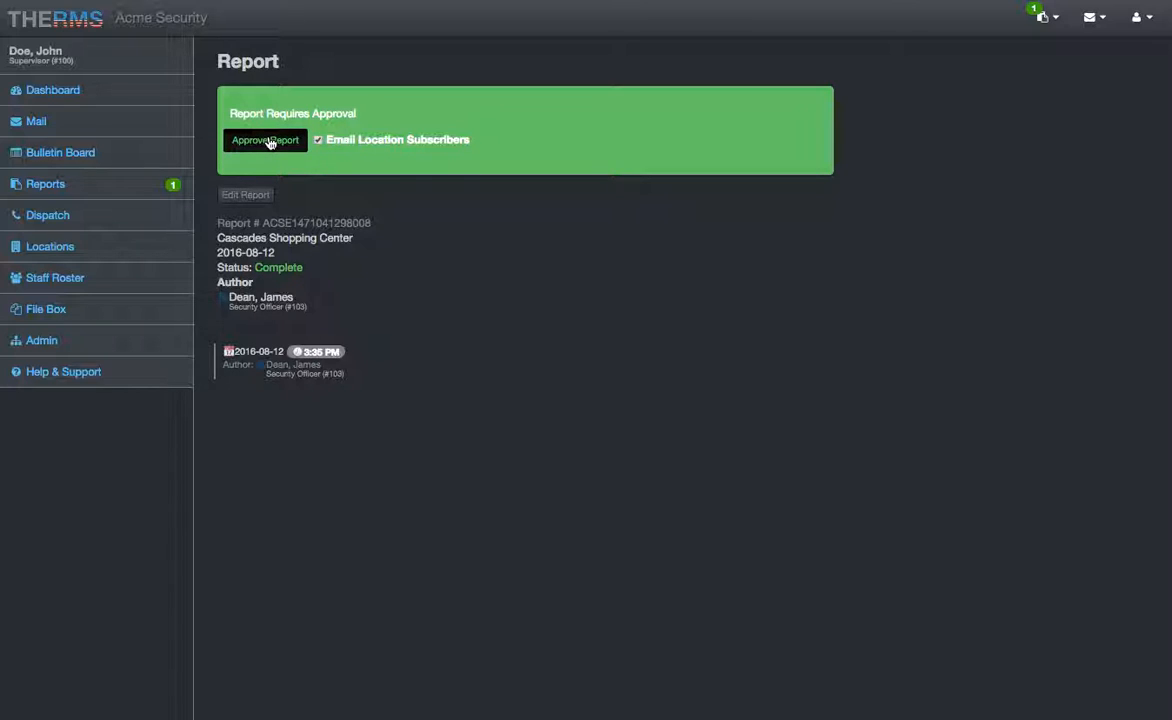
{"action": "left_click", "coordinate": [269, 141]}
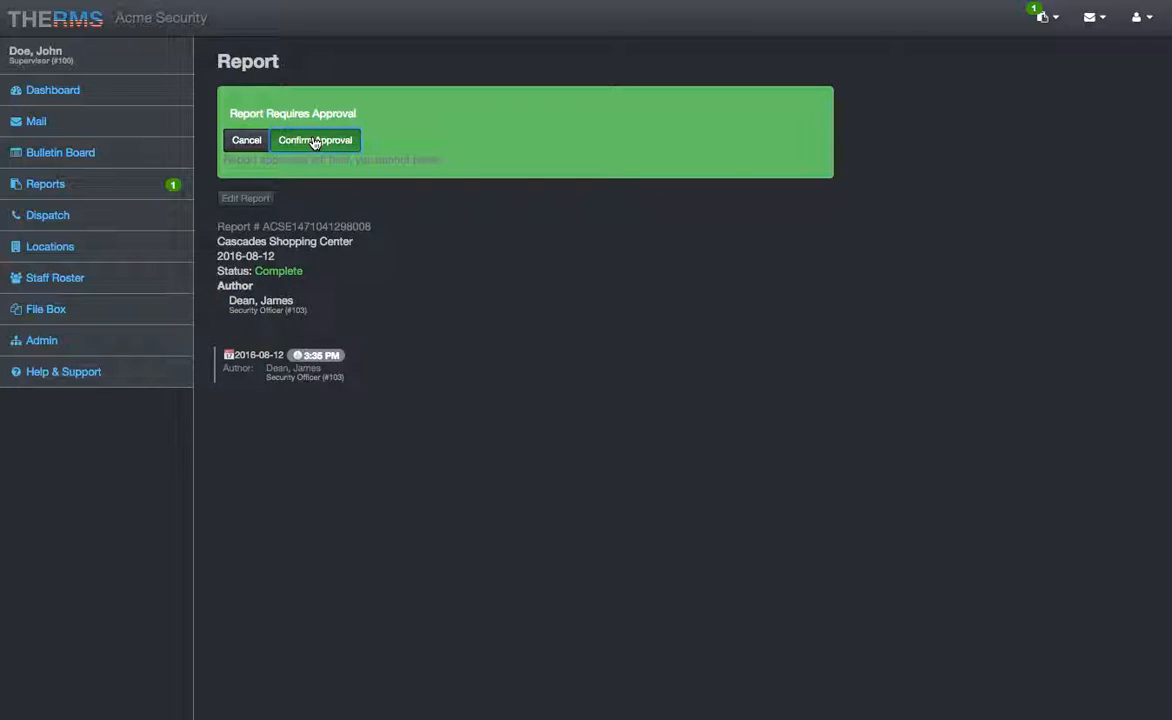
{"action": "left_click", "coordinate": [314, 141]}
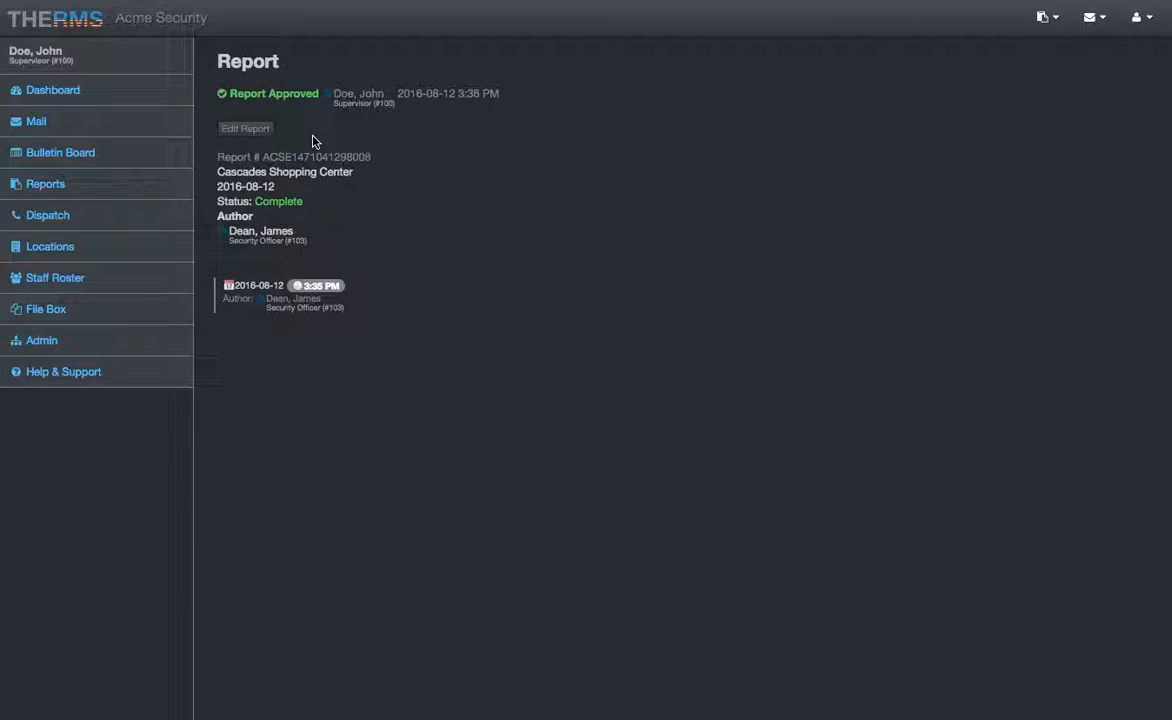
Step: Review the subscriber email log, then go to the Dispatch calls list
{"action": "left_click", "coordinate": [222, 93]}
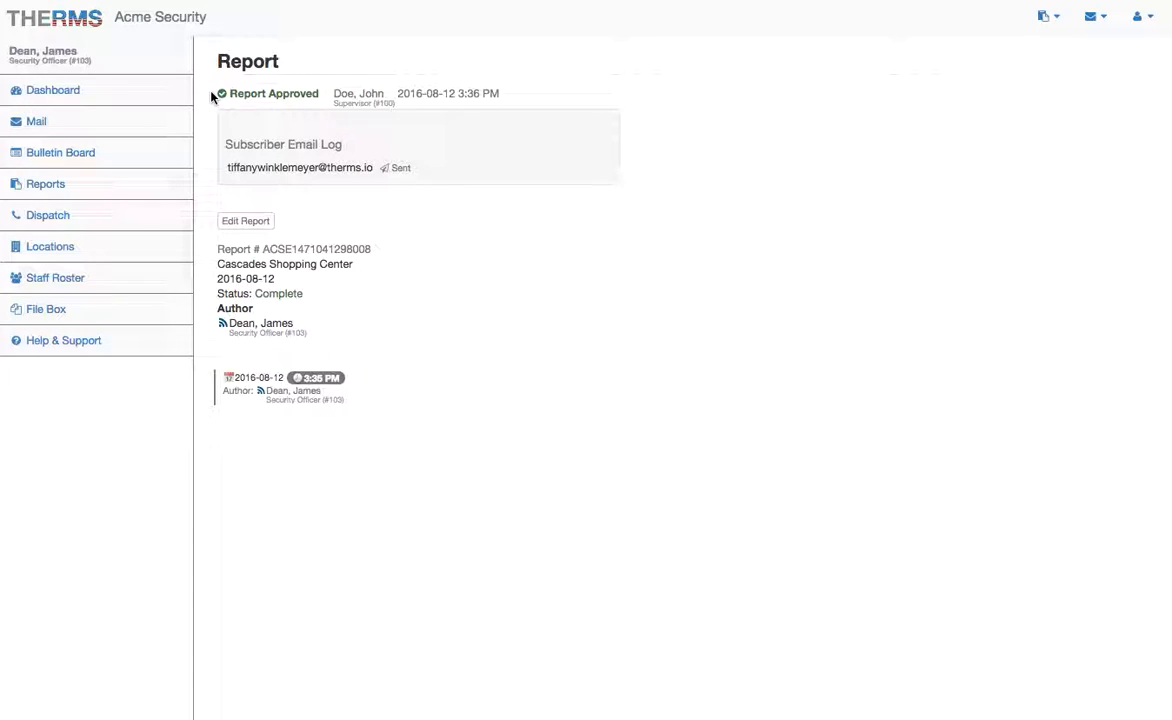
{"action": "left_click", "coordinate": [211, 96]}
{"action": "left_click", "coordinate": [87, 229]}
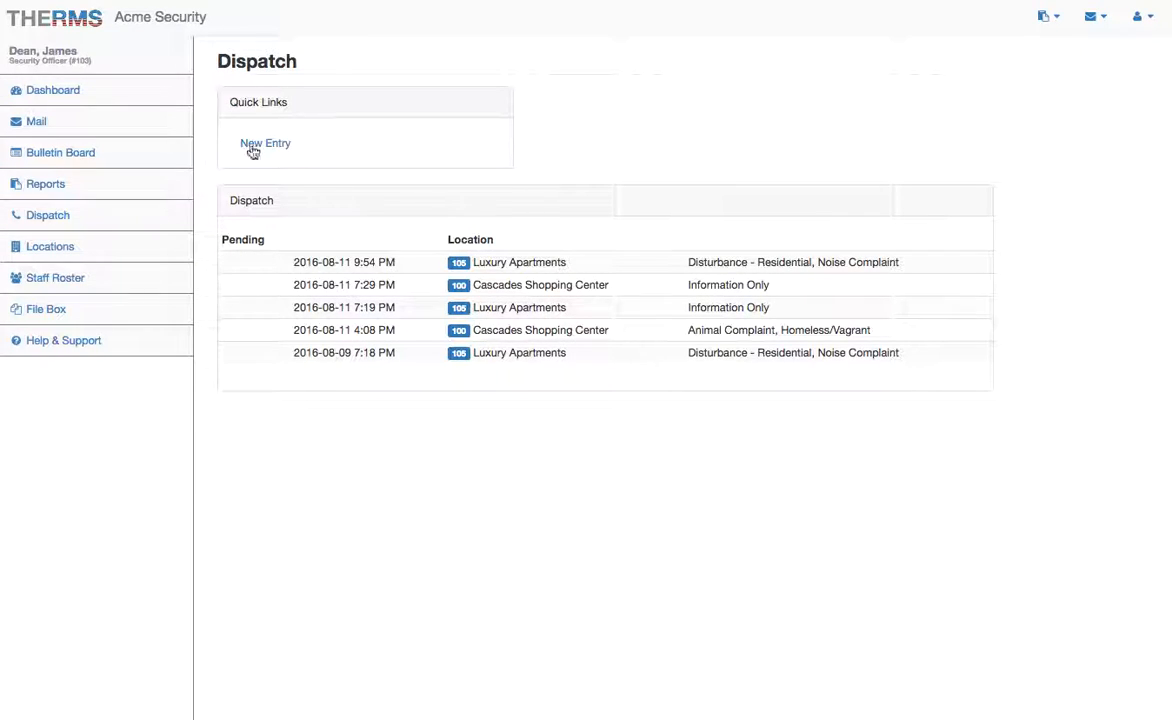
{"action": "left_click", "coordinate": [335, 258]}
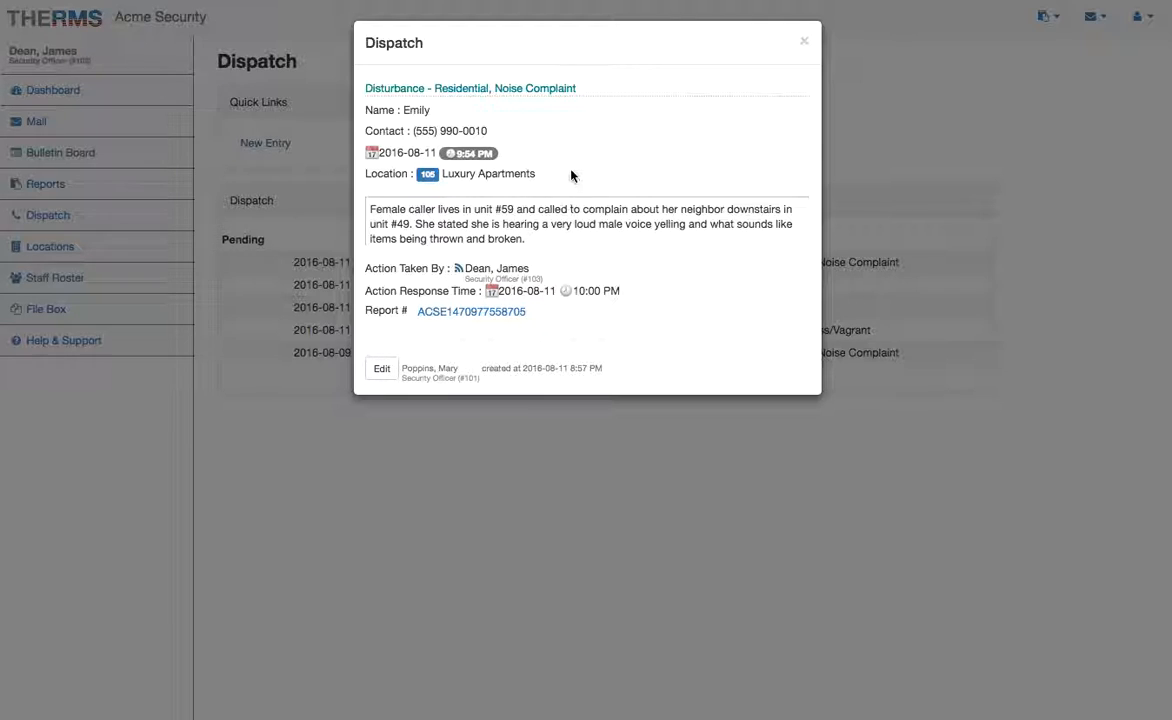
{"action": "left_click", "coordinate": [805, 42]}
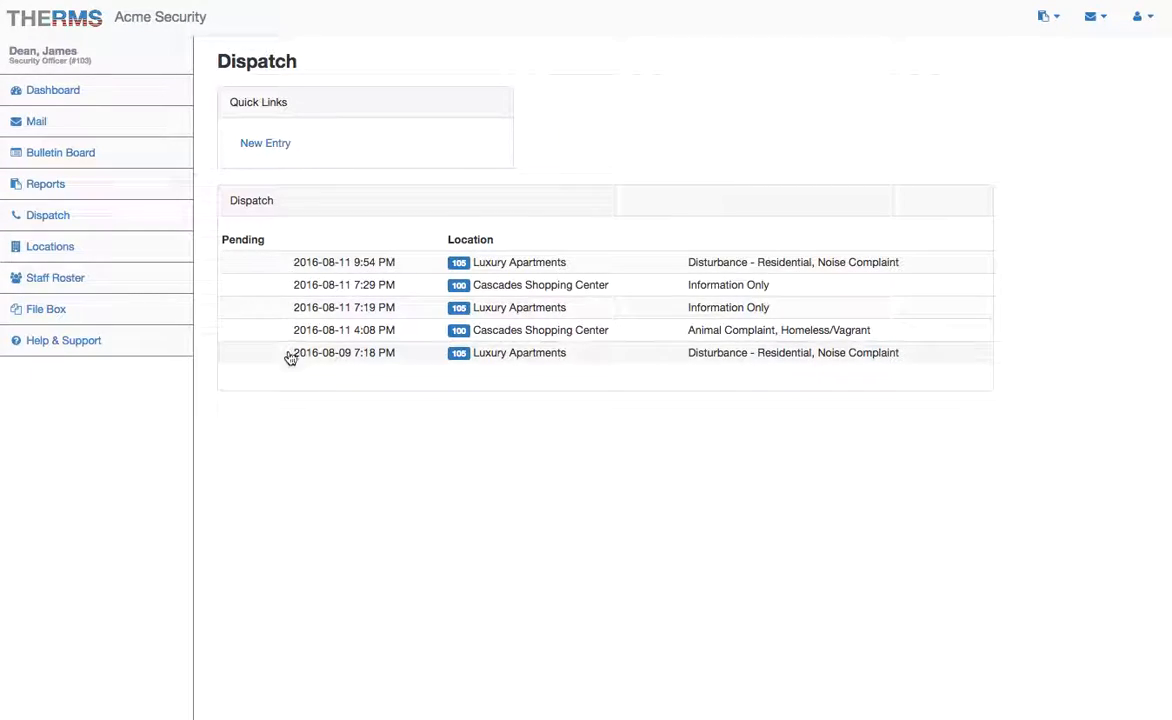
{"action": "left_click", "coordinate": [258, 355]}
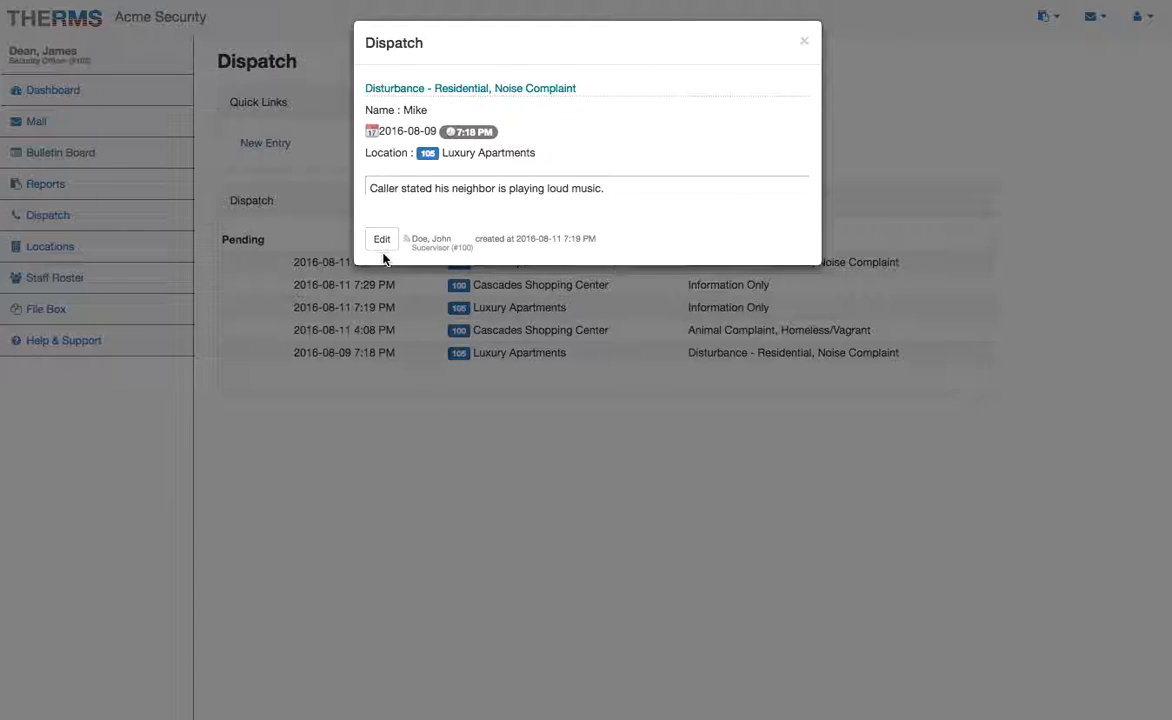
{"action": "left_click", "coordinate": [804, 41]}
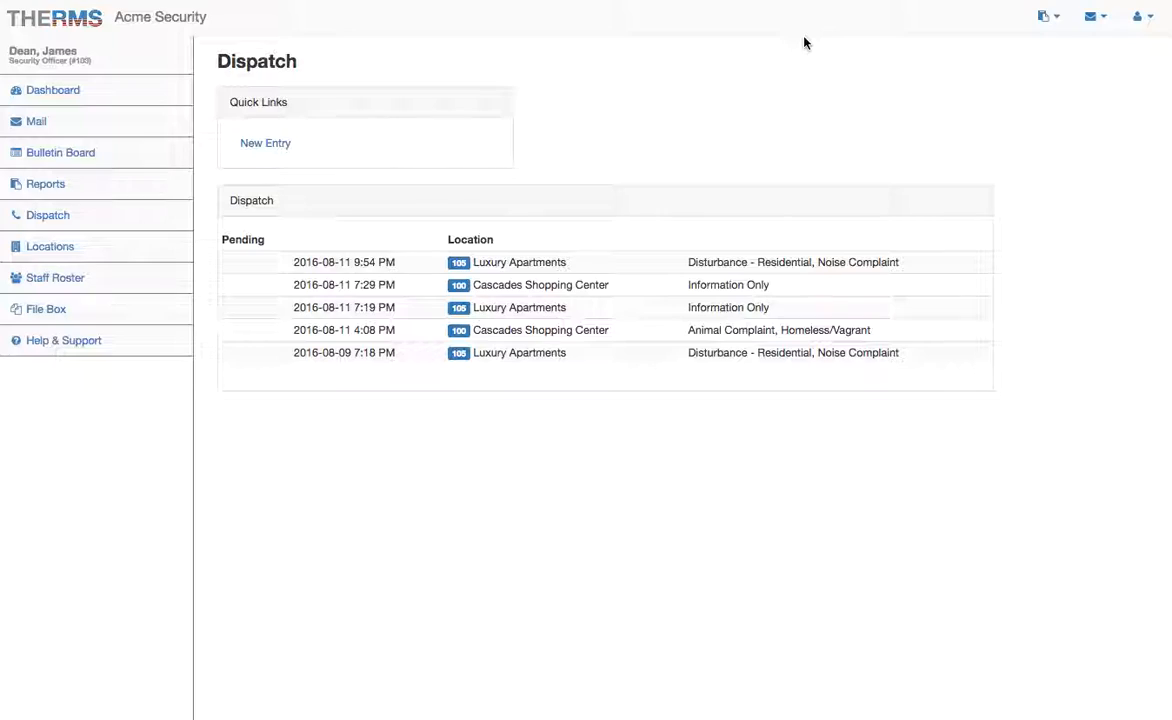
{"action": "left_click", "coordinate": [266, 144]}
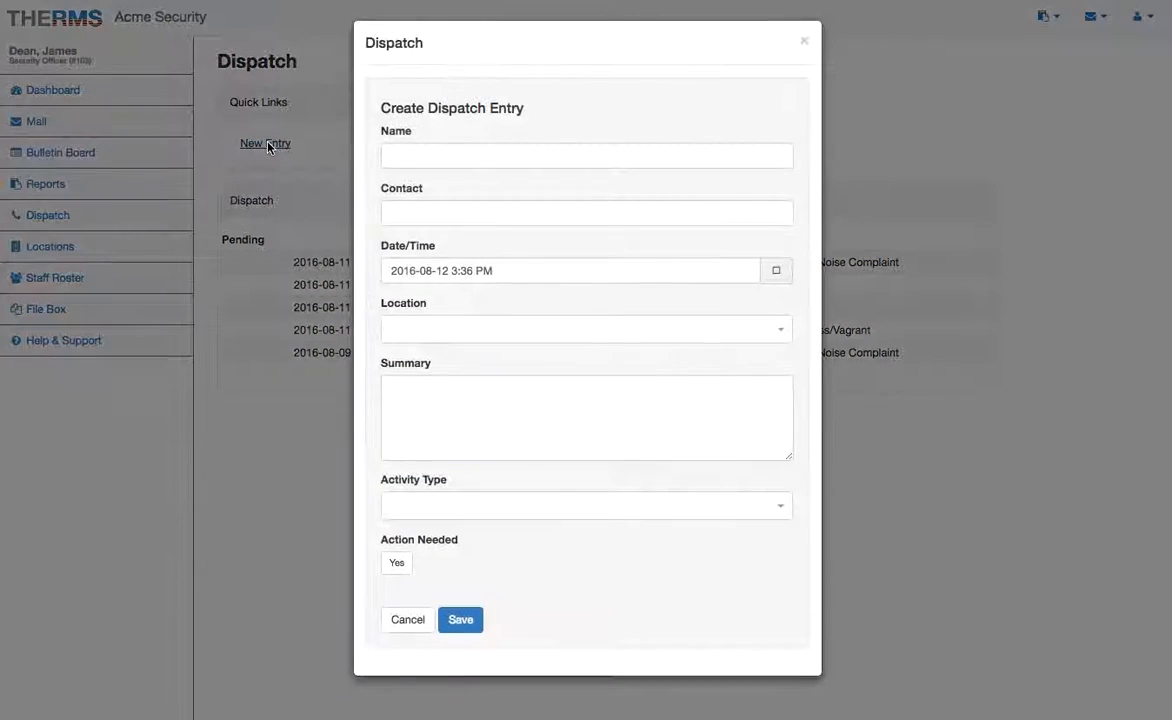
{"action": "left_click", "coordinate": [572, 156]}
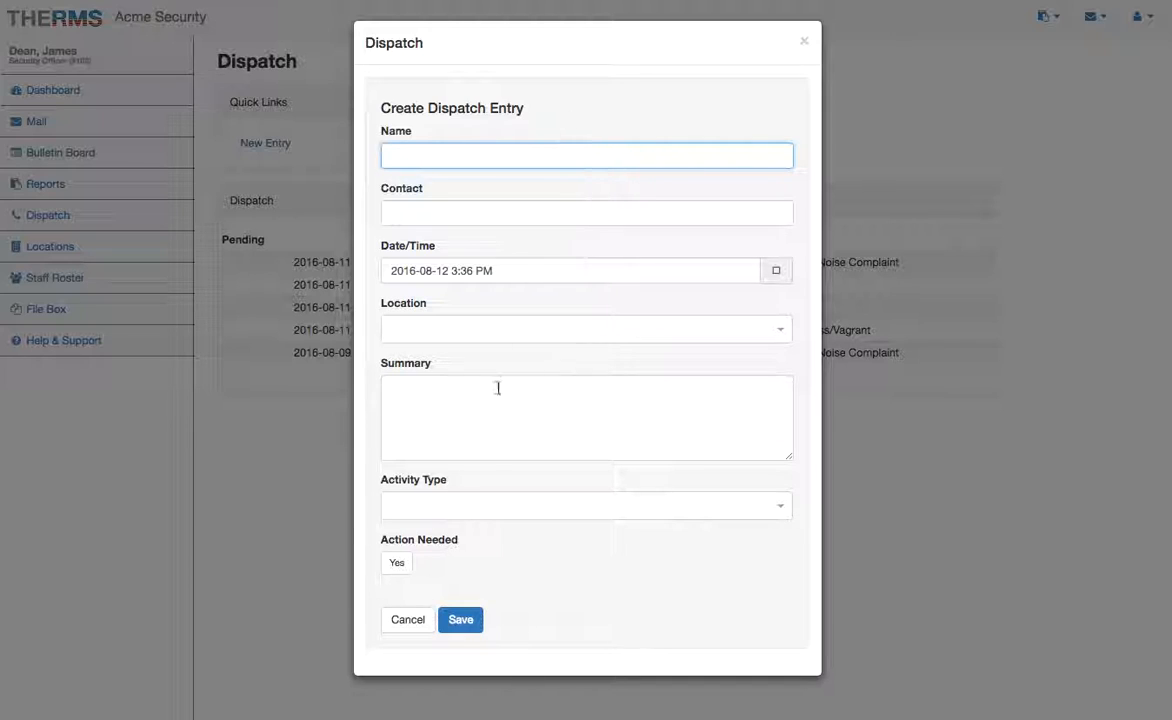
{"action": "left_click", "coordinate": [409, 620]}
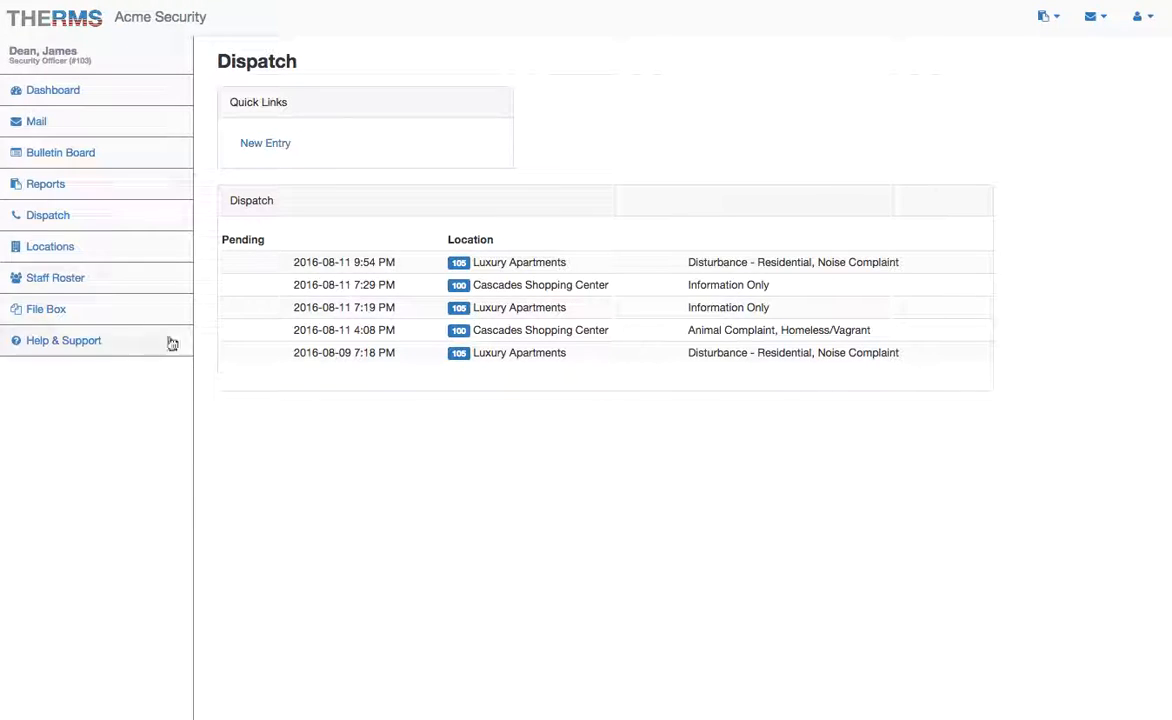
Step: Open the Cascades Shopping Center location's BOLOs and review the expired Gang Activity and Dangerous Dog BOLOs
{"action": "left_click", "coordinate": [120, 252]}
{"action": "left_click", "coordinate": [372, 118]}
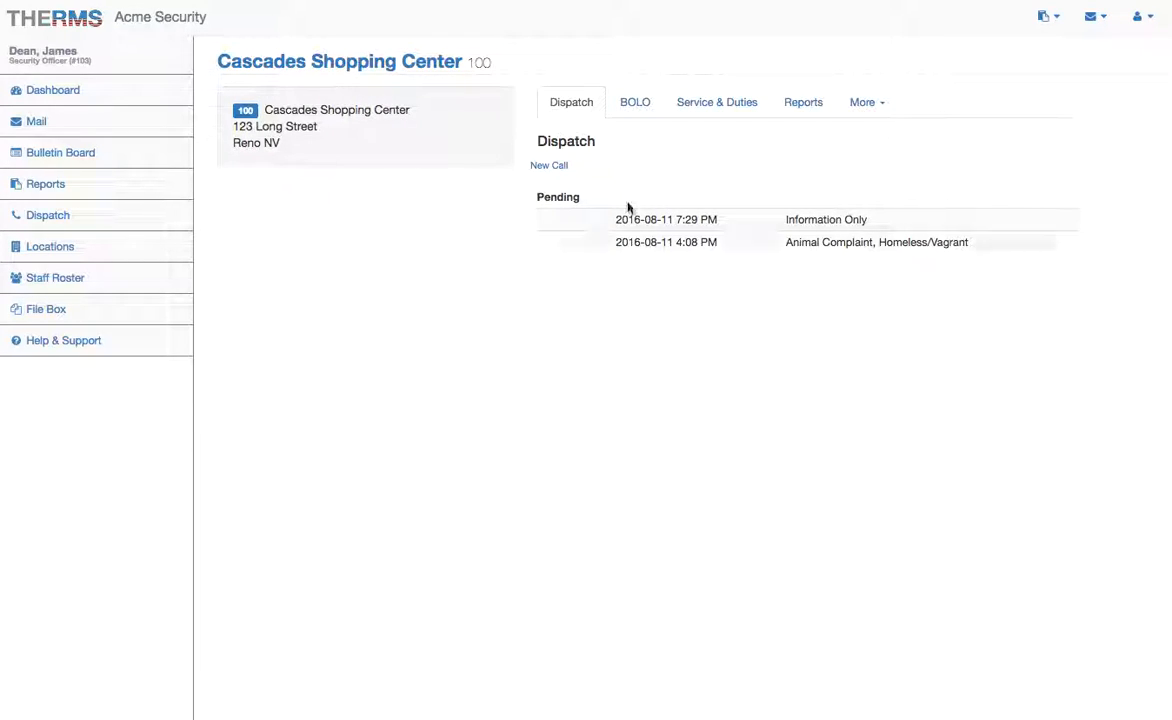
{"action": "left_click", "coordinate": [636, 103]}
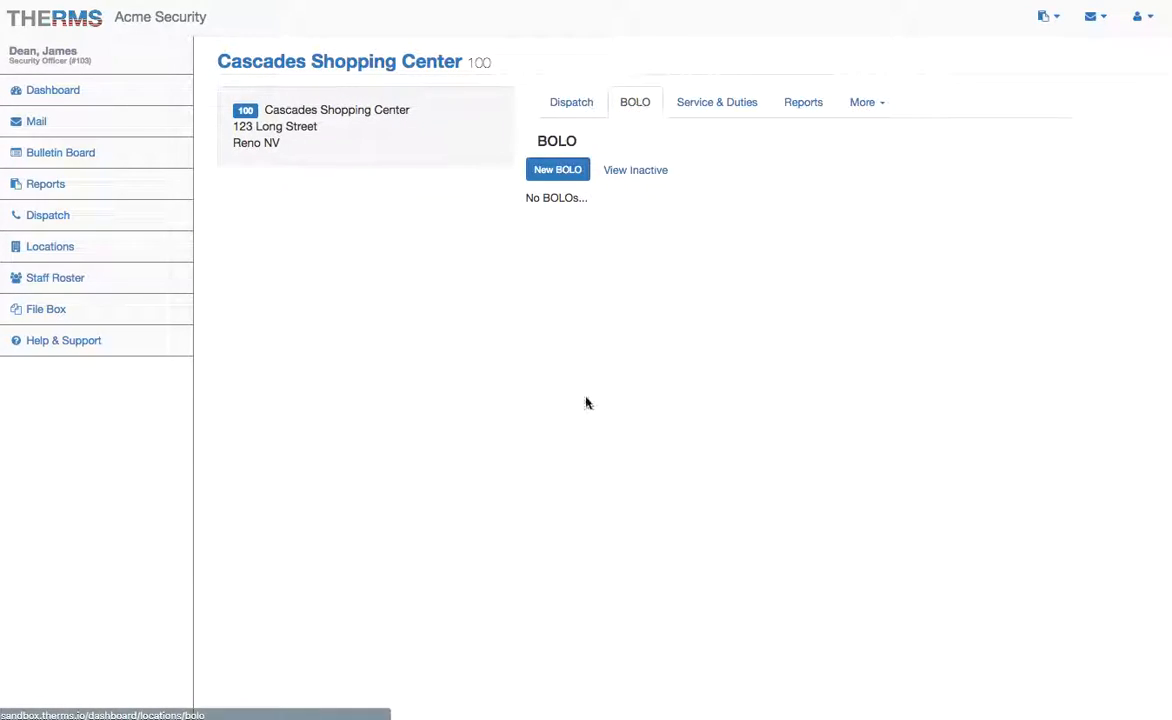
{"action": "left_click", "coordinate": [640, 172]}
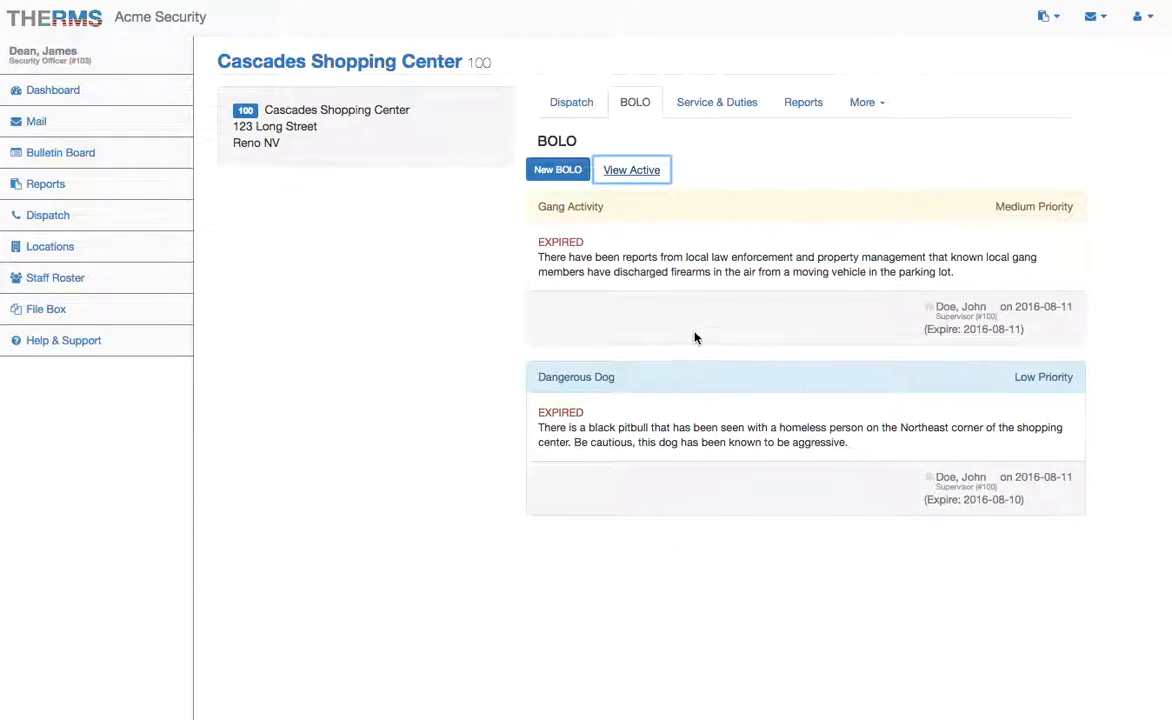
{"action": "left_click", "coordinate": [897, 323]}
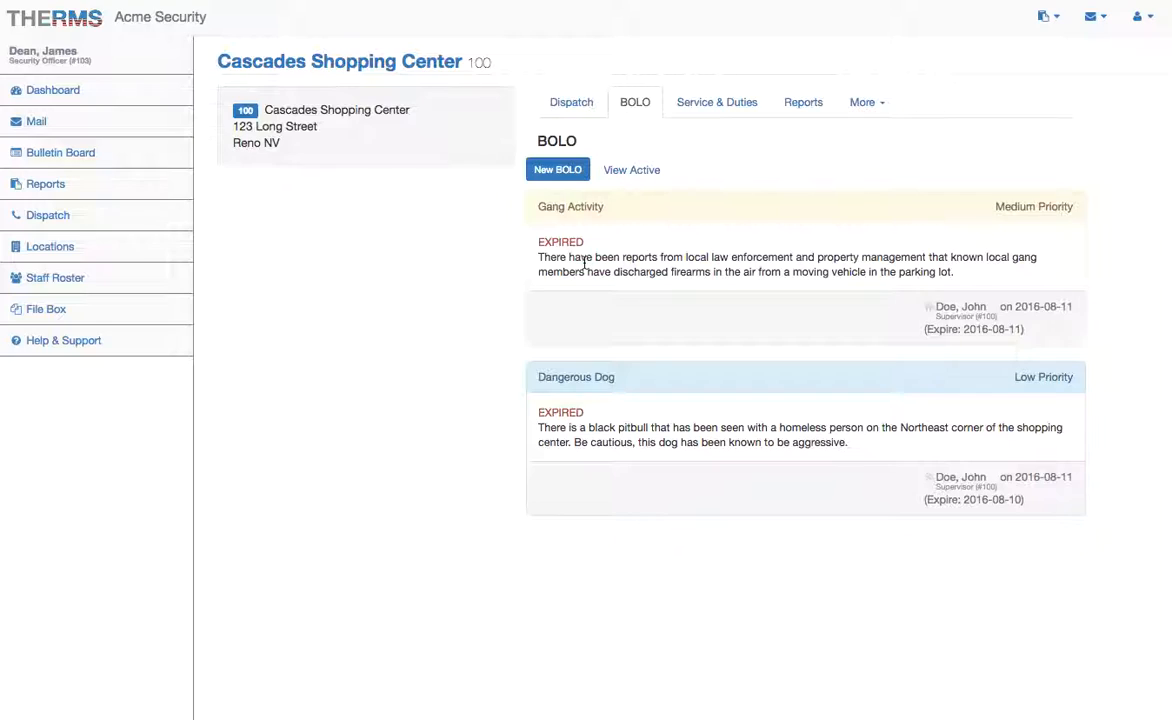
{"action": "left_click", "coordinate": [503, 266]}
Step: Start and cancel a new BOLO, toggle inactive and active BOLOs, then view Services & Duties
{"action": "left_click", "coordinate": [631, 170]}
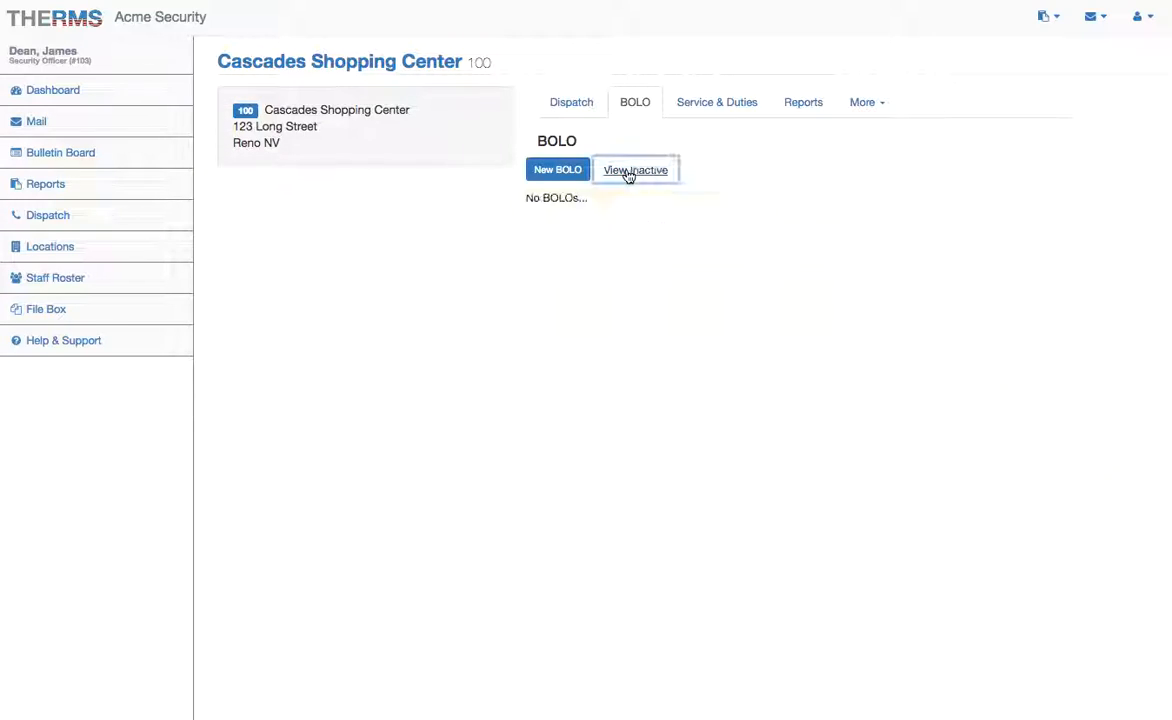
{"action": "left_click", "coordinate": [565, 169]}
{"action": "left_click", "coordinate": [568, 479]}
{"action": "left_click", "coordinate": [630, 171]}
{"action": "left_click", "coordinate": [643, 175]}
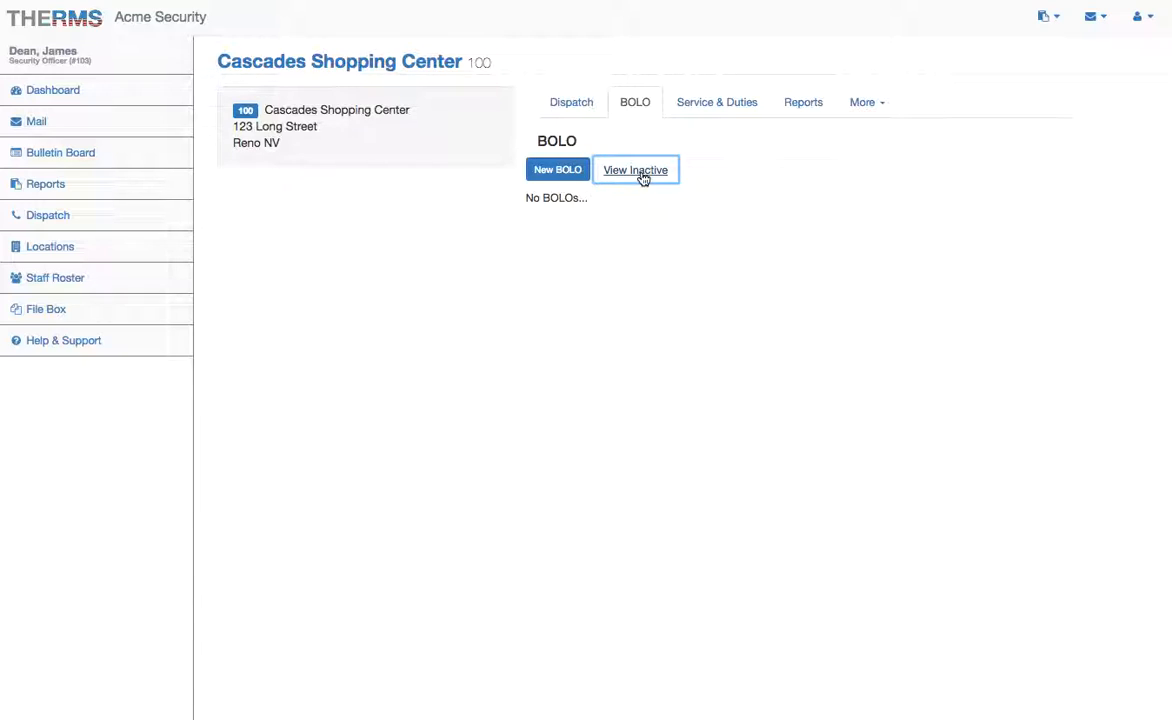
{"action": "left_click", "coordinate": [709, 110]}
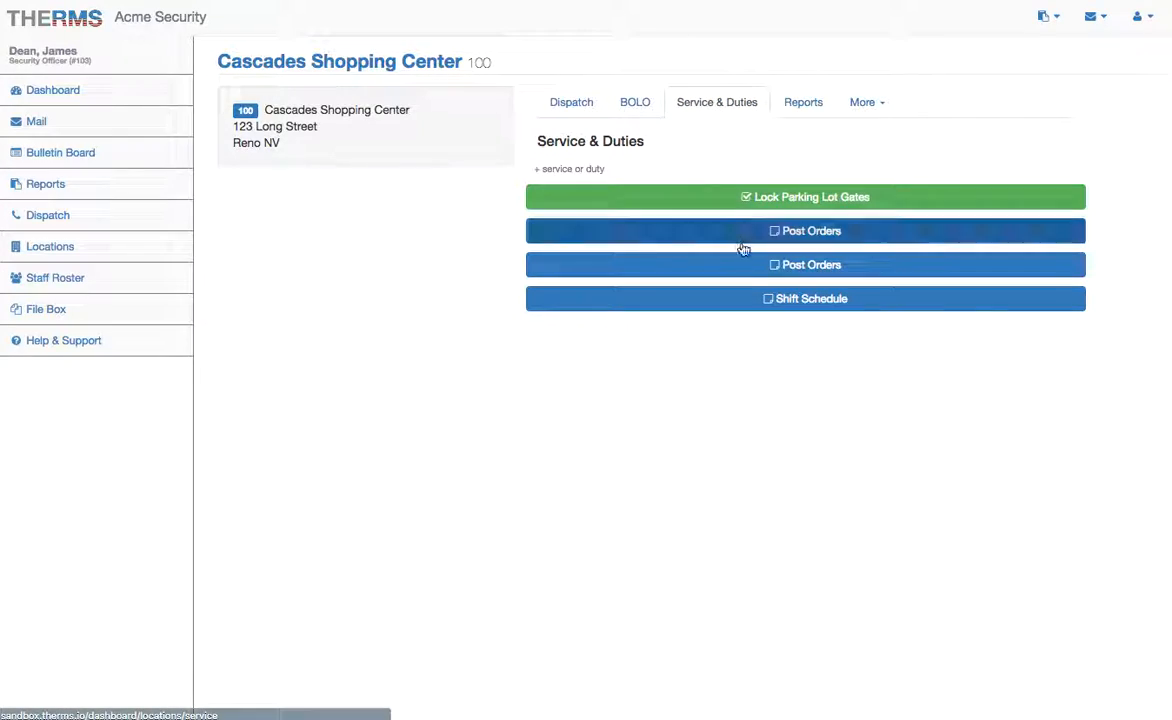
Step: Start and cancel a new service or duty, and expand then collapse the Lock Parking Lot Gates details
{"action": "left_click", "coordinate": [583, 172]}
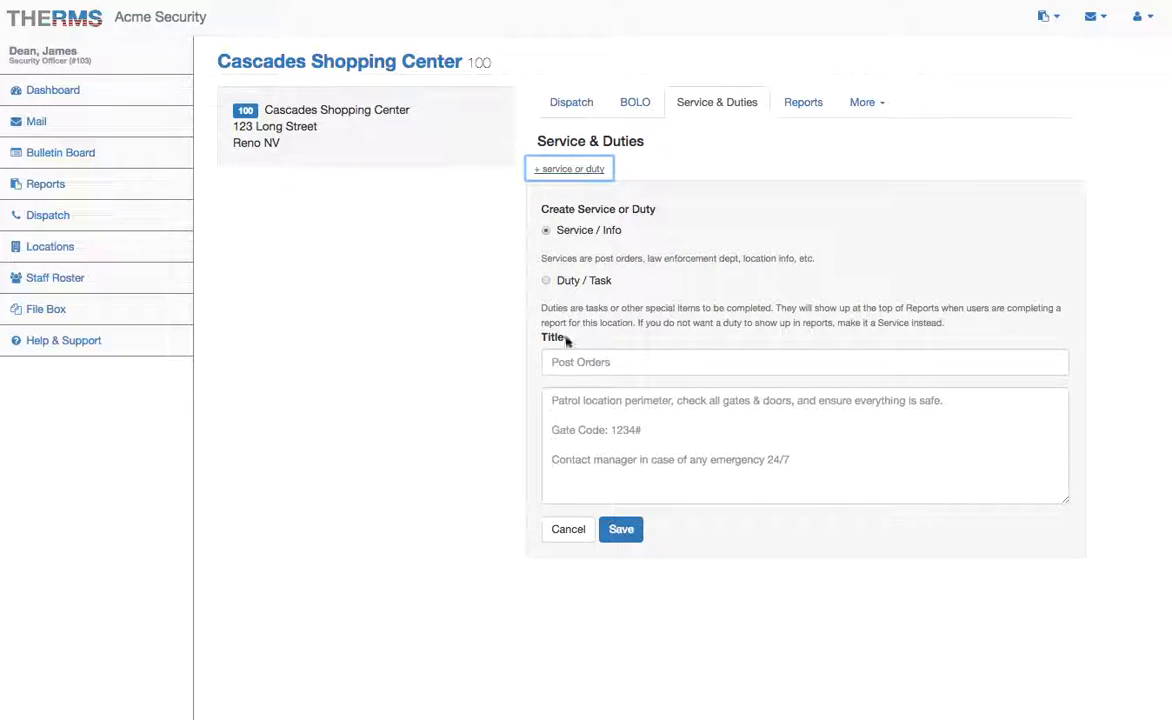
{"action": "left_click", "coordinate": [568, 529]}
{"action": "left_click", "coordinate": [680, 202]}
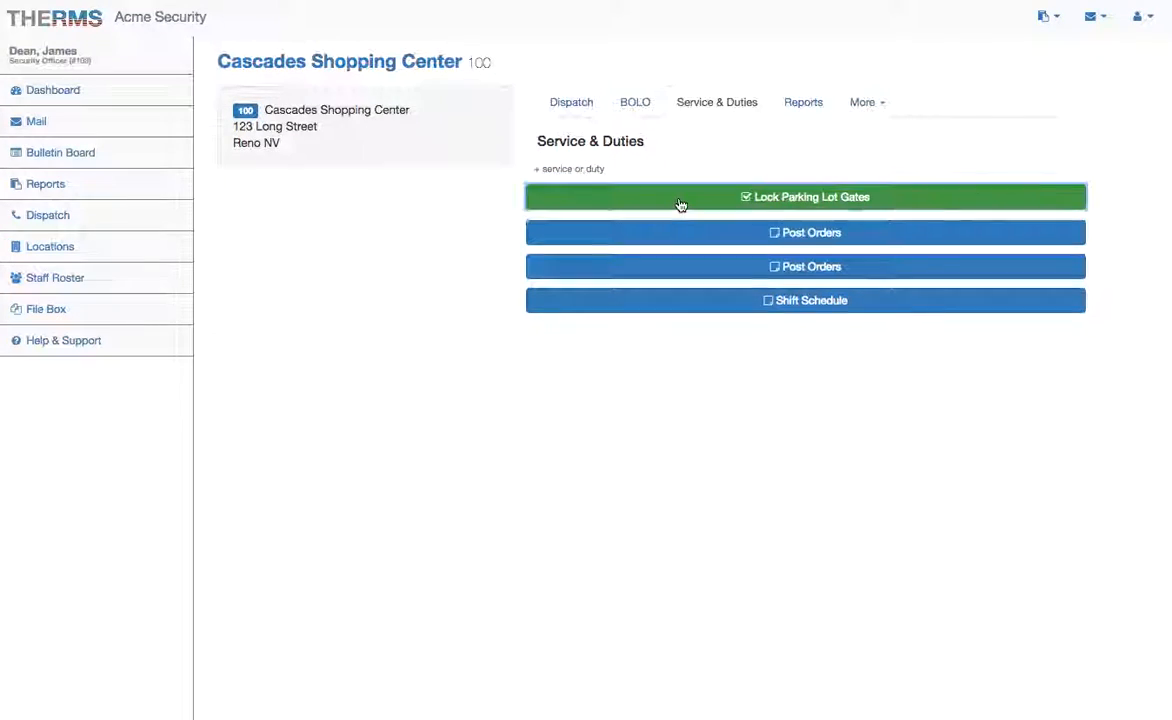
{"action": "left_click", "coordinate": [556, 266]}
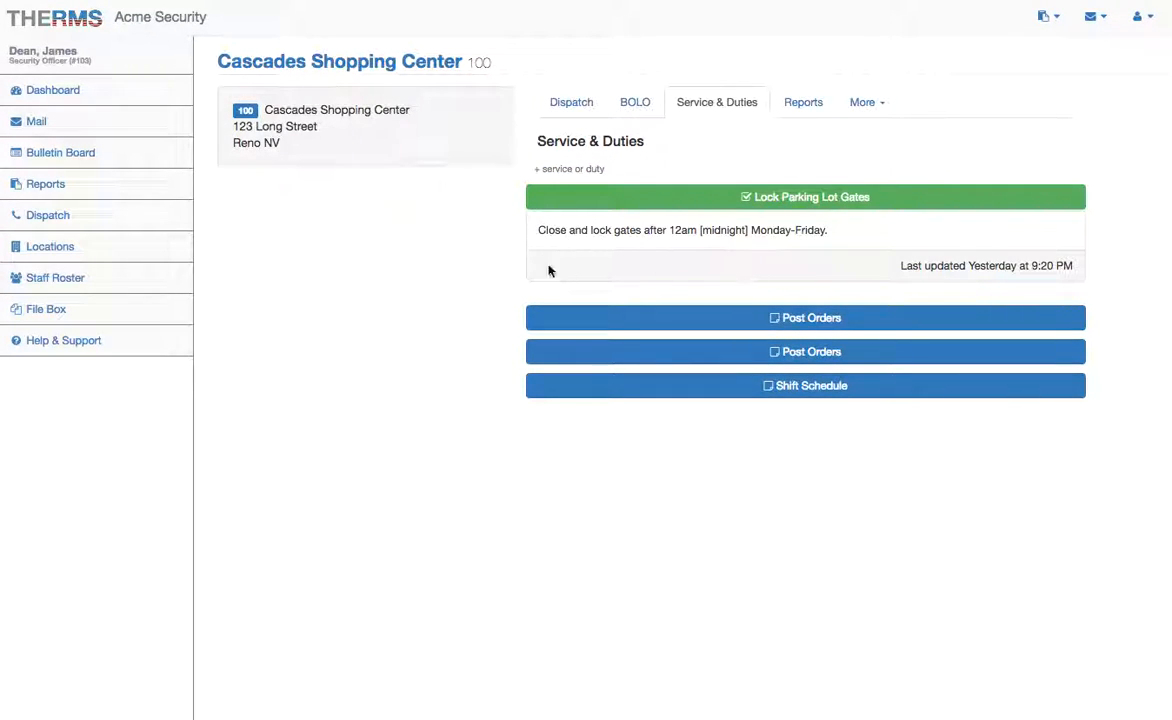
{"action": "left_click", "coordinate": [728, 199]}
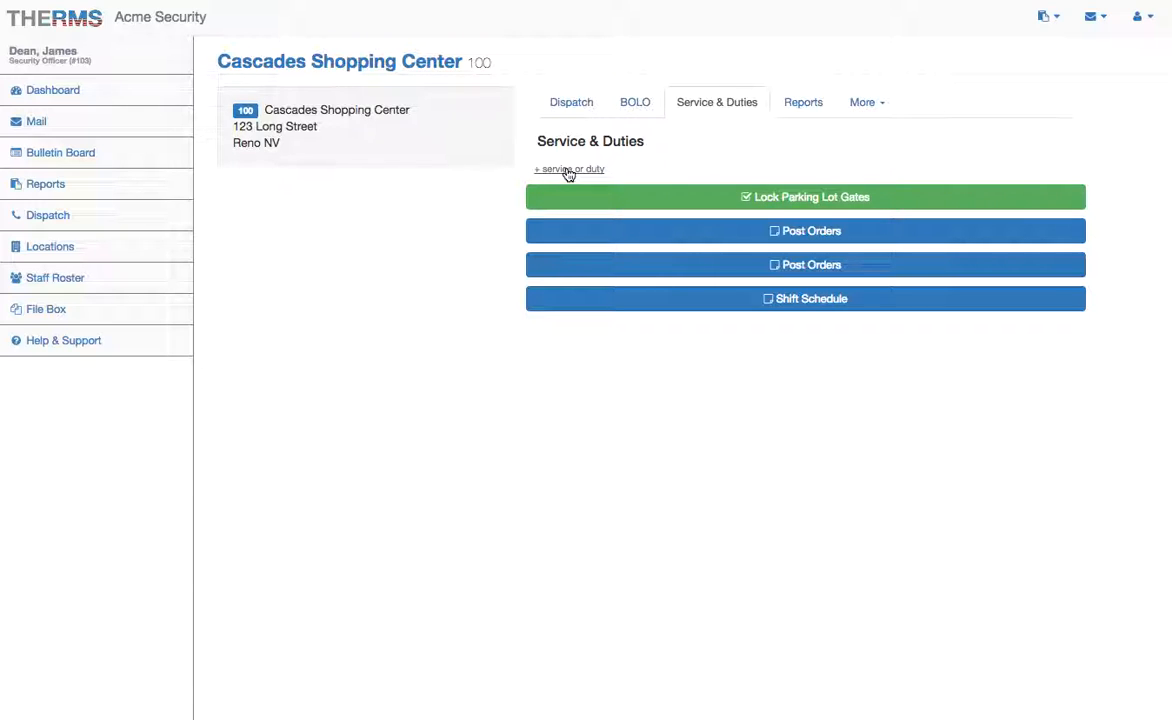
Step: Expand and collapse both Post Orders entries, then show the location's three completed reports
{"action": "left_click", "coordinate": [677, 231]}
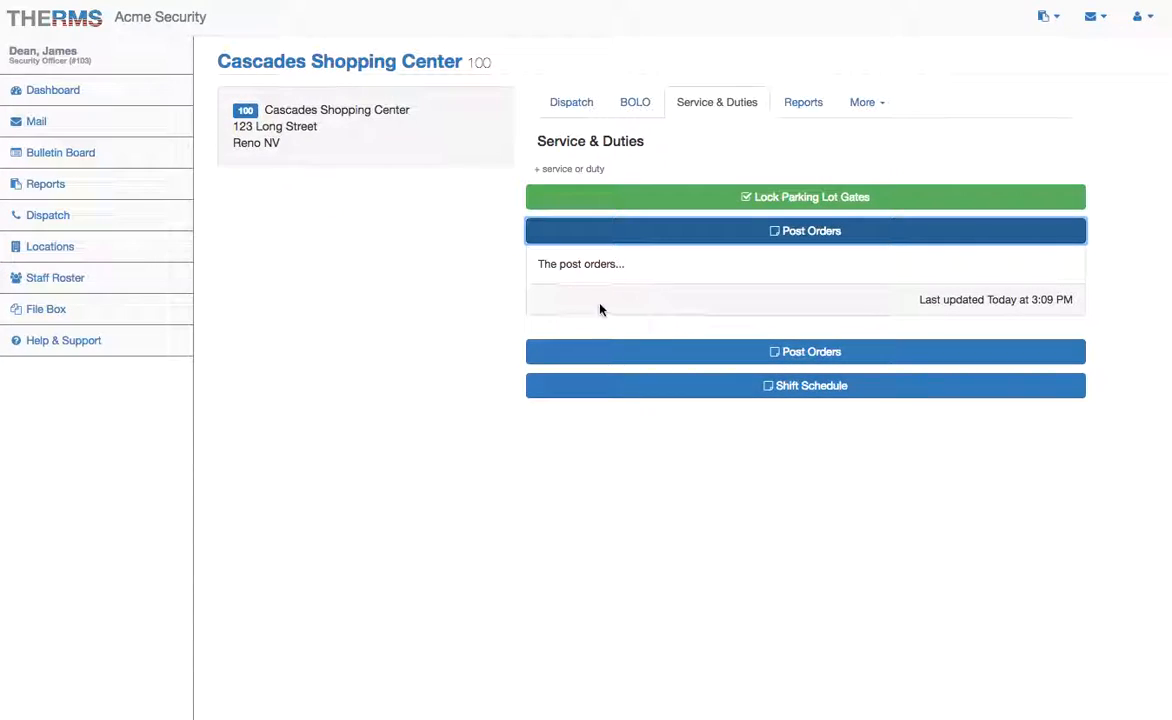
{"action": "left_click", "coordinate": [667, 353]}
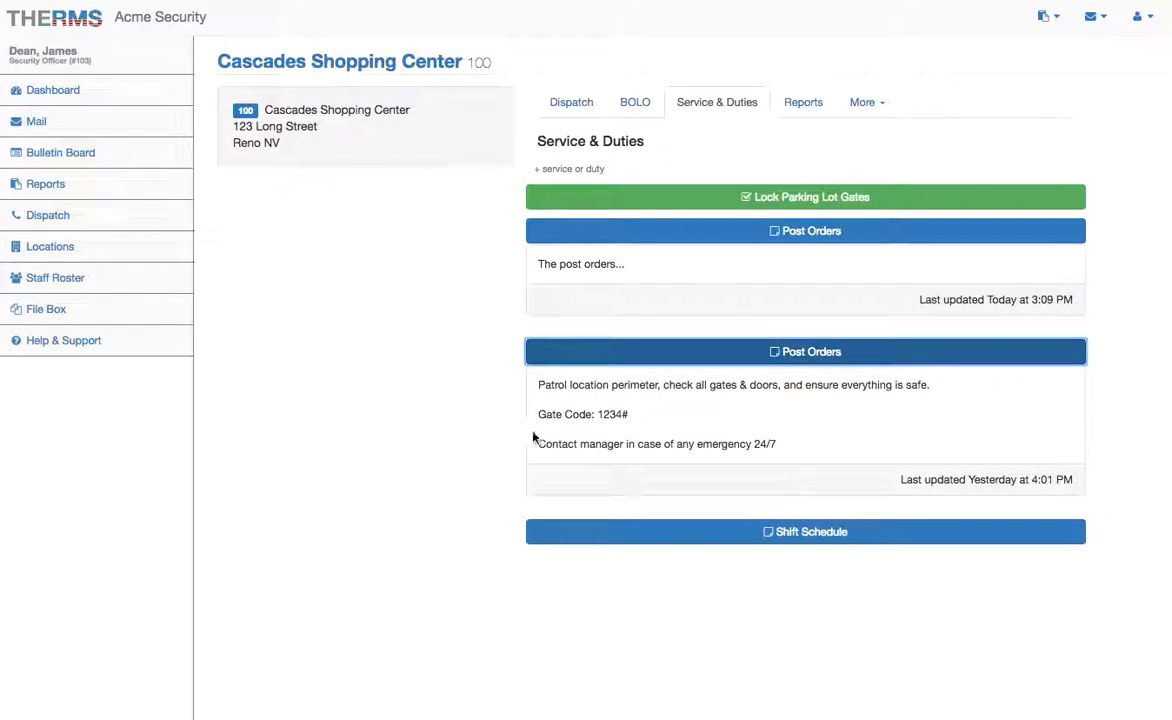
{"action": "left_click", "coordinate": [531, 477]}
{"action": "left_click", "coordinate": [819, 352]}
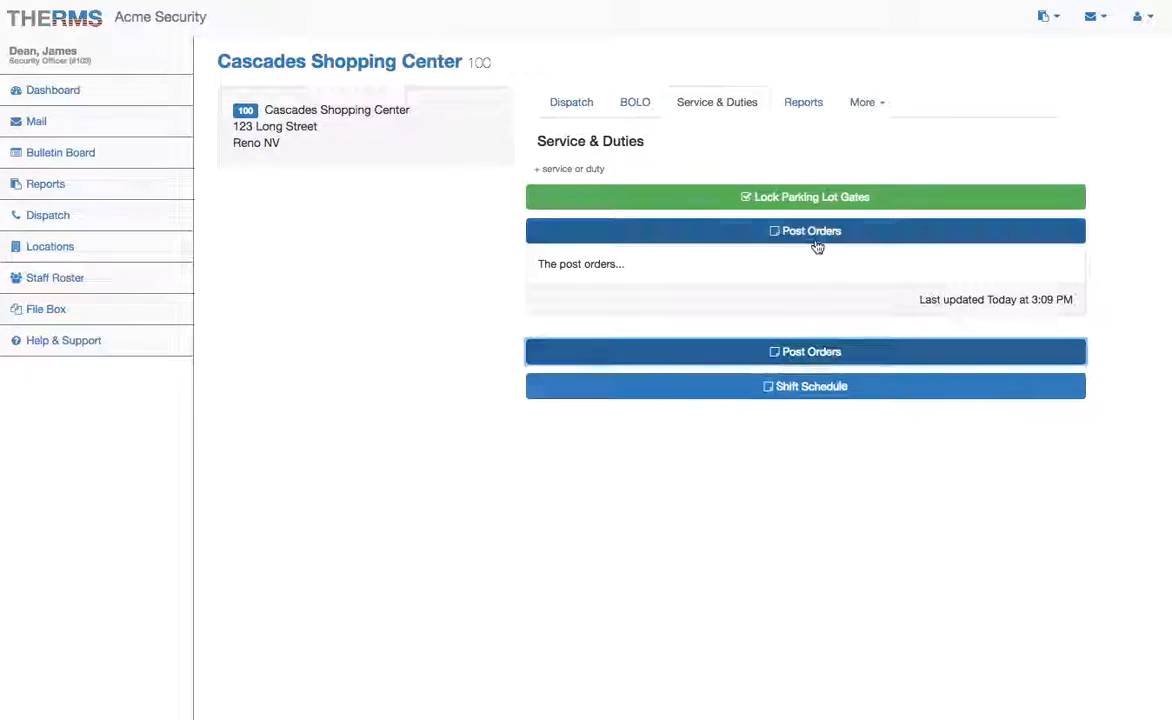
{"action": "left_click", "coordinate": [819, 231]}
{"action": "left_click", "coordinate": [805, 104]}
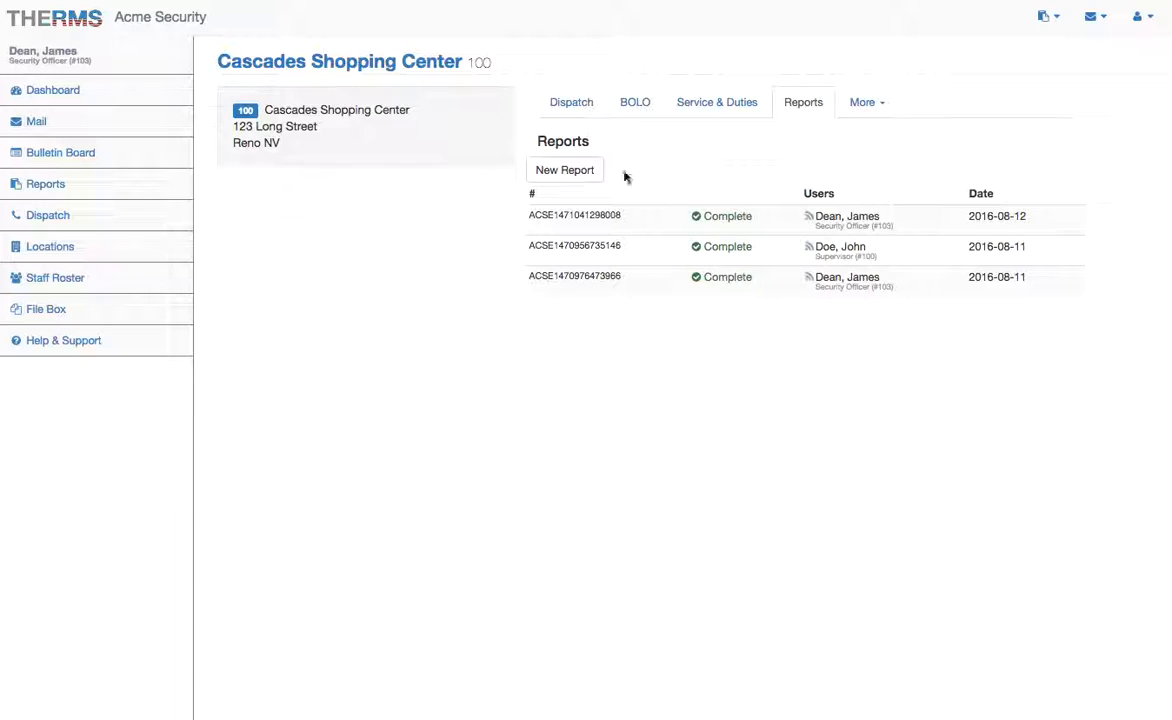
Step: View the Cascades Shopping Center Contacts, then start and cancel a new contact
{"action": "left_click", "coordinate": [879, 100]}
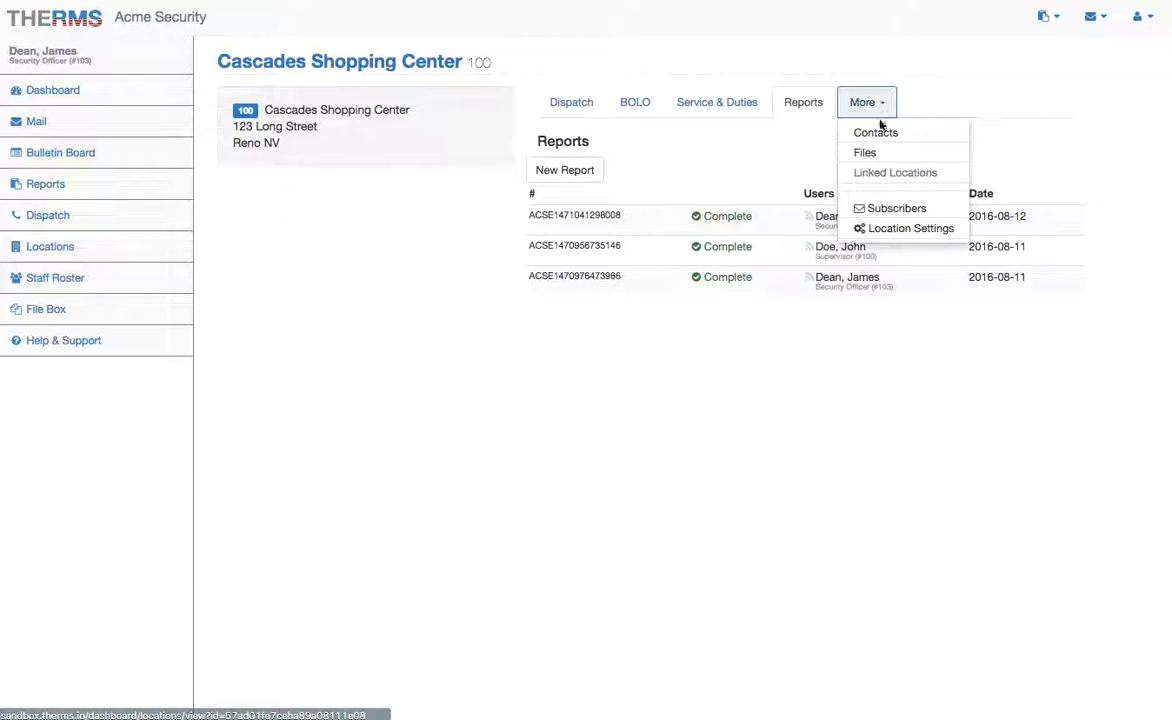
{"action": "left_click", "coordinate": [878, 133]}
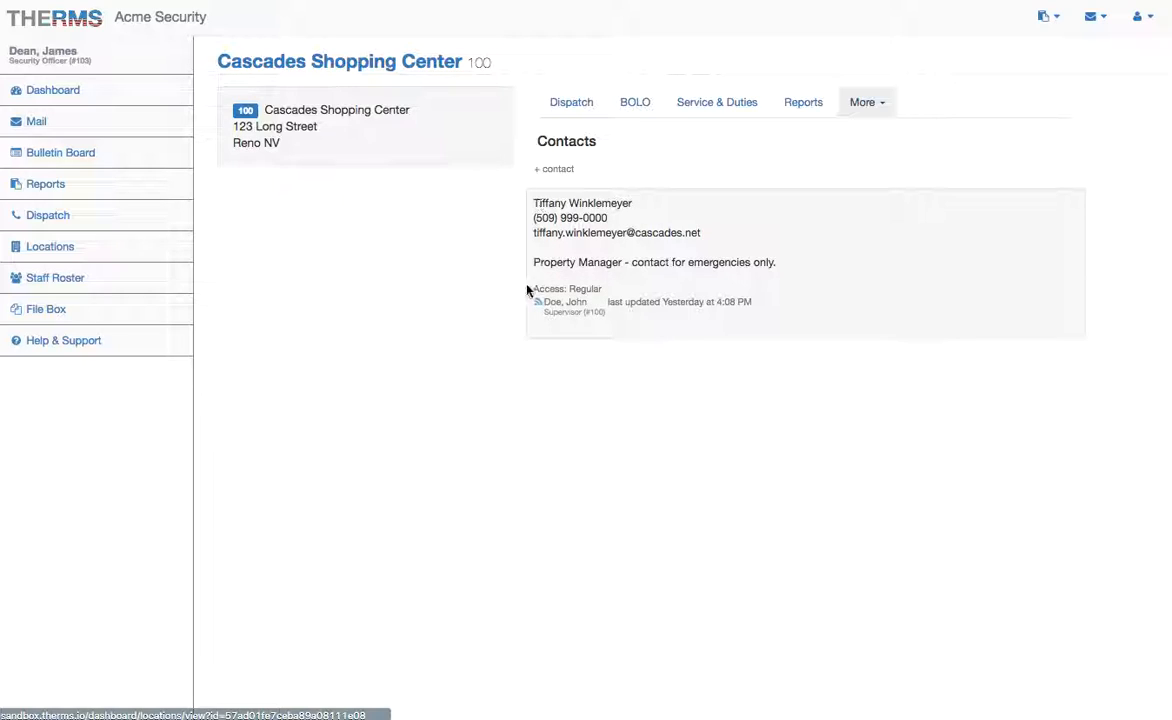
{"action": "left_click", "coordinate": [557, 170]}
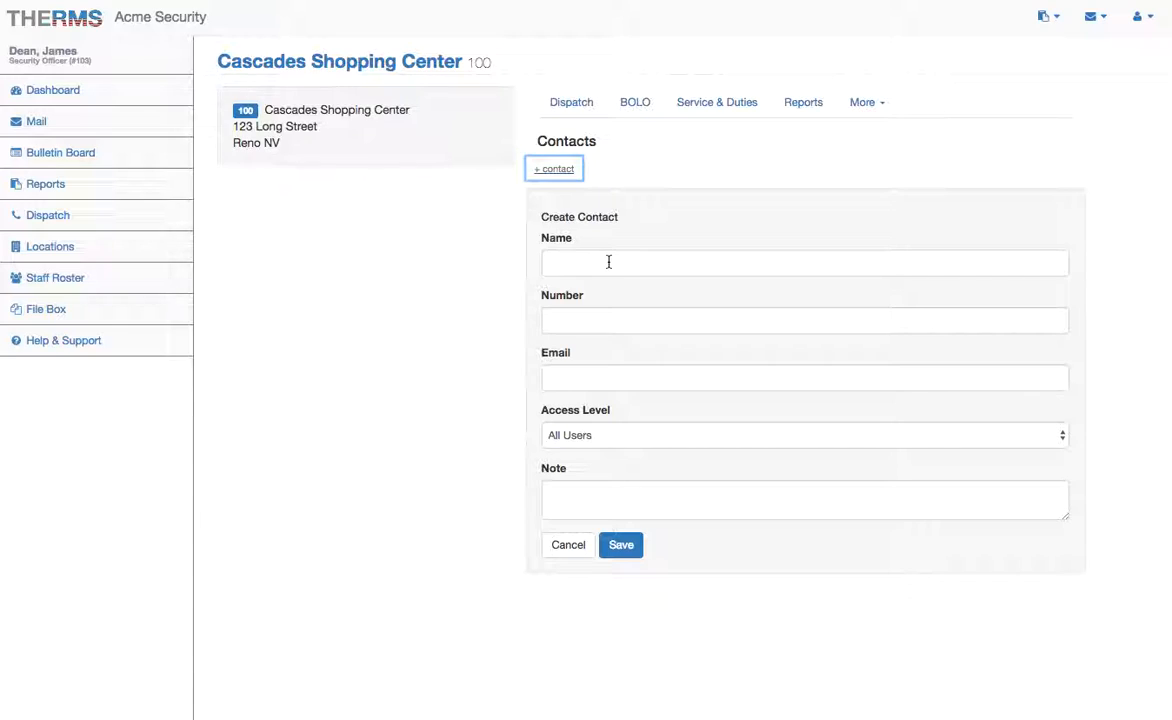
{"action": "left_click", "coordinate": [569, 550]}
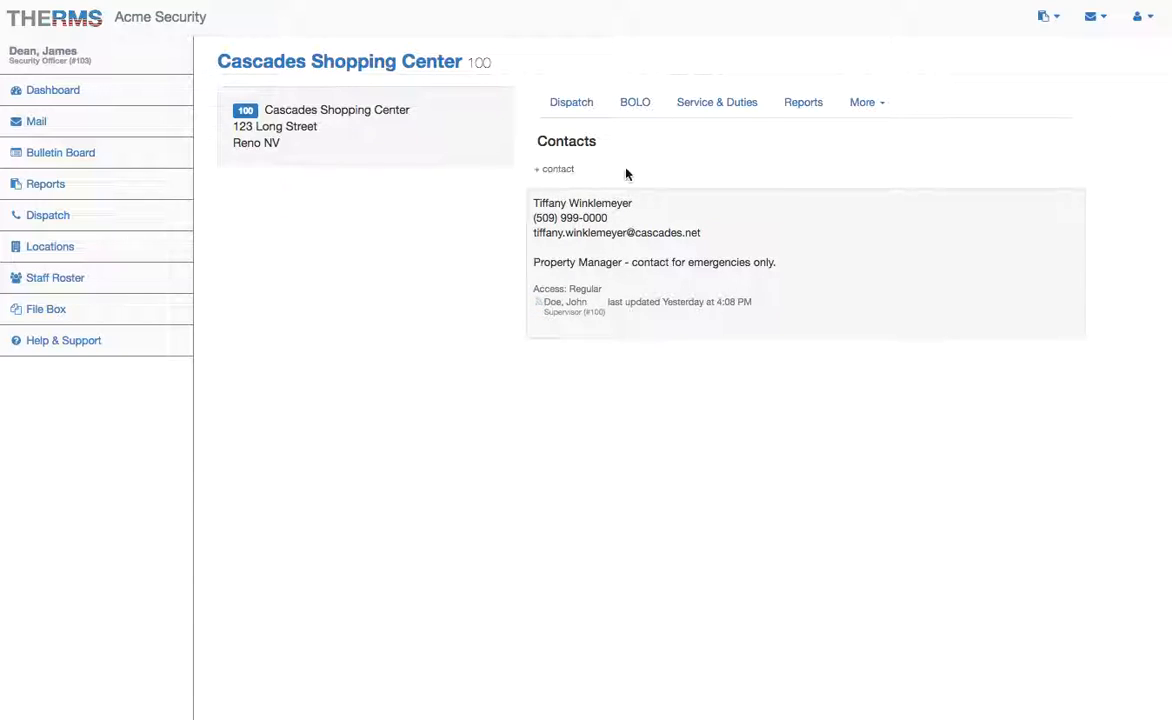
Step: View the location's Files and enlarge then close the shopping-center map image
{"action": "left_click", "coordinate": [861, 103]}
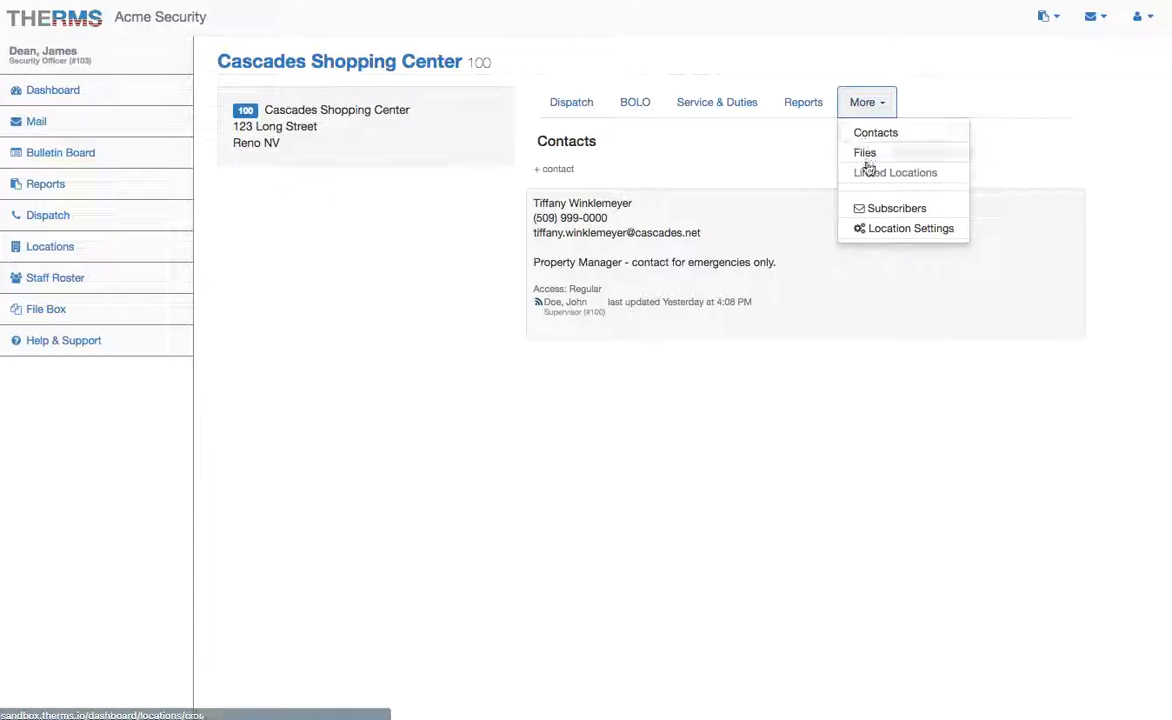
{"action": "left_click", "coordinate": [887, 155]}
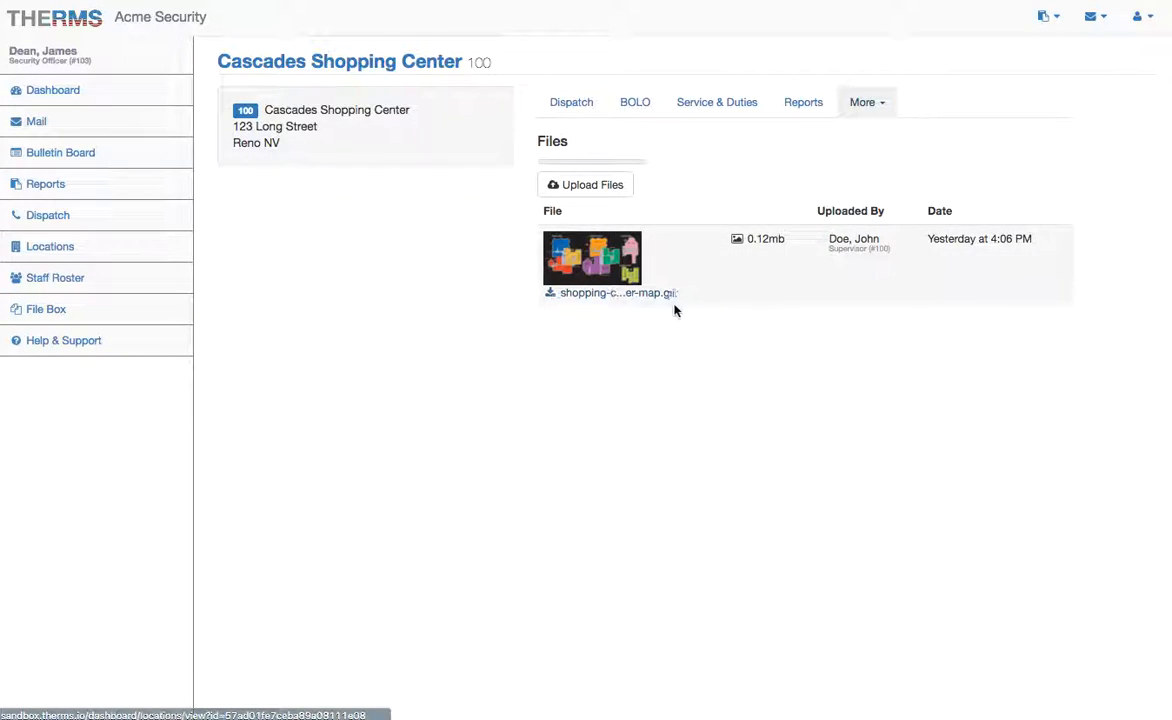
{"action": "left_click", "coordinate": [597, 245]}
{"action": "left_click", "coordinate": [1101, 374]}
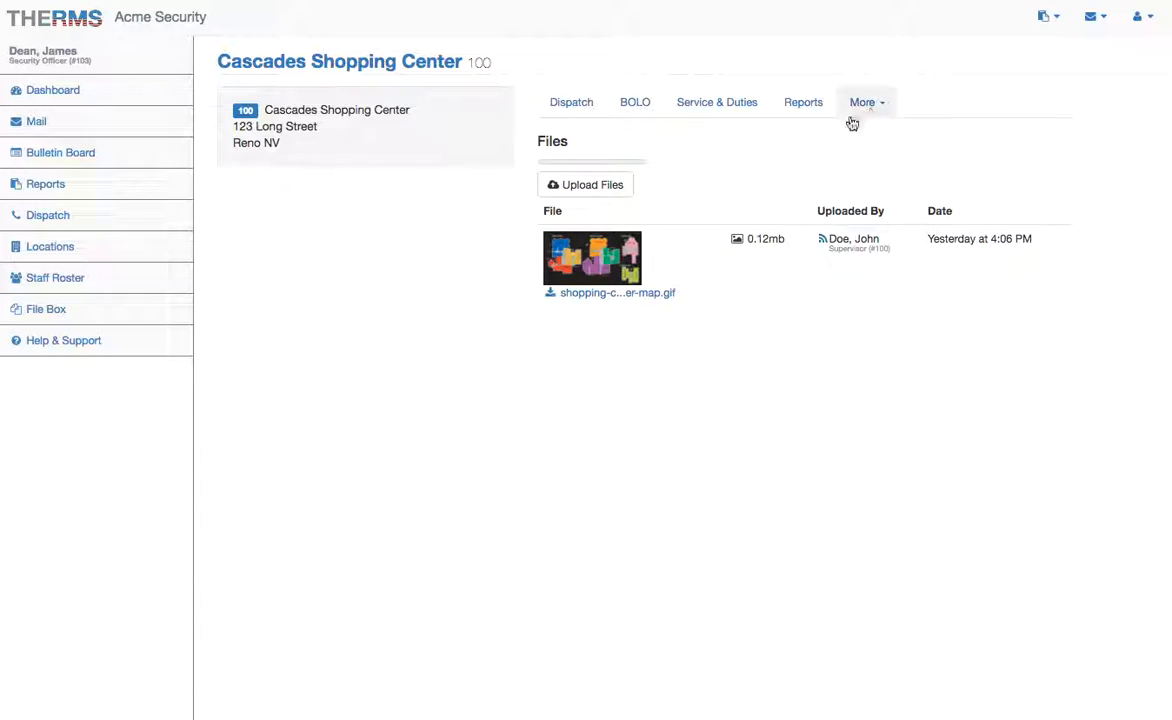
Step: Open the Subscribers section and briefly highlight part of the subscriber's e-mail address
{"action": "left_click", "coordinate": [880, 104]}
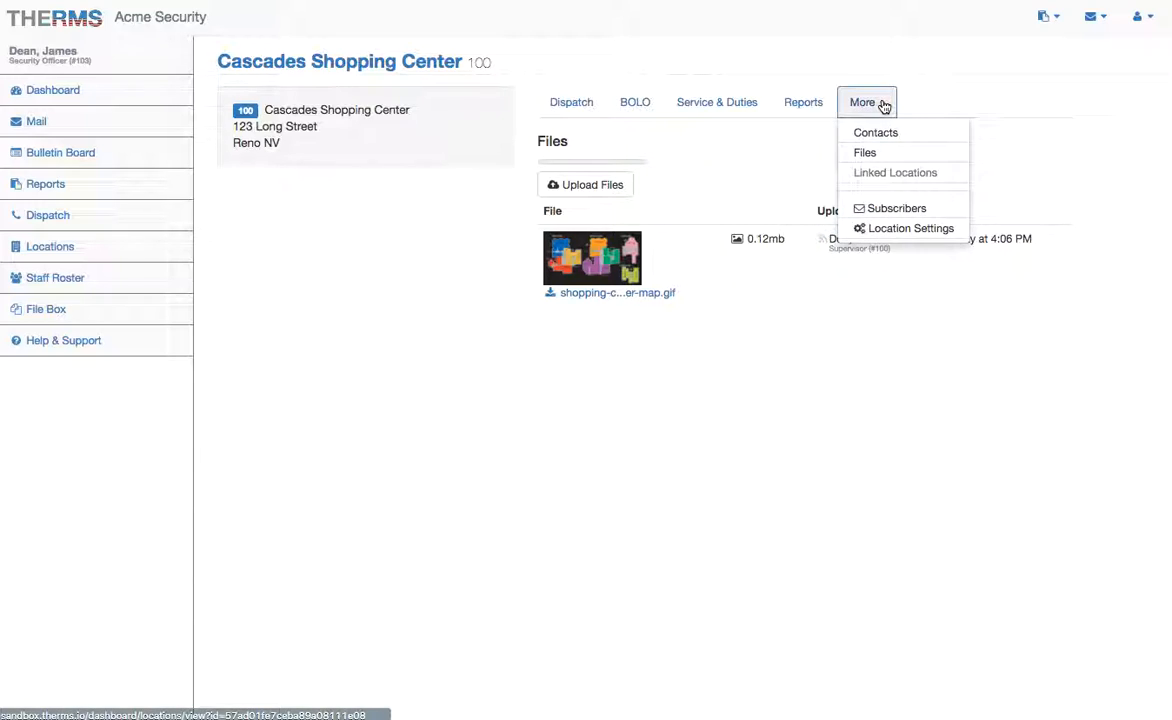
{"action": "left_click", "coordinate": [898, 212]}
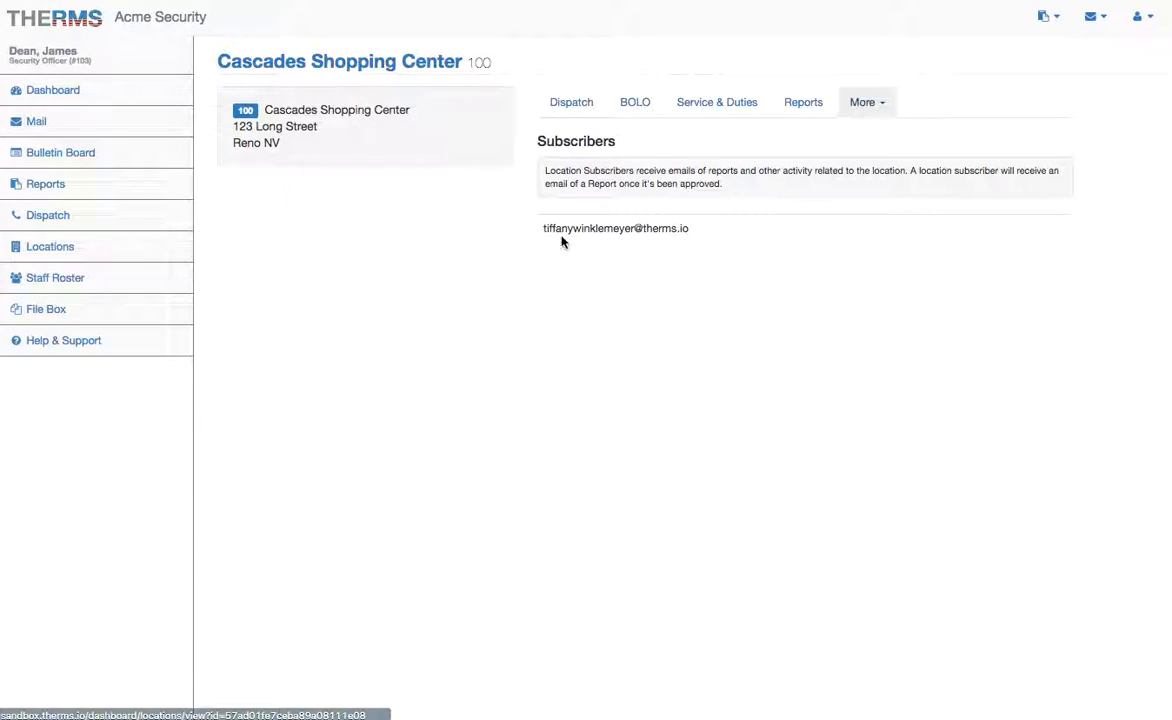
{"action": "left_click_drag", "start_coordinate": [545, 227], "coordinate": [575, 229]}
{"action": "left_click", "coordinate": [711, 241]}
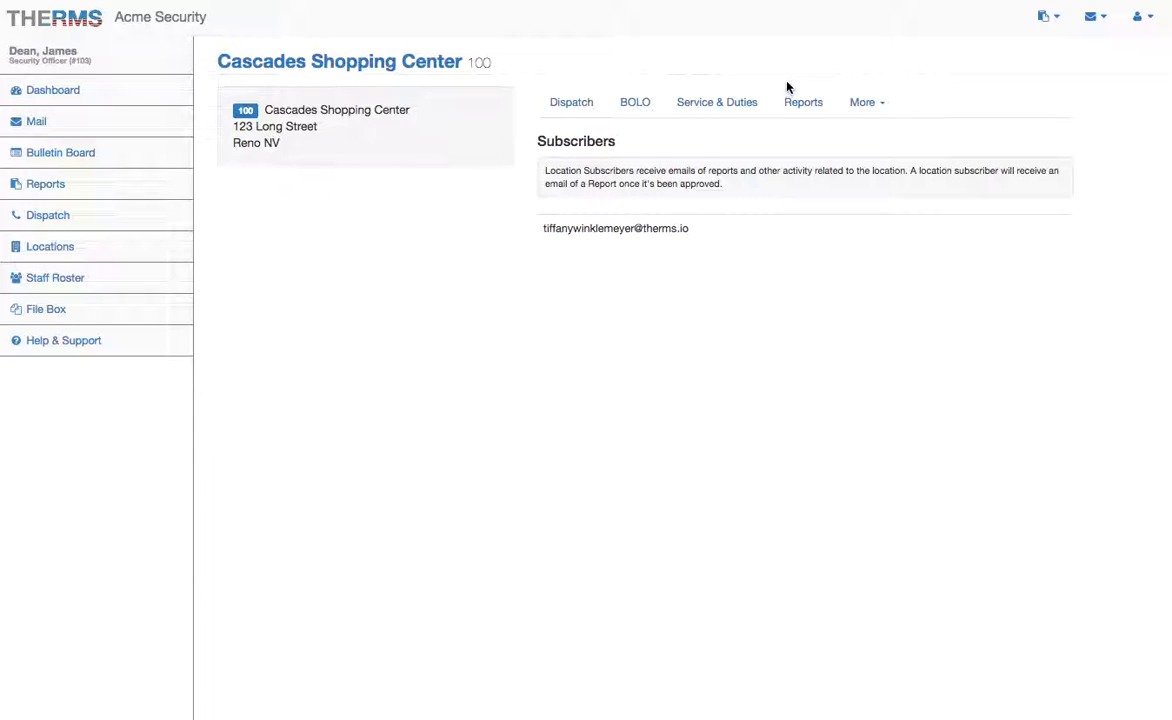
Step: Review the supervisor's and officers' User Info in the Staff Roster, ending on security officer #101
{"action": "left_click", "coordinate": [72, 278]}
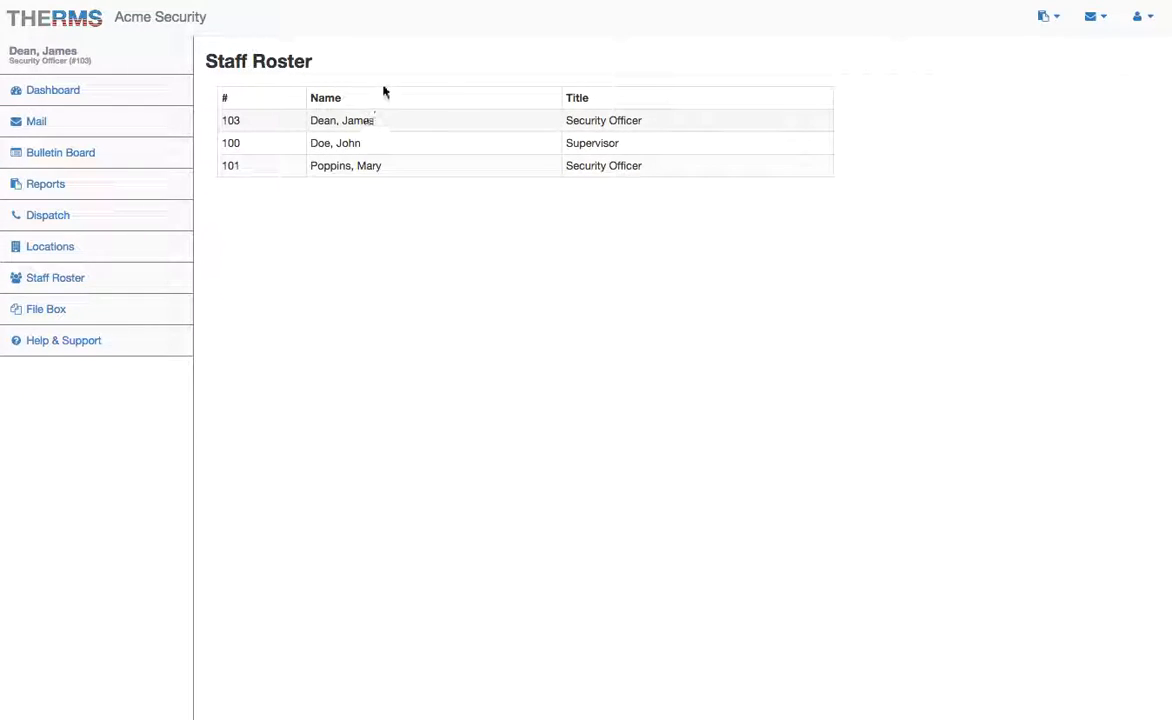
{"action": "left_click", "coordinate": [387, 141]}
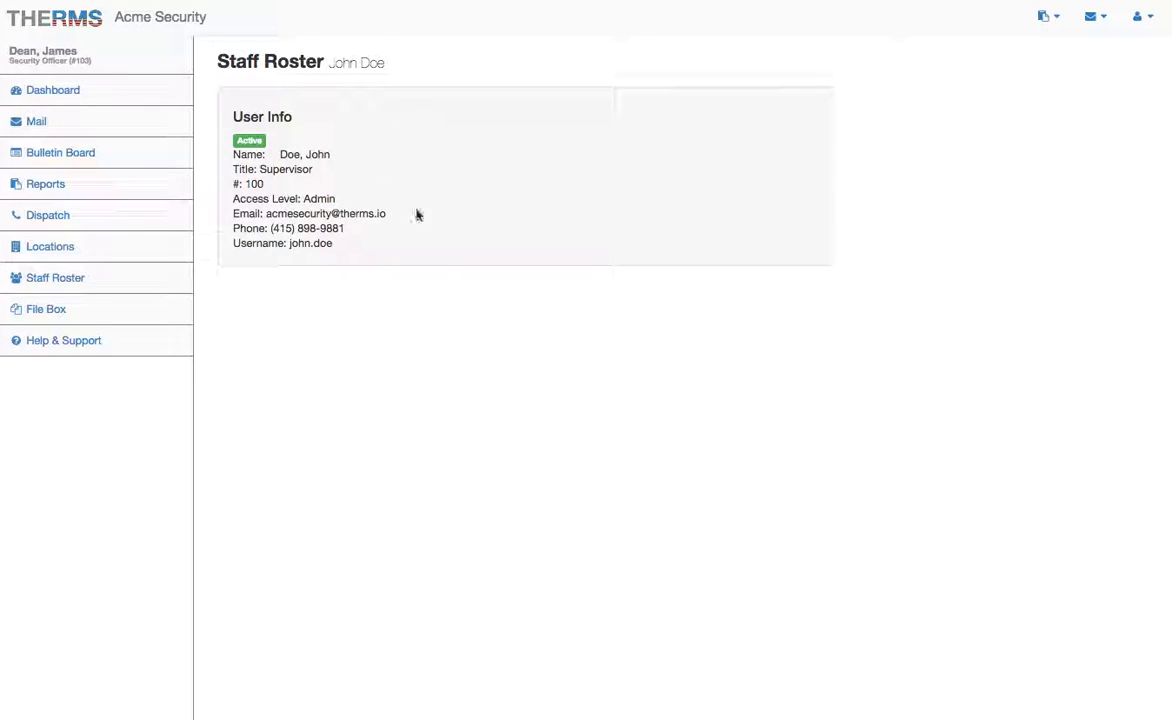
{"action": "scroll", "coordinate": [411, 191], "scroll_direction": "left", "scroll_amount": 5}
{"action": "left_click", "coordinate": [425, 168]}
{"action": "scroll", "coordinate": [382, 271], "scroll_direction": "left", "scroll_amount": 5}
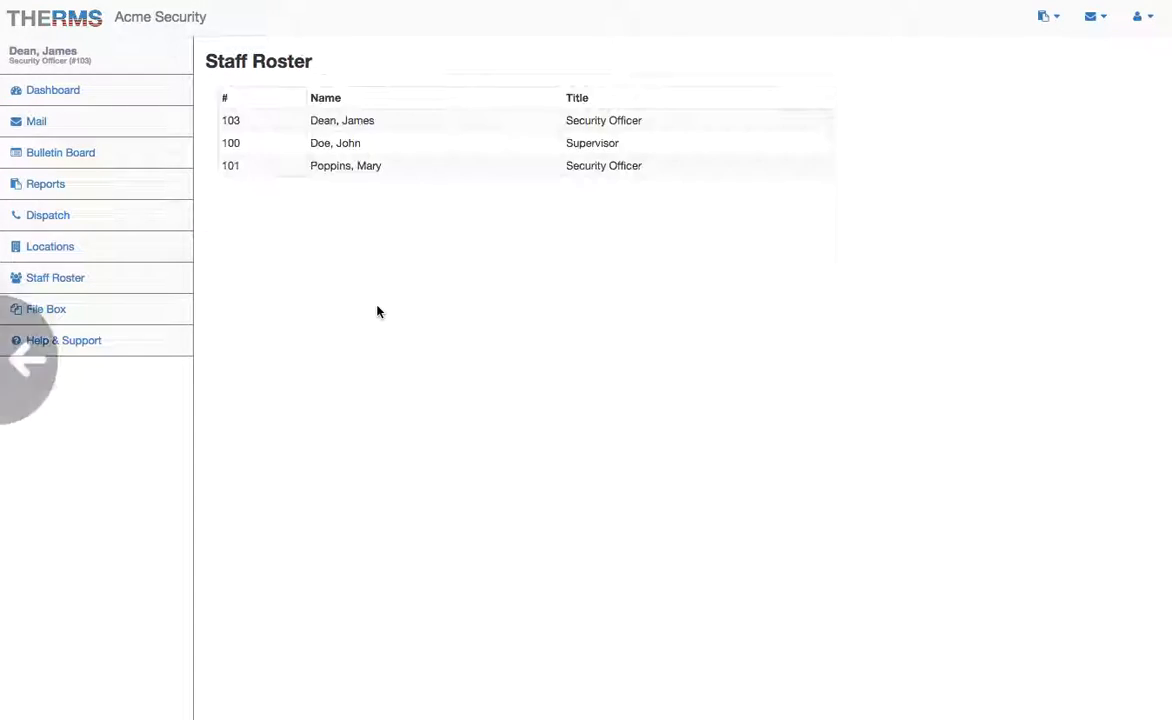
{"action": "left_click", "coordinate": [390, 124]}
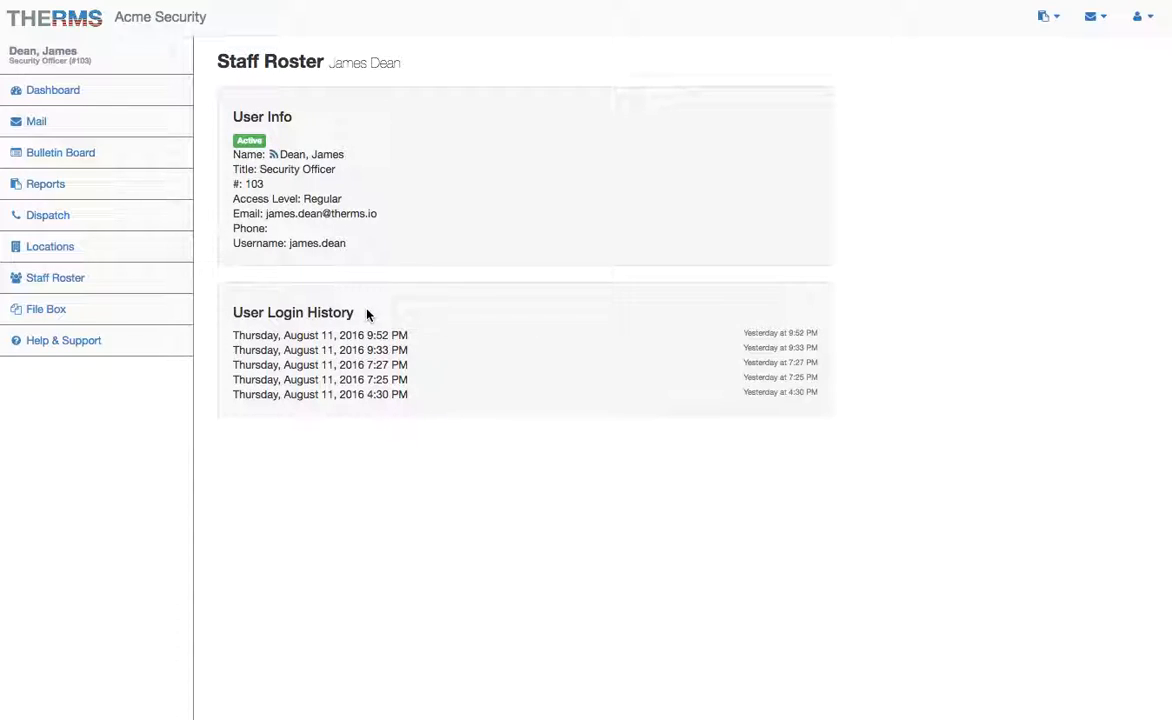
{"action": "key", "text": "super+Left"}
{"action": "left_click", "coordinate": [339, 170]}
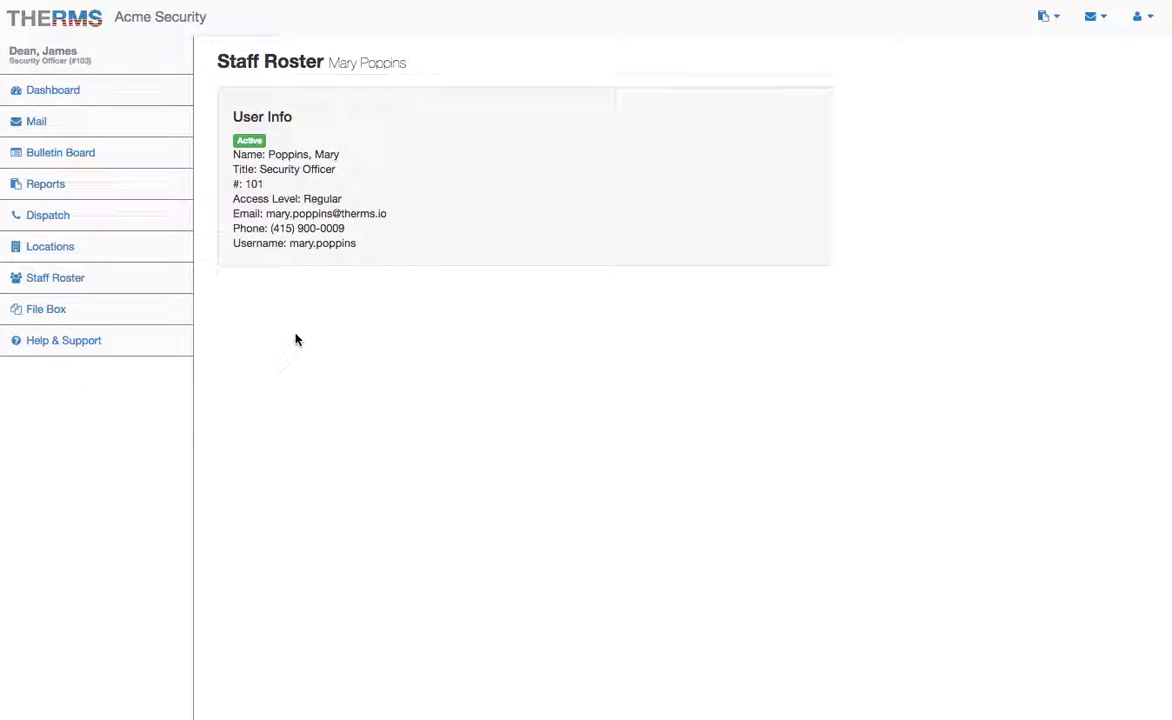
Step: Switch between the File Box's empty My Files and Organization Files tabs twice
{"action": "left_click", "coordinate": [111, 311]}
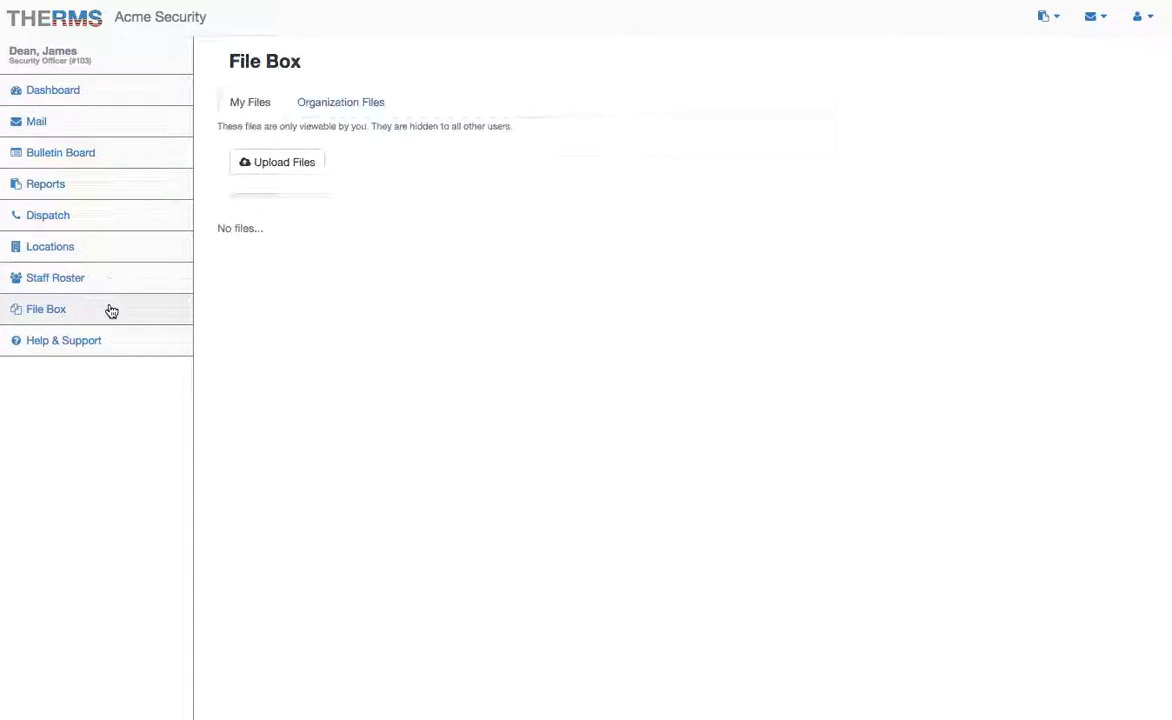
{"action": "left_click", "coordinate": [332, 108]}
{"action": "left_click", "coordinate": [250, 108]}
{"action": "left_click", "coordinate": [352, 106]}
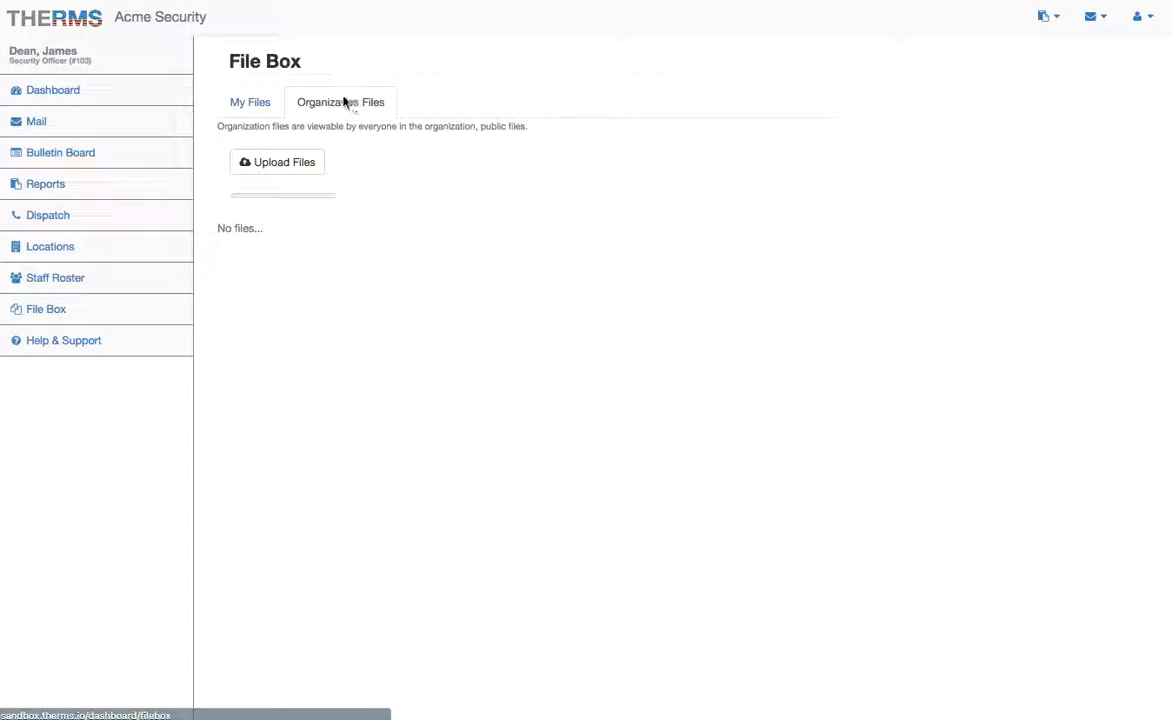
{"action": "left_click", "coordinate": [251, 106]}
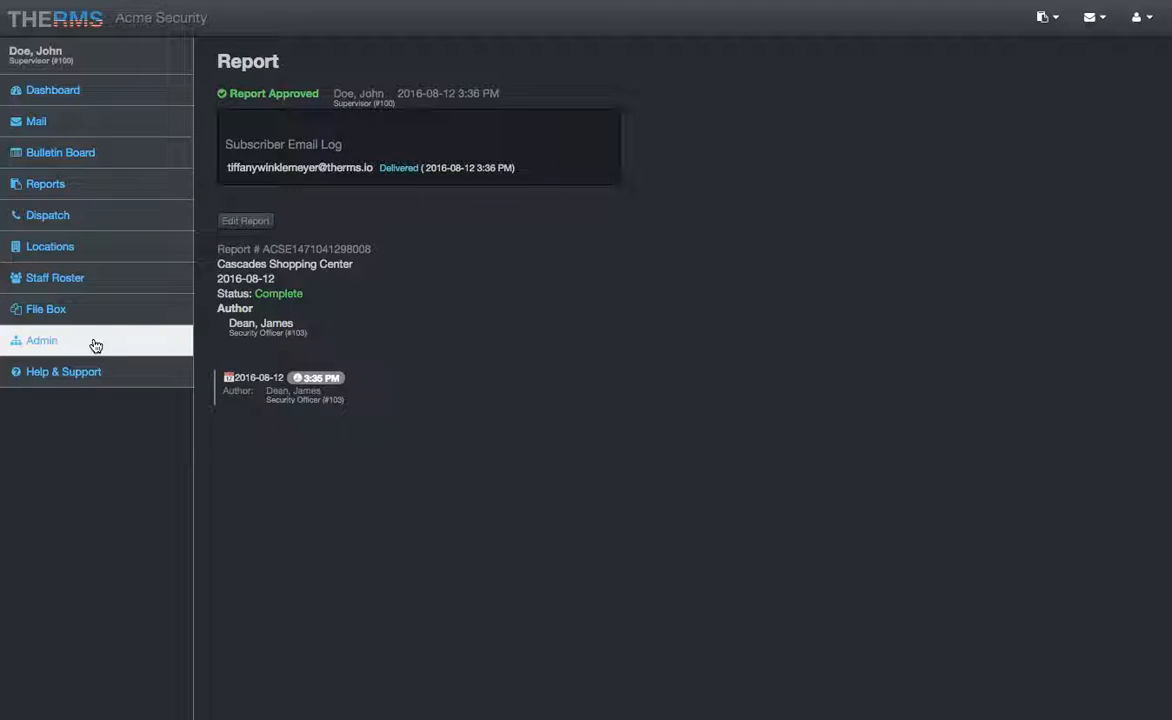
Step: Go to the Admin area and bring up the full User List
{"action": "left_click", "coordinate": [95, 345]}
{"action": "left_click", "coordinate": [265, 333]}
{"action": "scroll", "coordinate": [337, 157], "scroll_direction": "left", "scroll_amount": 5}
{"action": "left_click", "coordinate": [267, 297]}
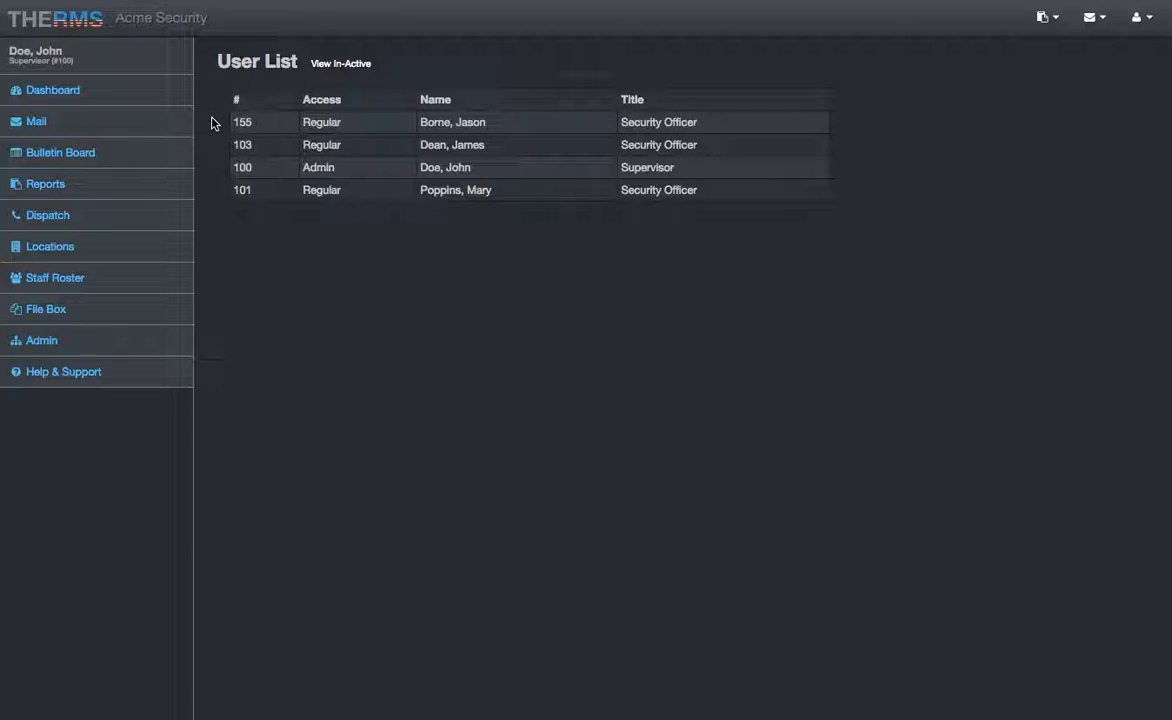
Step: Deactivate the newest security officer's account and confirm it appears among the in-active users
{"action": "left_click", "coordinate": [388, 124]}
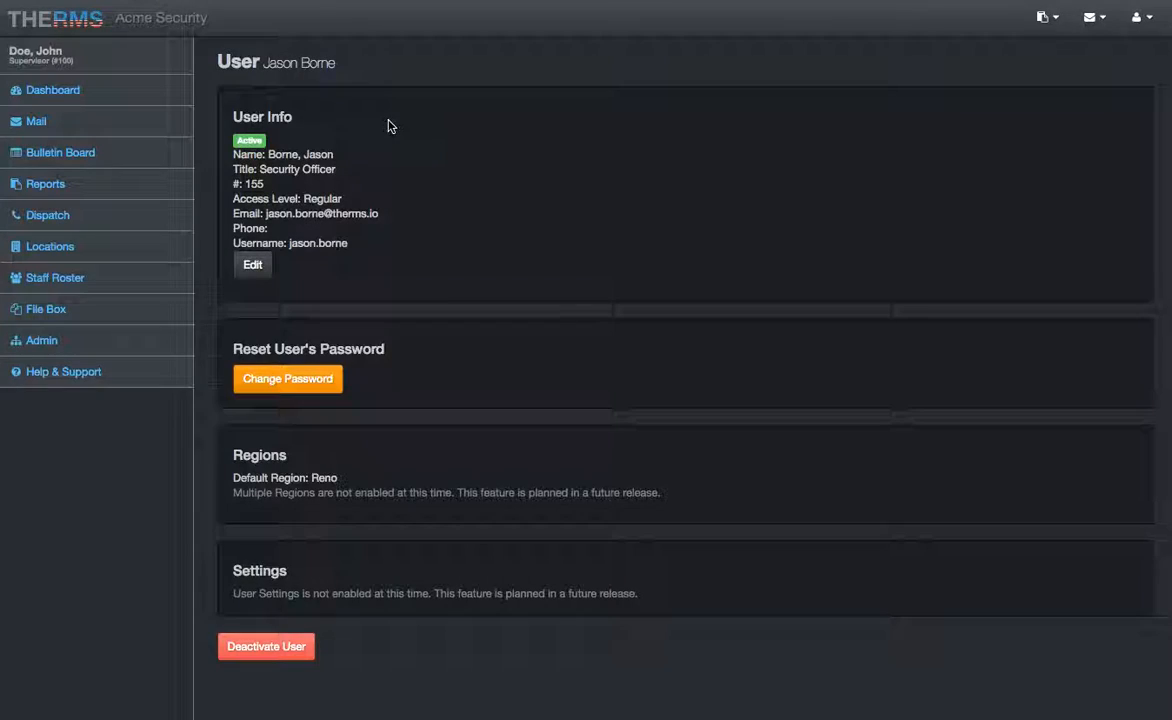
{"action": "left_click", "coordinate": [261, 655]}
{"action": "scroll", "coordinate": [432, 552], "scroll_direction": "left", "scroll_amount": 5}
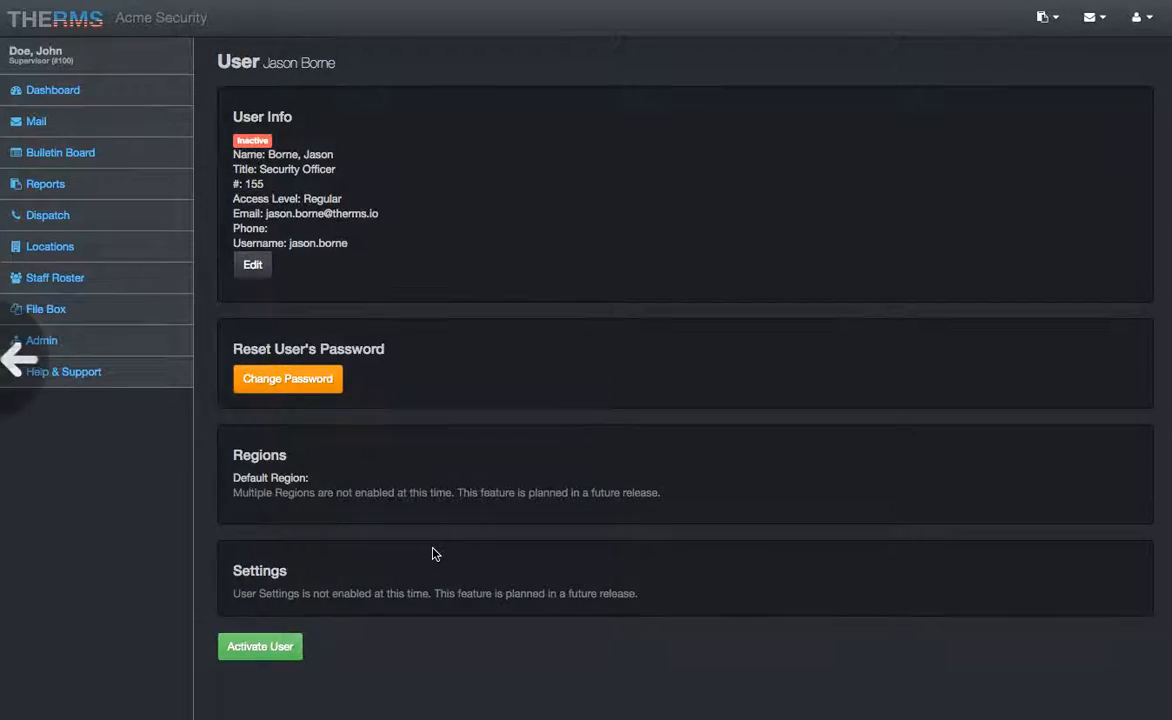
{"action": "left_click", "coordinate": [342, 66]}
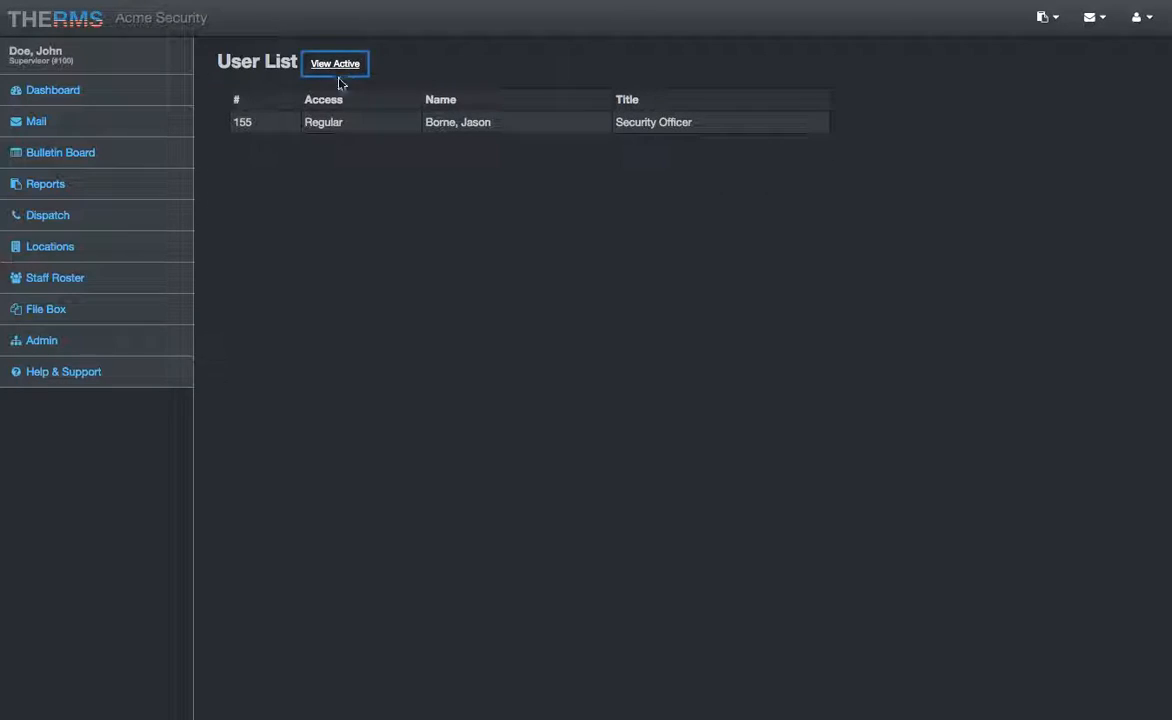
{"action": "left_click", "coordinate": [335, 64]}
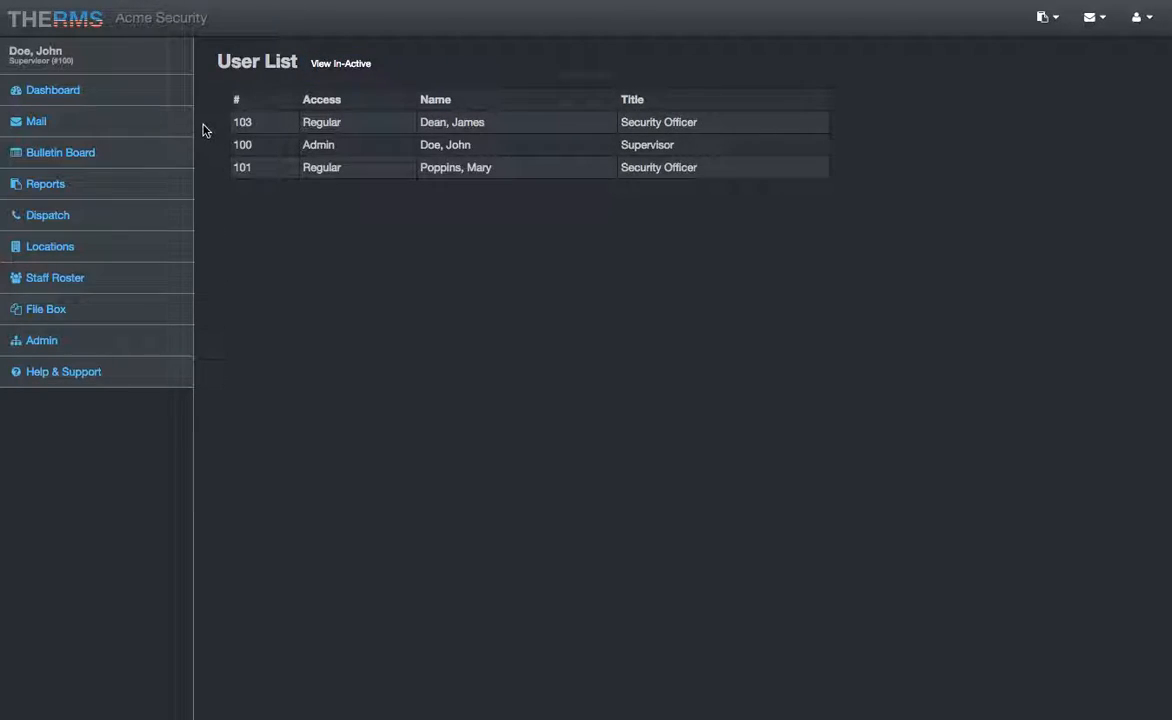
{"action": "left_click", "coordinate": [332, 66]}
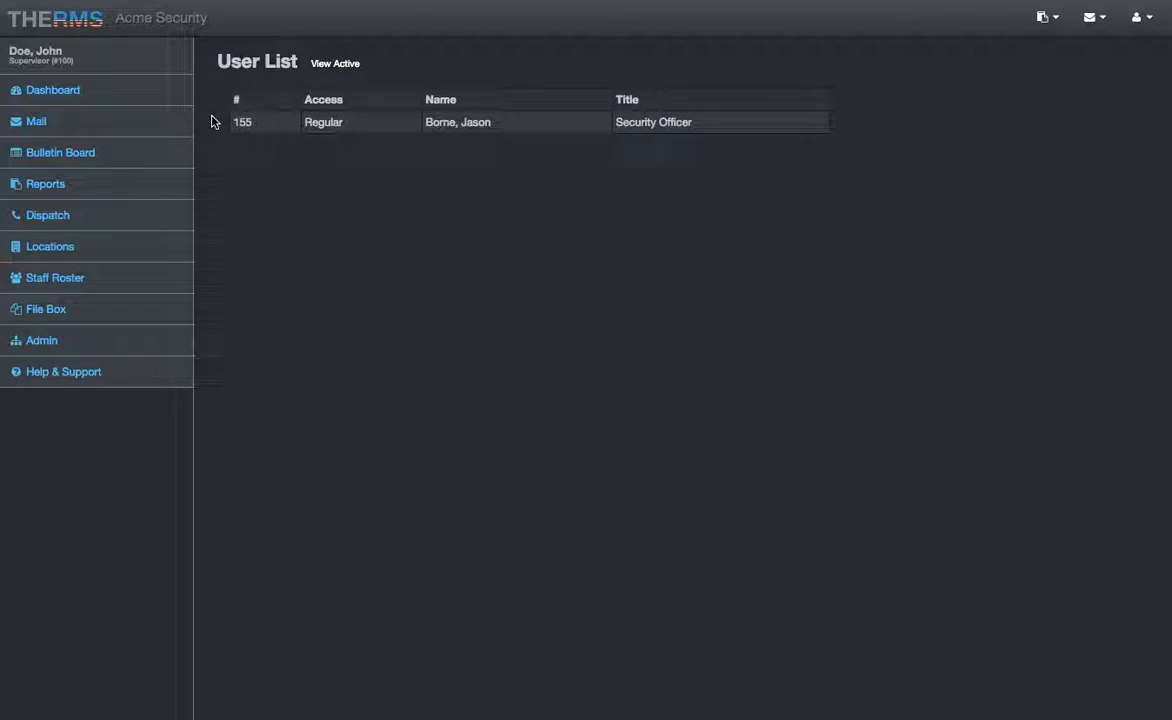
Step: Return to the active users list, then go to the Help & Support page
{"action": "left_click", "coordinate": [335, 64]}
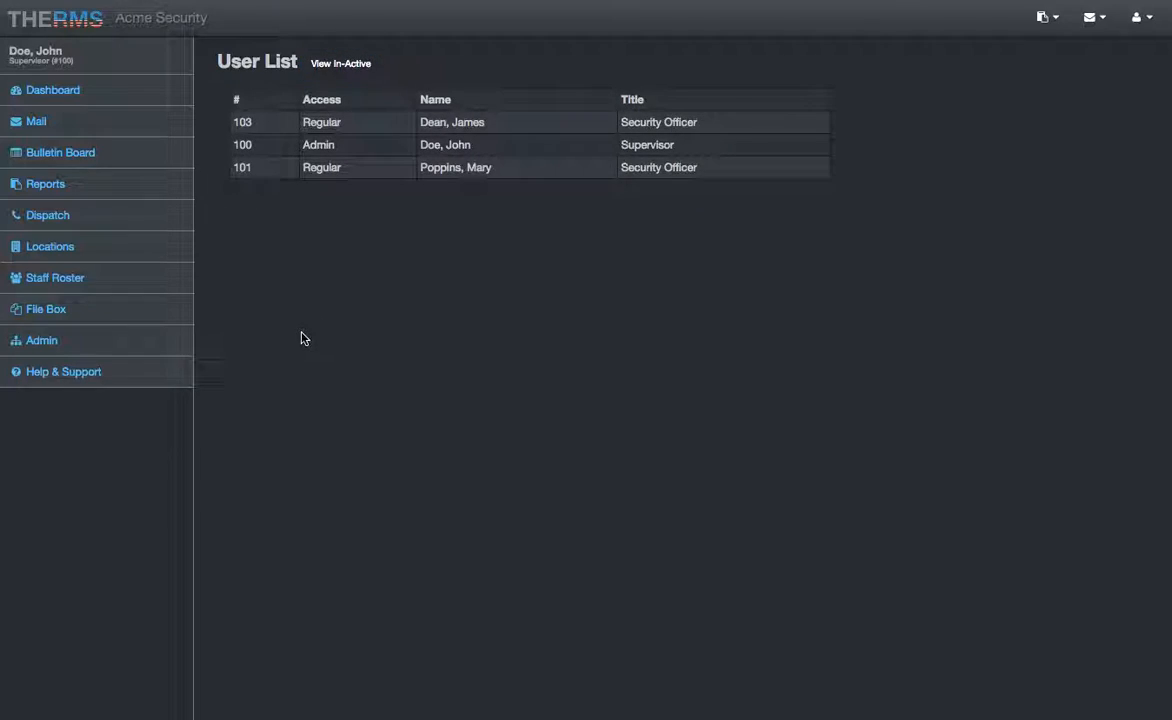
{"action": "left_click", "coordinate": [152, 373]}
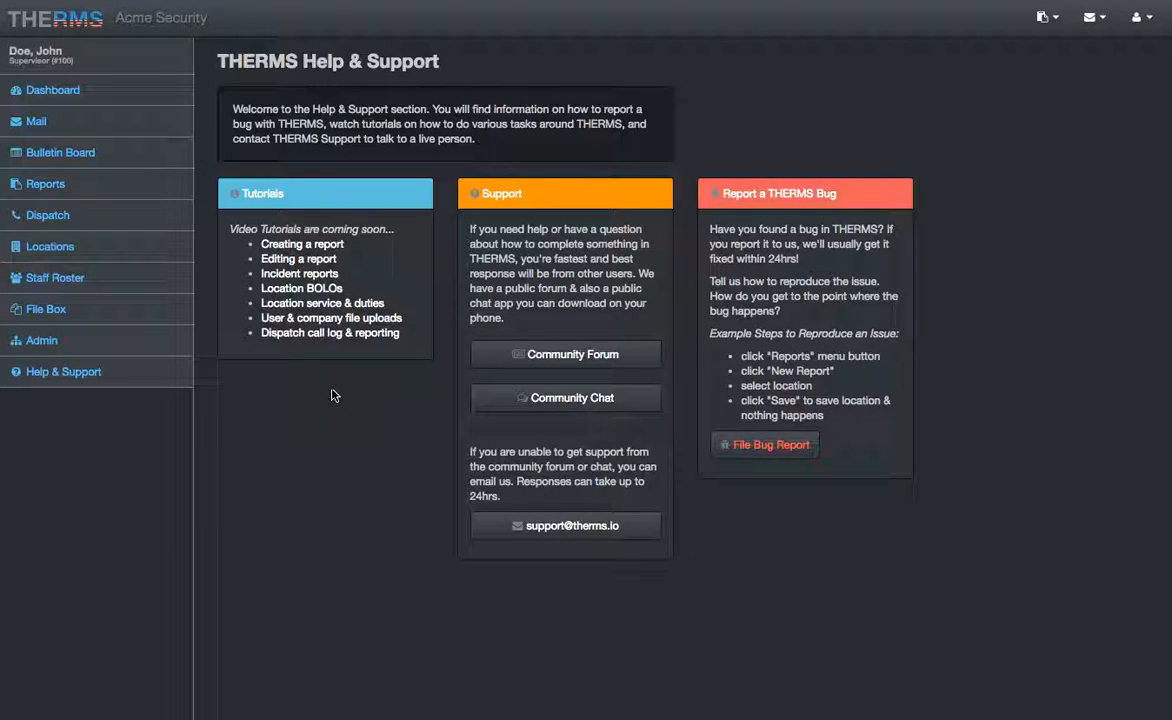